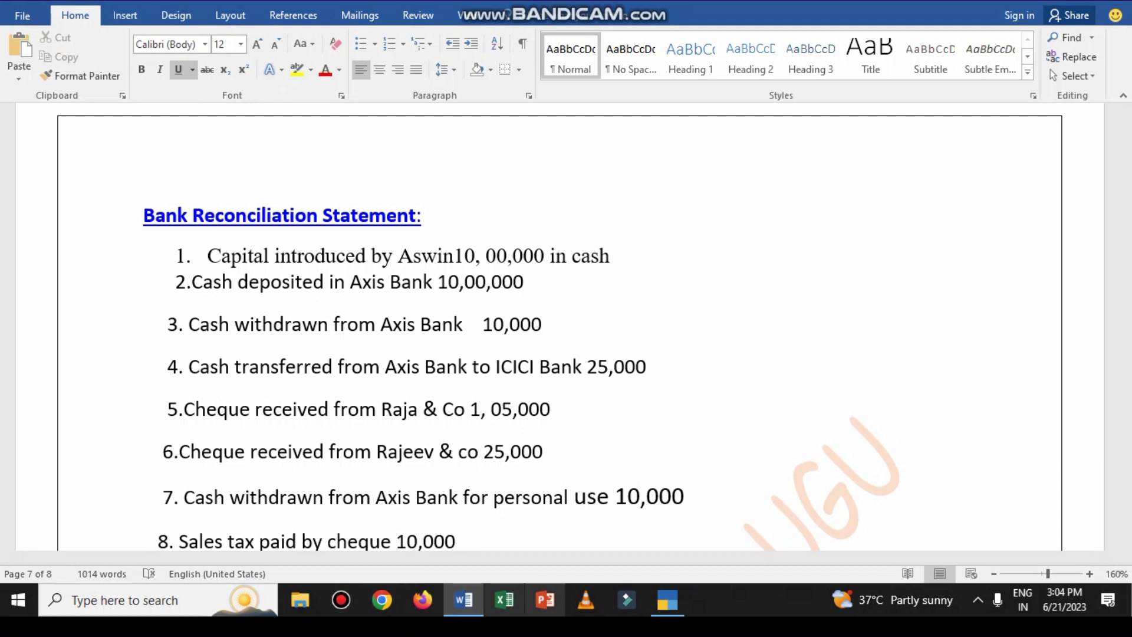
Step: Switch to TallyPrime and enter Aswin Company as the company name and mailing name
{"action": "left_click", "coordinate": [667, 600]}
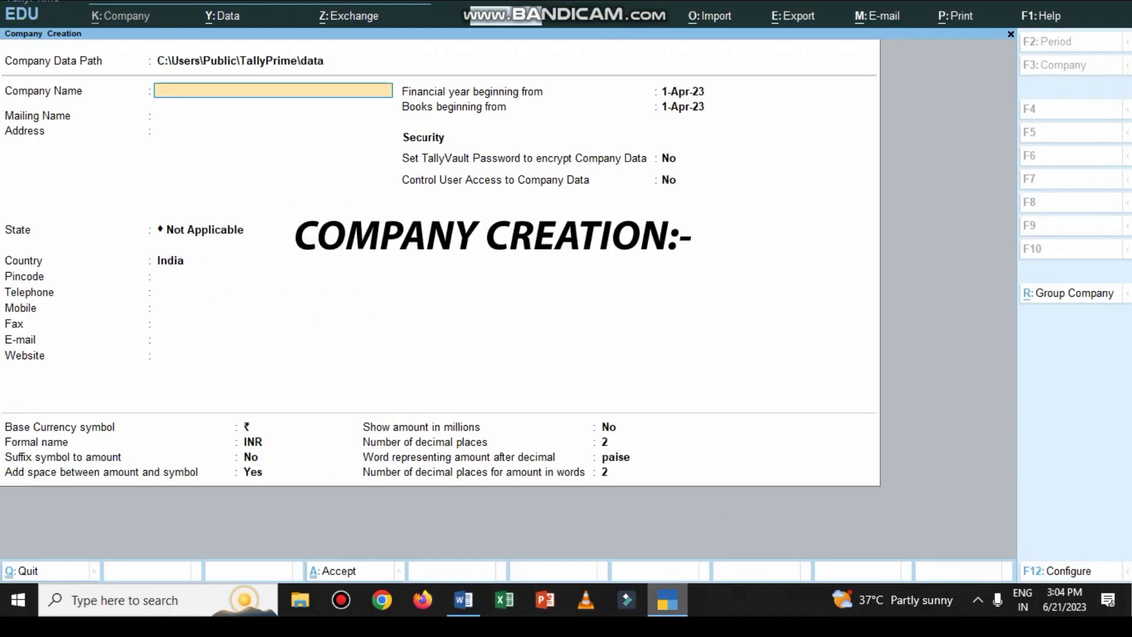
{"action": "type", "text": "As"}
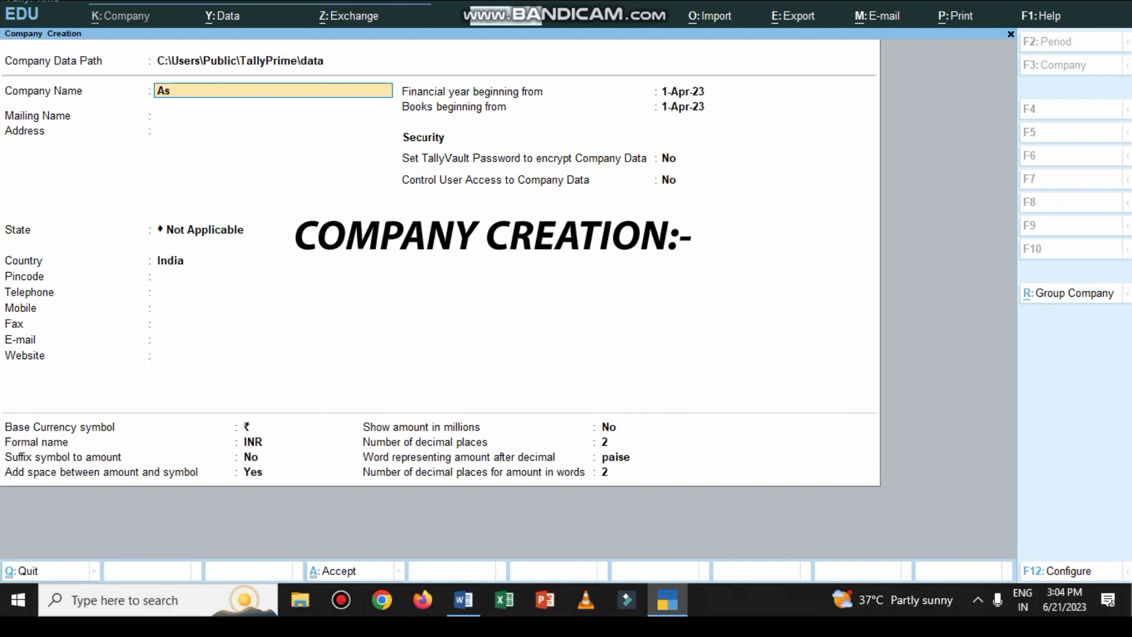
{"action": "type", "text": "win Company"}
{"action": "key", "text": "Return"}
{"action": "key", "text": "Return"}
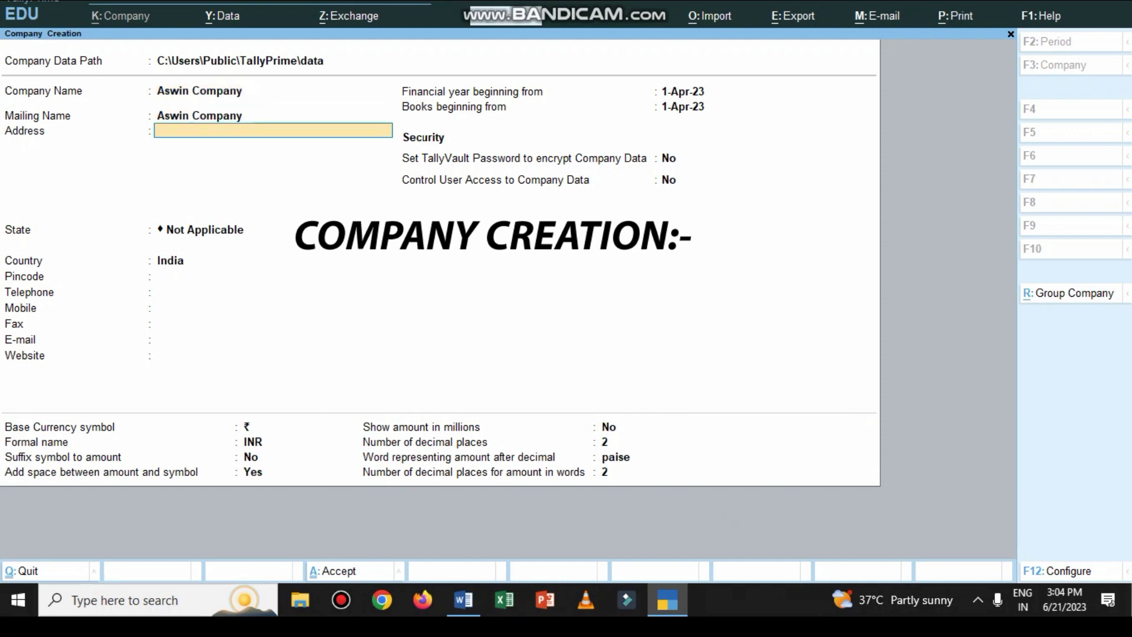
Step: Fill in the company's address and state, and save the new company
{"action": "type", "text": "Vijayaad"}
{"action": "key", "text": "BackSpace"}
{"action": "key", "text": "BackSpace"}
{"action": "type", "text": "wada"}
{"action": "key", "text": "Return"}
{"action": "key", "text": "Return"}
{"action": "key", "text": "Down"}
{"action": "key", "text": "Down"}
{"action": "key", "text": "Return"}
{"action": "key", "text": "ctrl+a"}
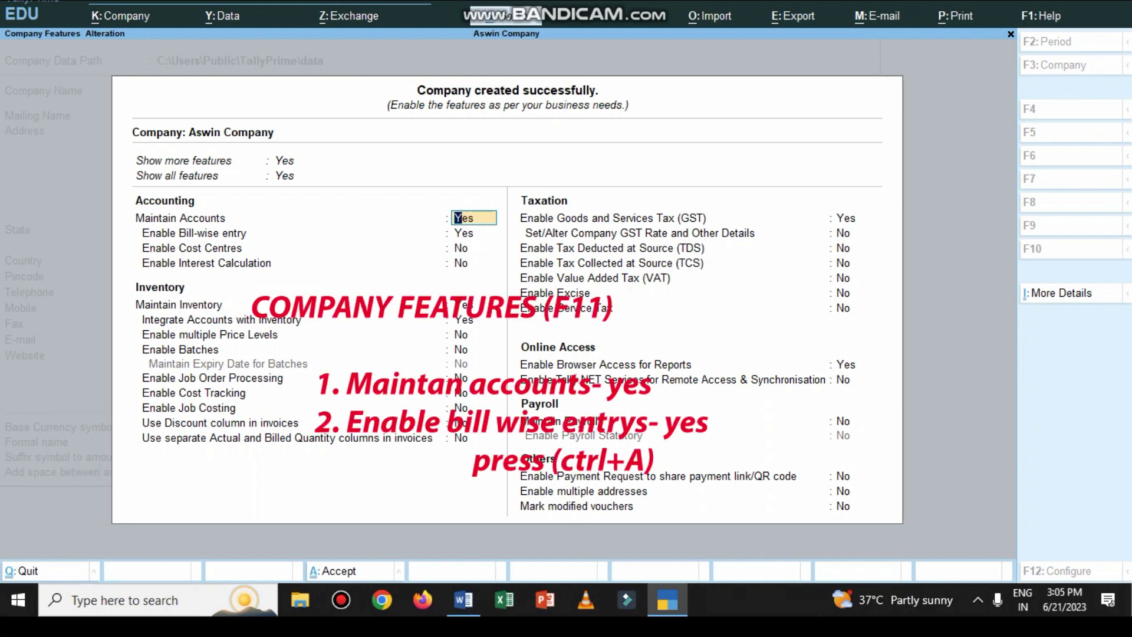
Step: Set bill-wise entry to Yes, and set Maintain Inventory and Goods and Services Tax (GST) to No
{"action": "key", "text": "Return"}
{"action": "type", "text": "y"}
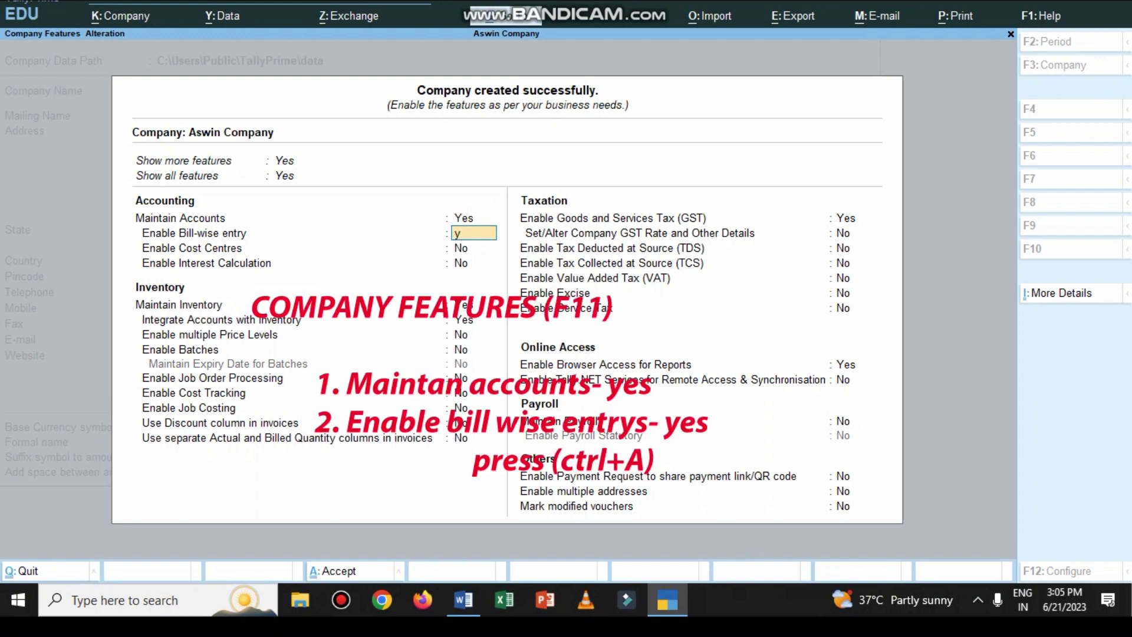
{"action": "key", "text": "Return"}
{"action": "key", "text": "Return"}
{"action": "key", "text": "Return"}
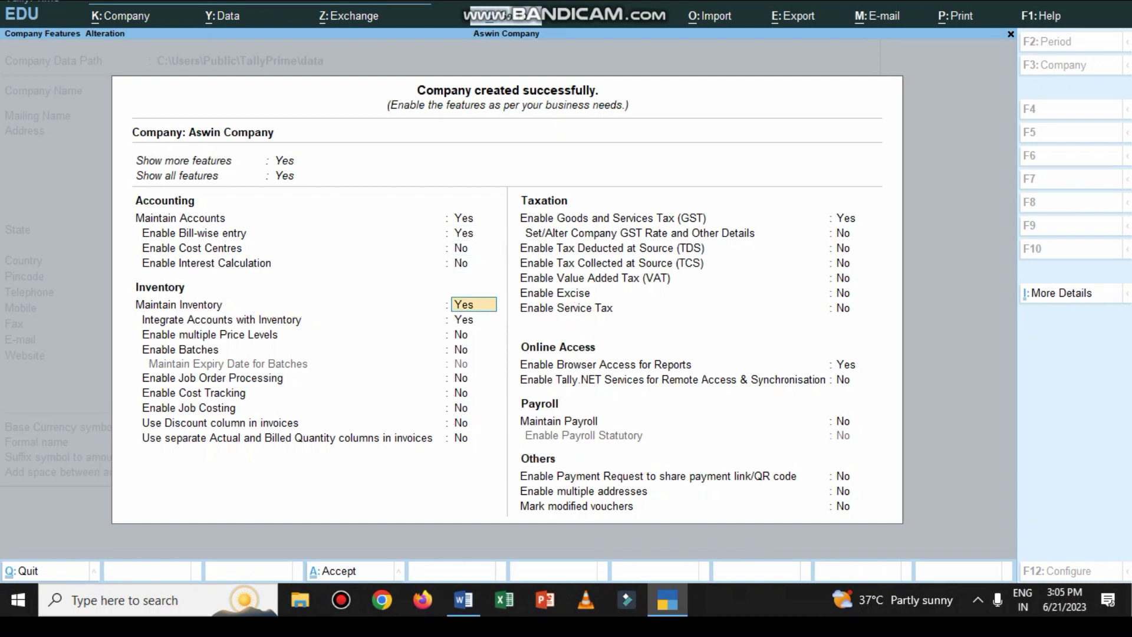
{"action": "type", "text": "n"}
{"action": "key", "text": "Return"}
{"action": "type", "text": "n"}
{"action": "key", "text": "Return"}
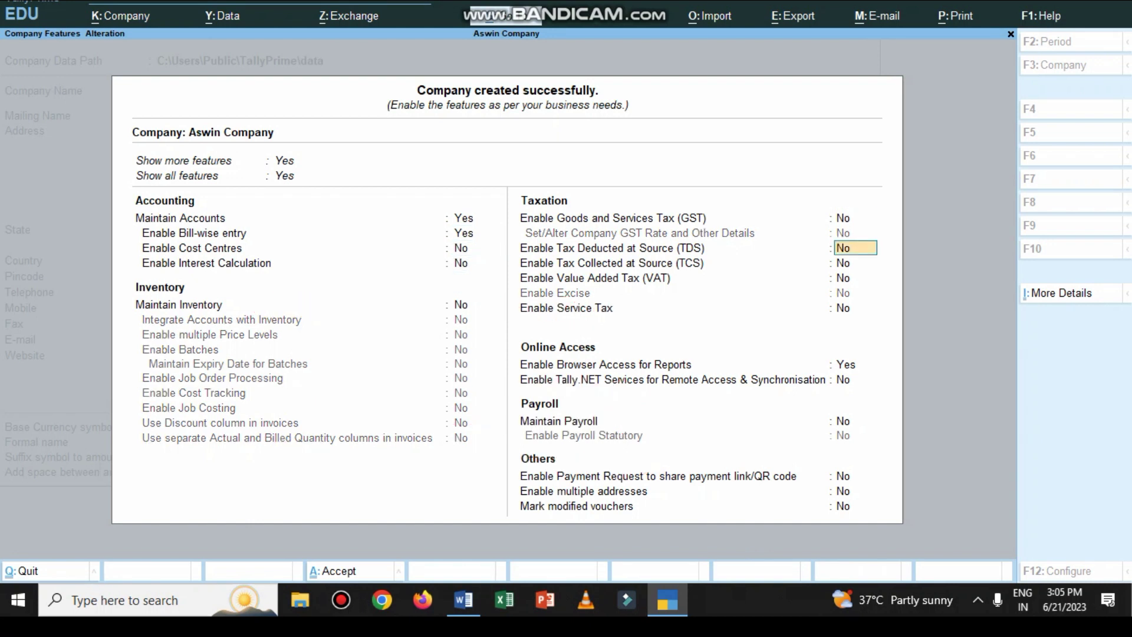
Step: Keep the default values for the remaining tax, online access, payroll and other features, and accept the company features
{"action": "key", "text": "Return"}
{"action": "key", "text": "Return"}
{"action": "key", "text": "Return"}
{"action": "key", "text": "Return"}
{"action": "key", "text": "Return"}
{"action": "key", "text": "Return"}
{"action": "key", "text": "Return"}
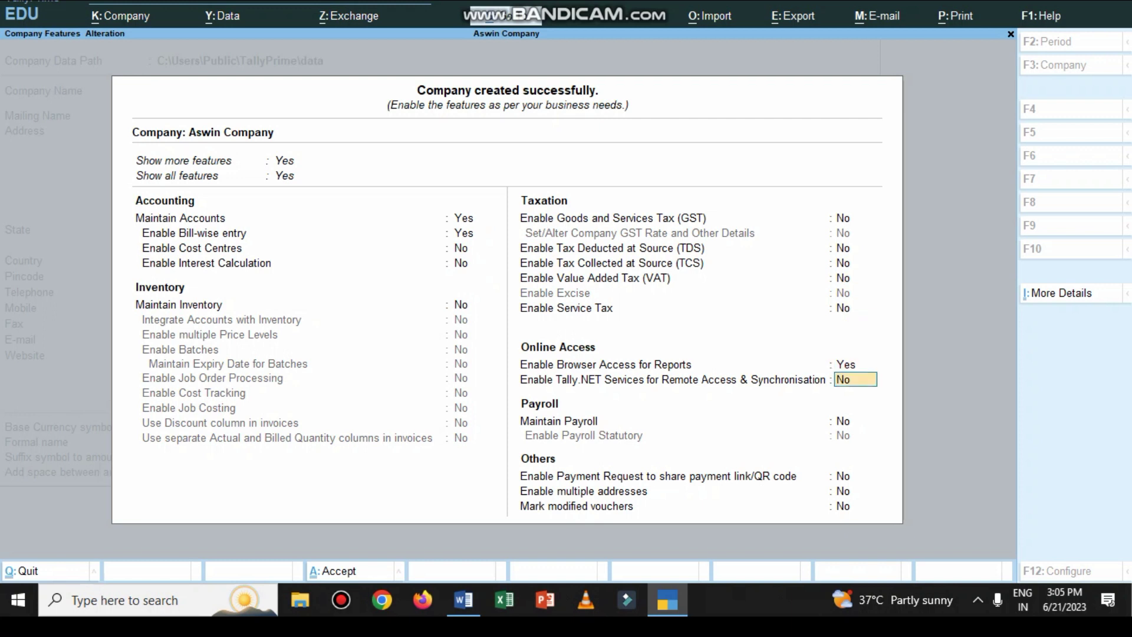
{"action": "key", "text": "Return"}
{"action": "key", "text": "Return"}
{"action": "key", "text": "Return"}
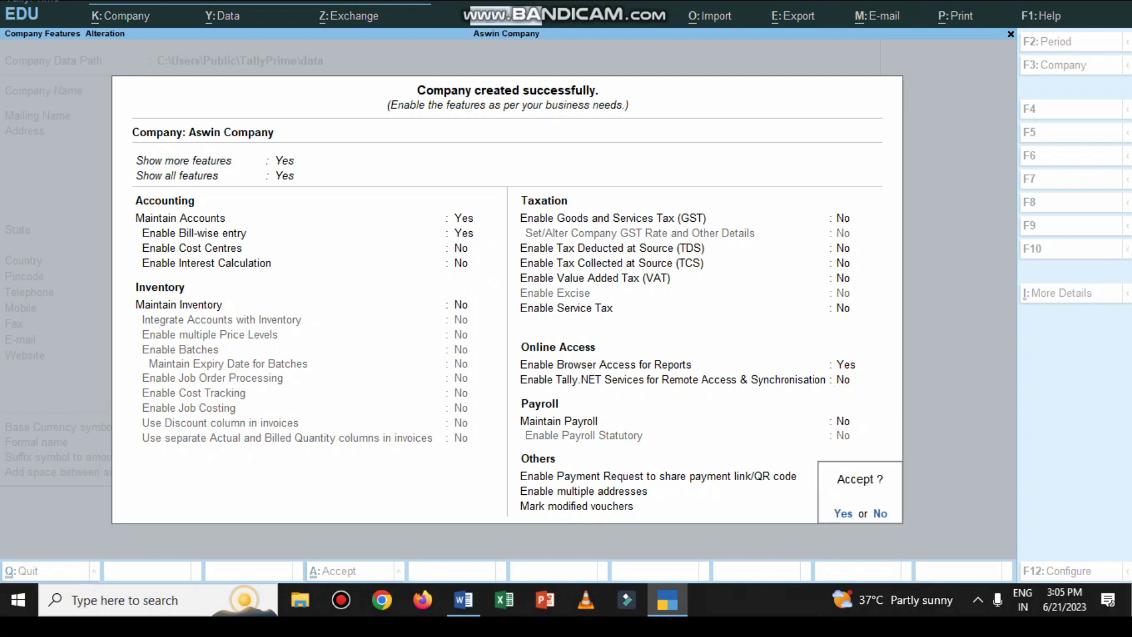
{"action": "key", "text": "Return"}
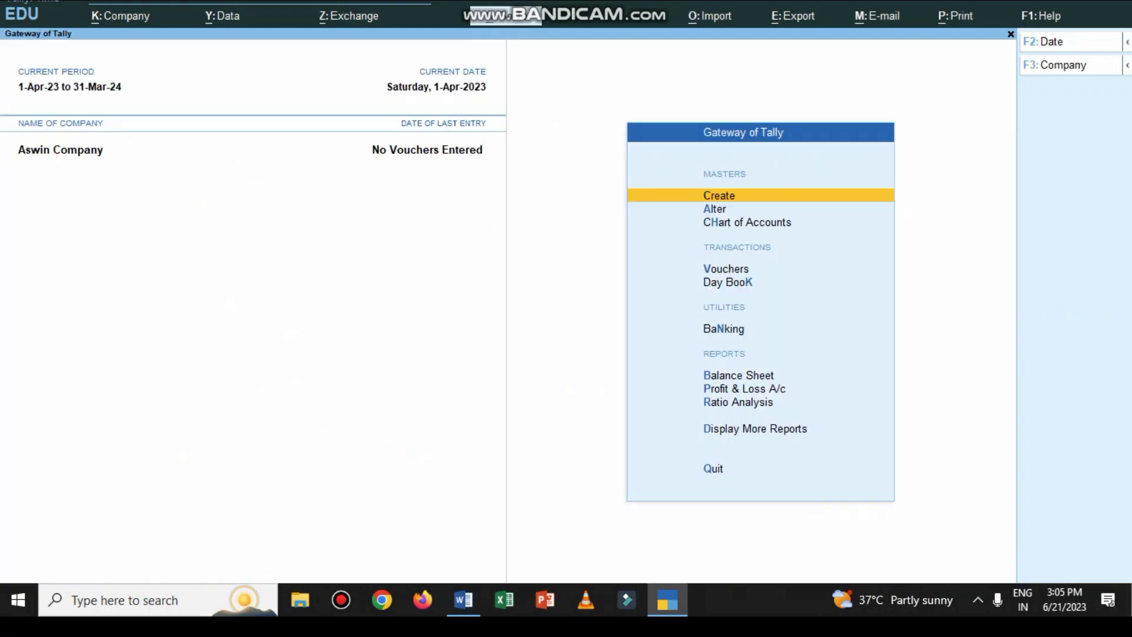
Step: Switch to Word and review the Bank Reconciliation Statement transactions and adjustments
{"action": "left_click", "coordinate": [464, 599]}
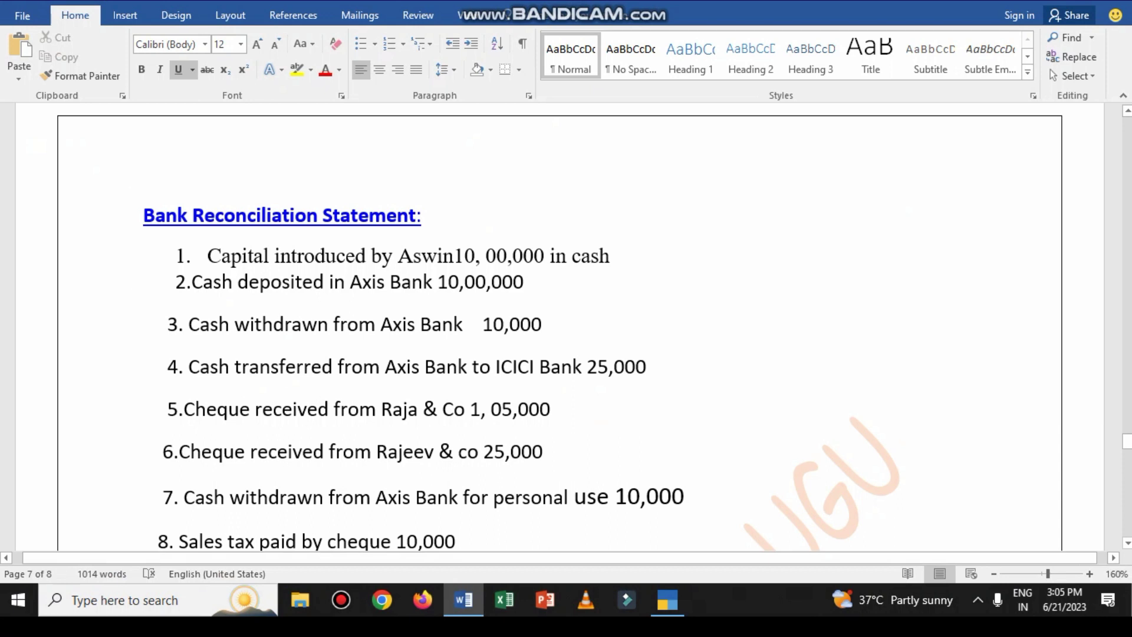
{"action": "scroll", "coordinate": [559, 330], "scroll_direction": "down", "scroll_amount": 9}
{"action": "scroll", "coordinate": [560, 330], "scroll_direction": "down", "scroll_amount": 5}
{"action": "scroll", "coordinate": [560, 329], "scroll_direction": "up", "scroll_amount": 6}
{"action": "scroll", "coordinate": [560, 330], "scroll_direction": "up", "scroll_amount": 8}
Step: Return to TallyPrime and start Multi Create for ledgers from the Chart of Accounts, with All Items as the group
{"action": "left_click", "coordinate": [668, 599]}
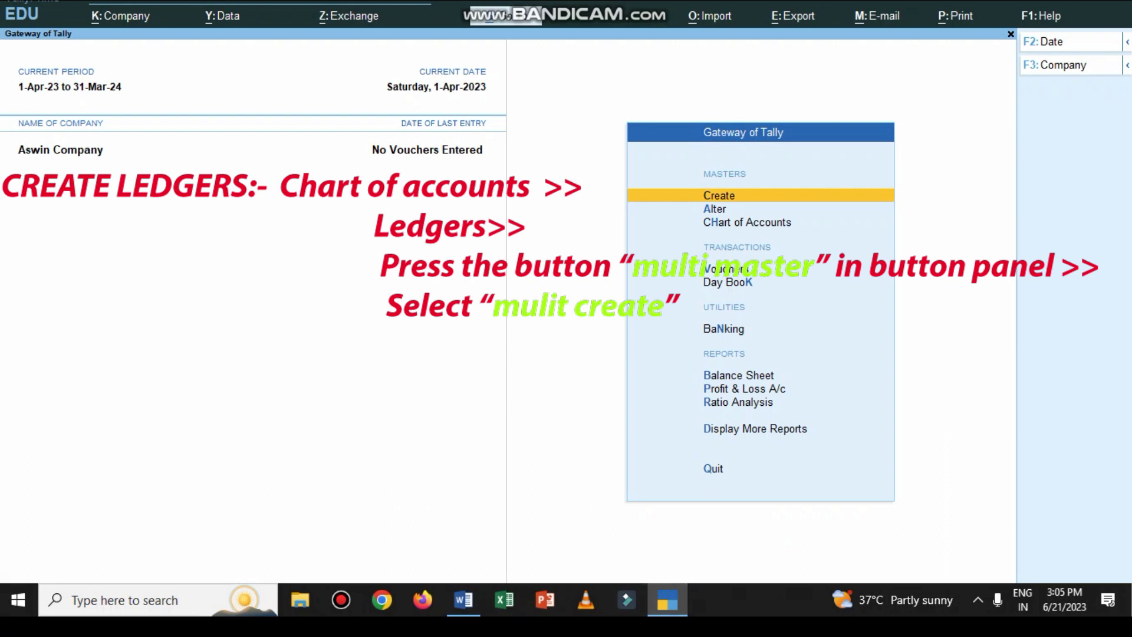
{"action": "key", "text": "h"}
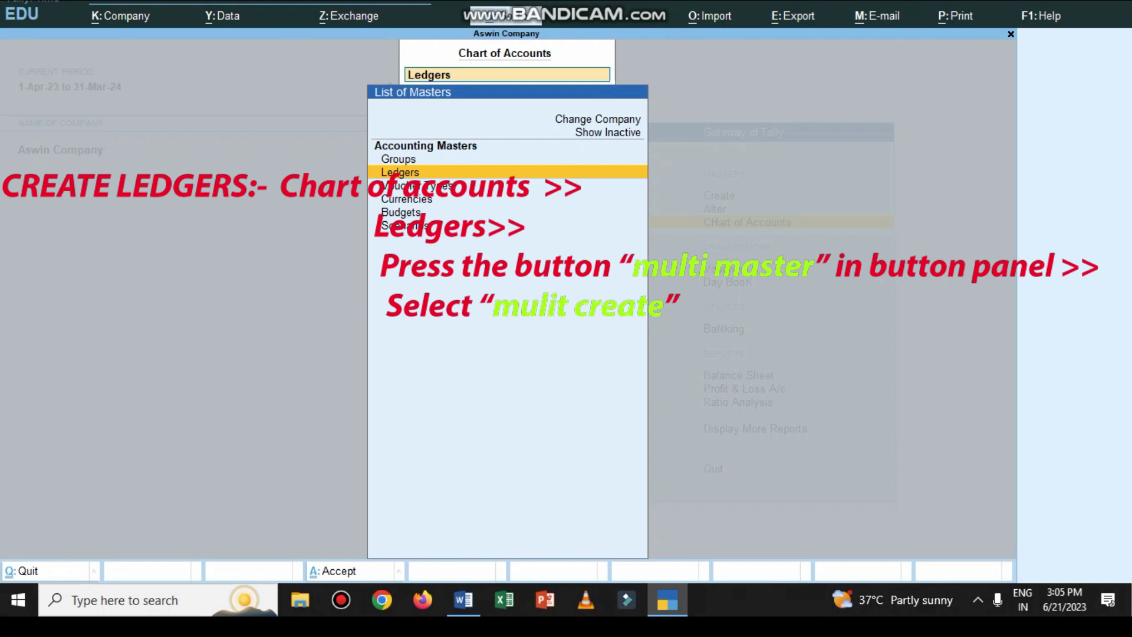
{"action": "key", "text": "Return"}
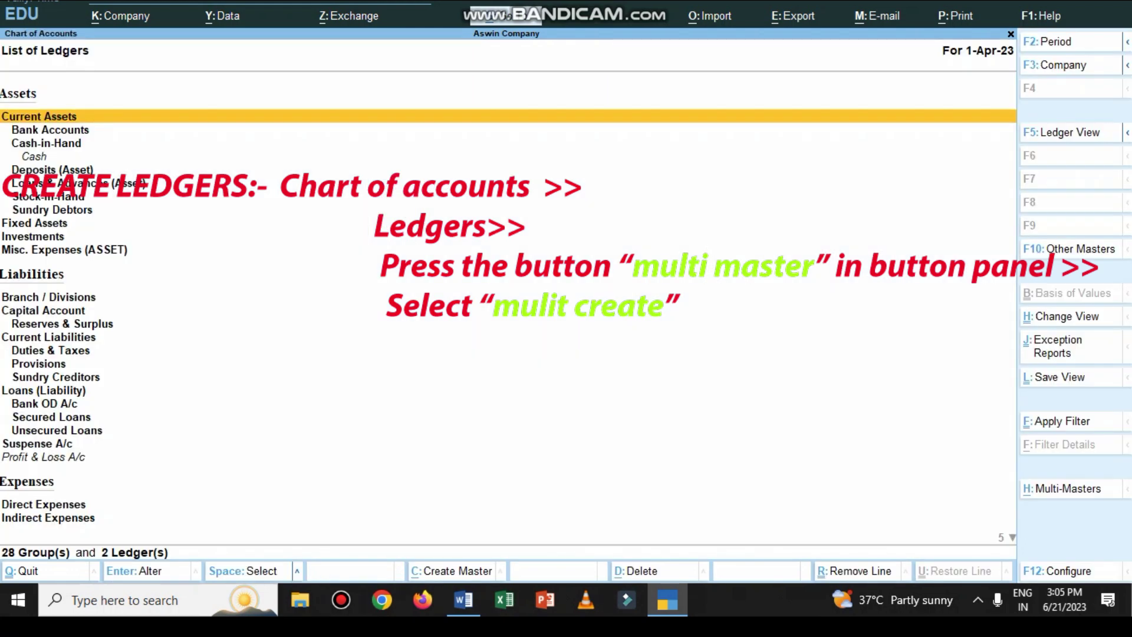
{"action": "key", "text": "alt+h"}
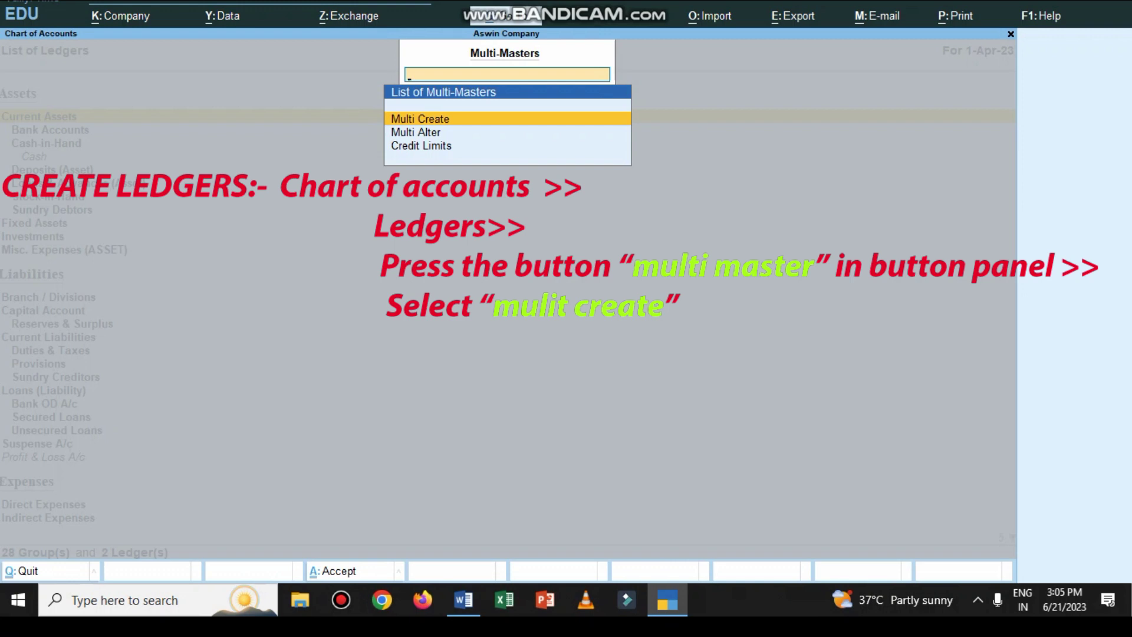
{"action": "key", "text": "Return"}
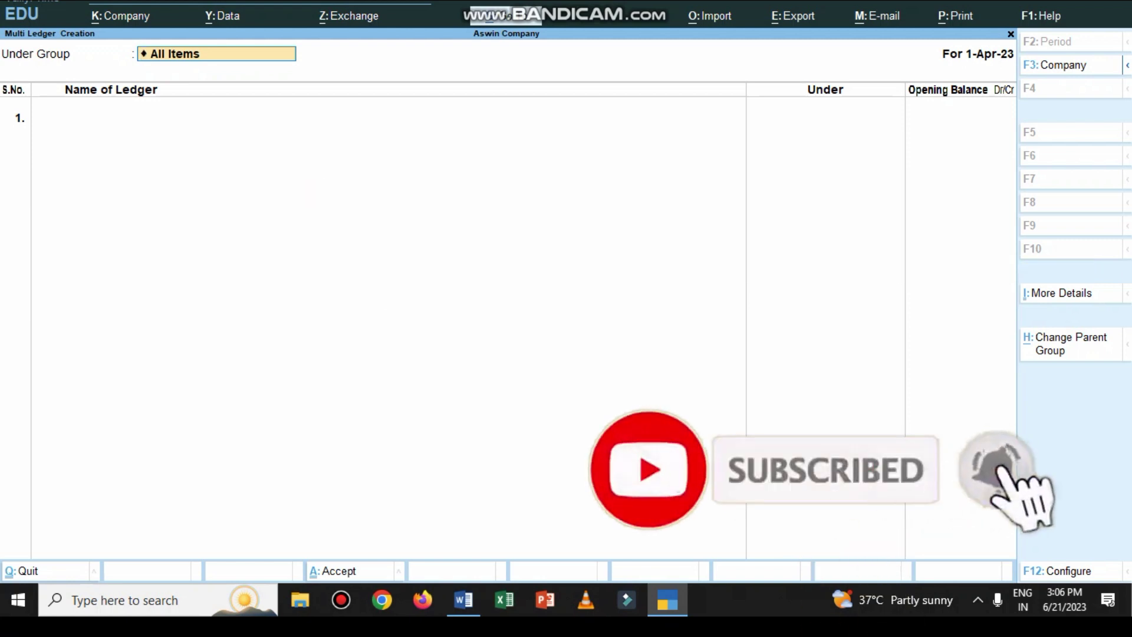
{"action": "key", "text": "Return"}
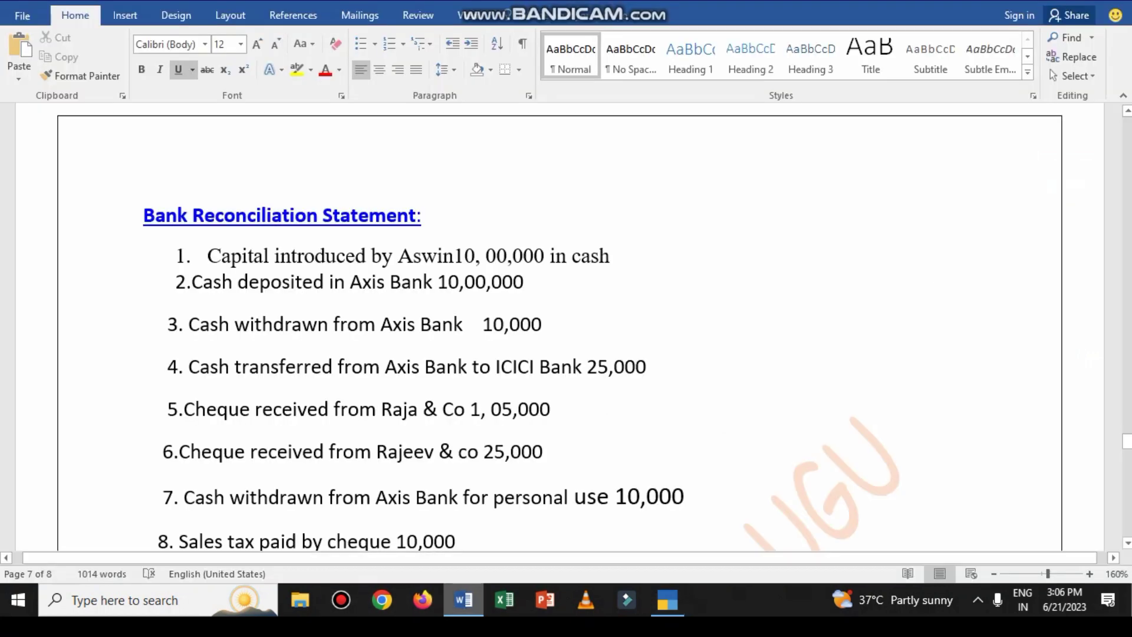
Step: Check the first transaction in Word and add the owner's capital ledger under Capital Account with no opening balance
{"action": "left_click", "coordinate": [464, 600]}
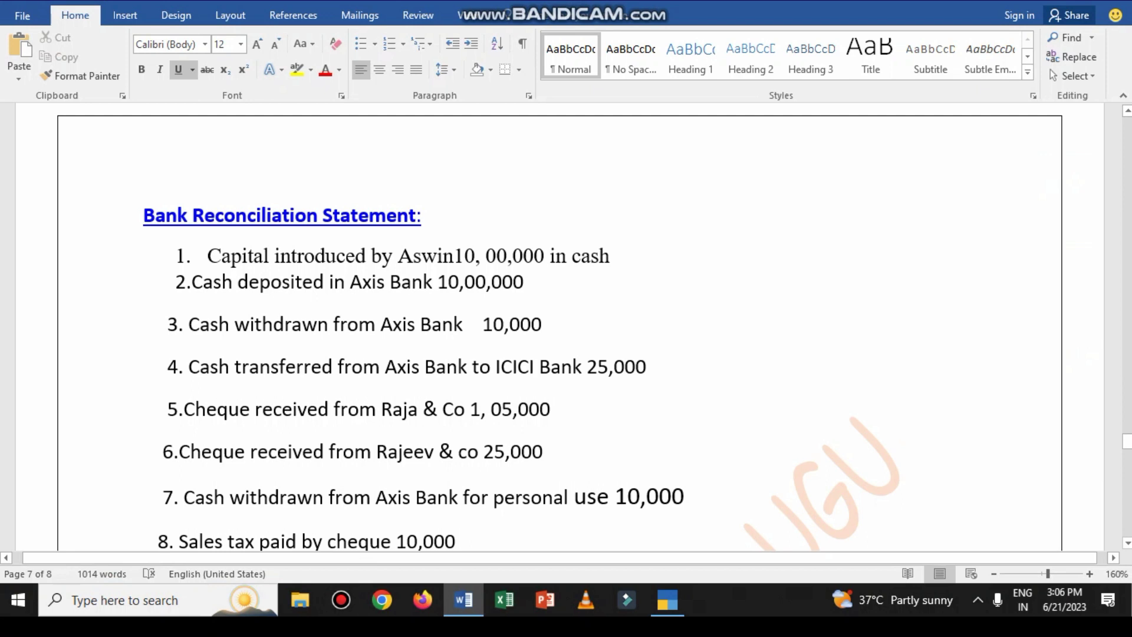
{"action": "key", "text": "alt+Tab"}
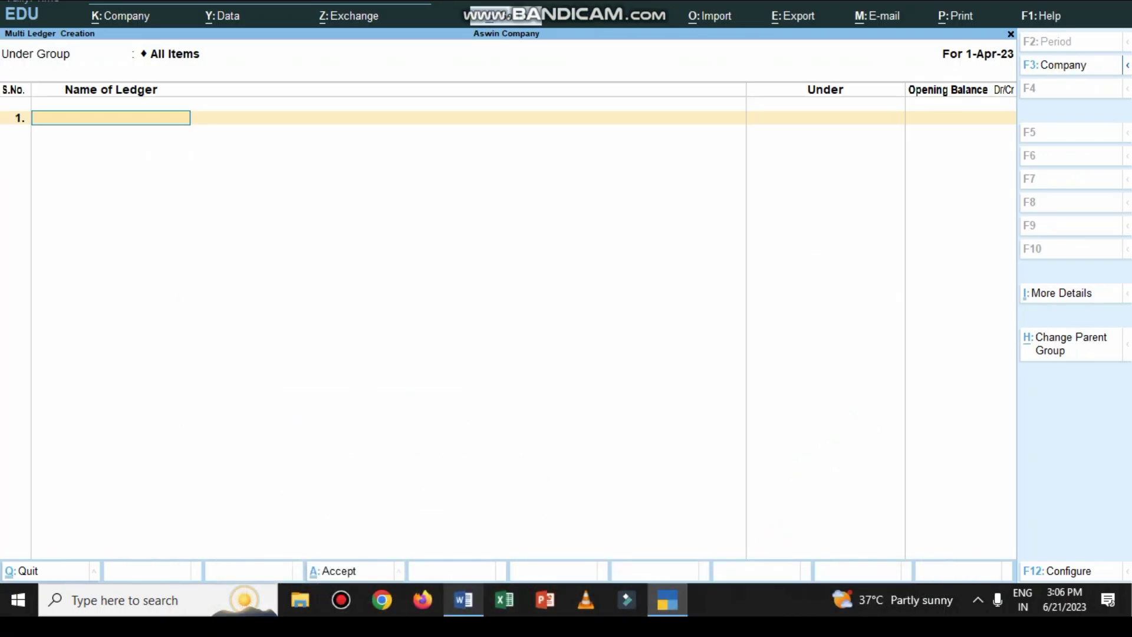
{"action": "type", "text": "Aswin Captia"}
{"action": "key", "text": "Return"}
{"action": "type", "text": "ca"}
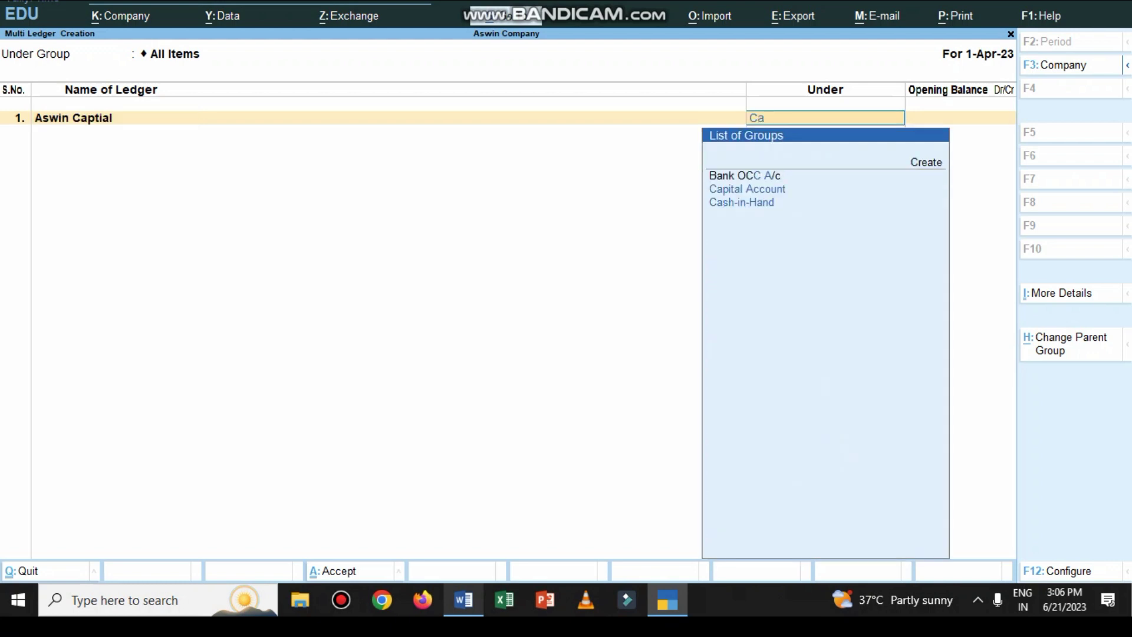
{"action": "key", "text": "Down"}
{"action": "key", "text": "Return"}
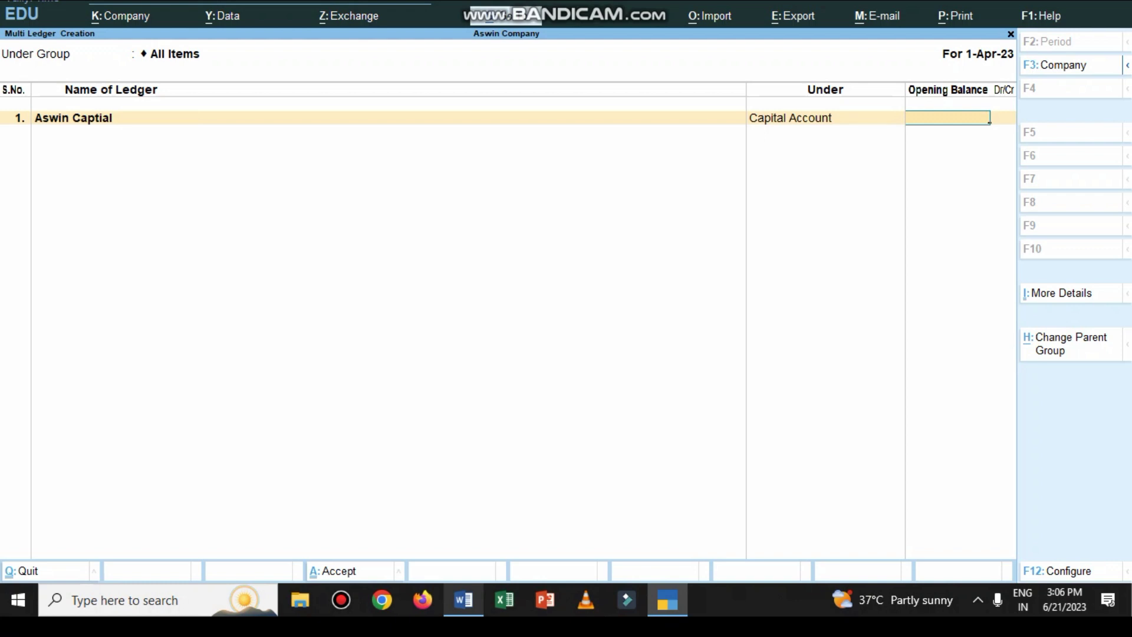
{"action": "key", "text": "Return"}
Step: Check the cash deposit transaction in Word and add an Axis Bank ledger under Bank Accounts
{"action": "left_click", "coordinate": [464, 600]}
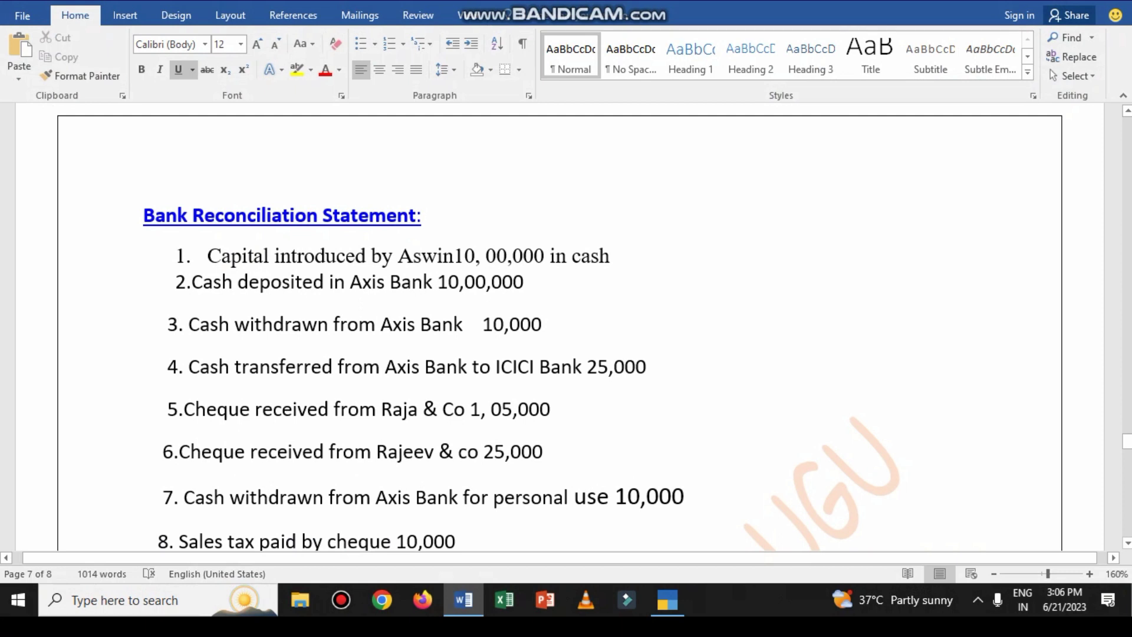
{"action": "left_click", "coordinate": [464, 599]}
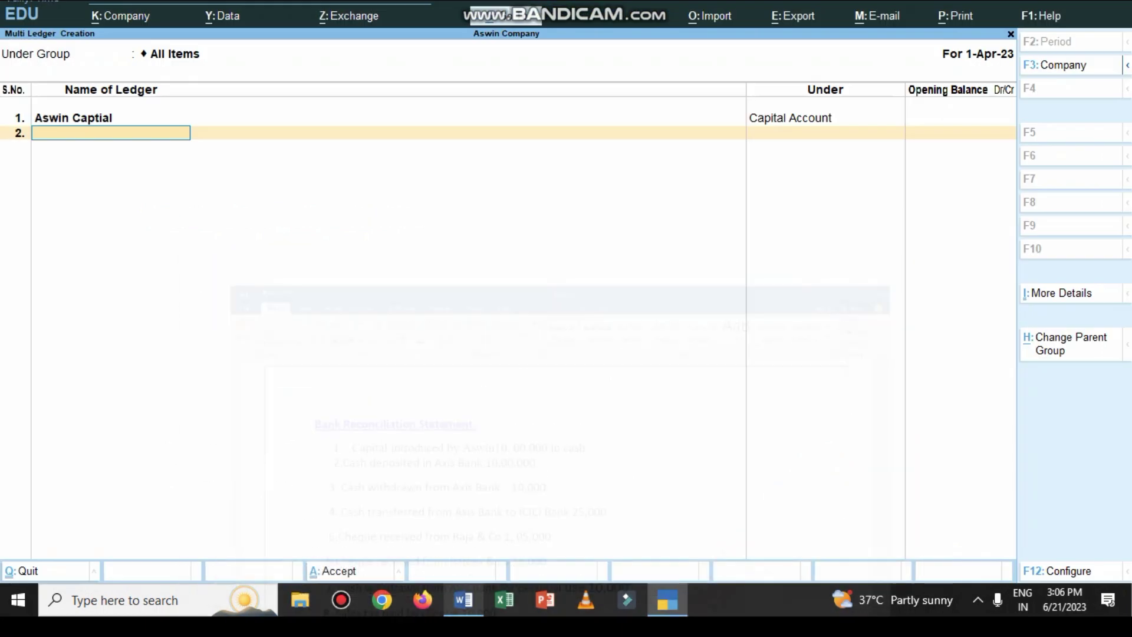
{"action": "type", "text": "Axis Bank"}
{"action": "key", "text": "Return"}
{"action": "key", "text": "Return"}
{"action": "key", "text": "Return"}
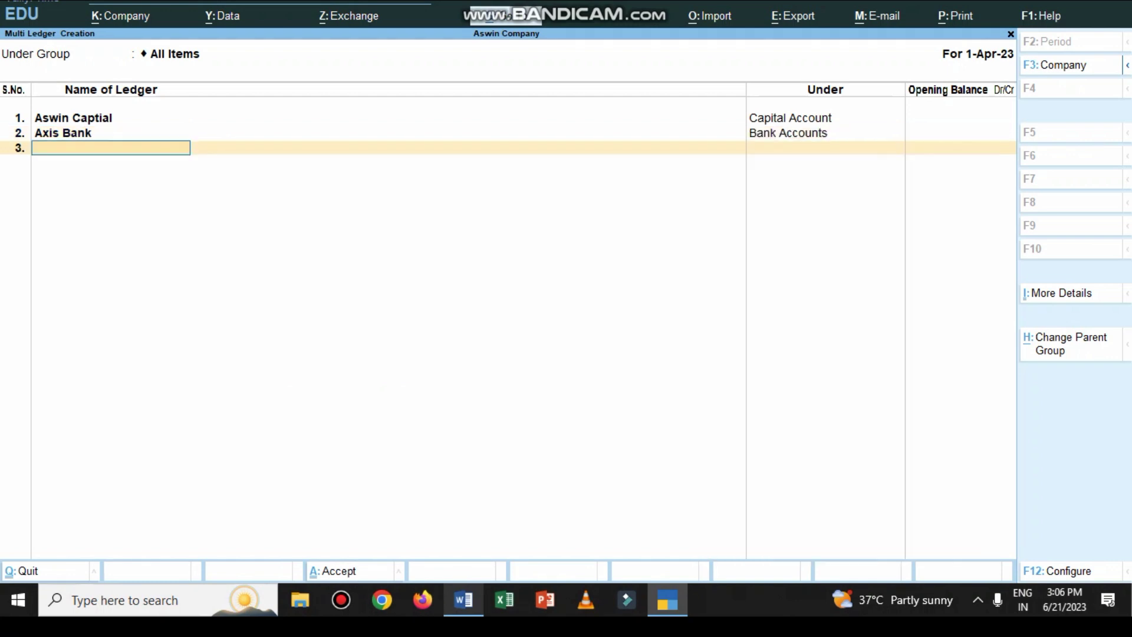
Step: Check the bank transfer transaction in Word and add an Icici Bank ledger under Bank Accounts
{"action": "left_click", "coordinate": [463, 600]}
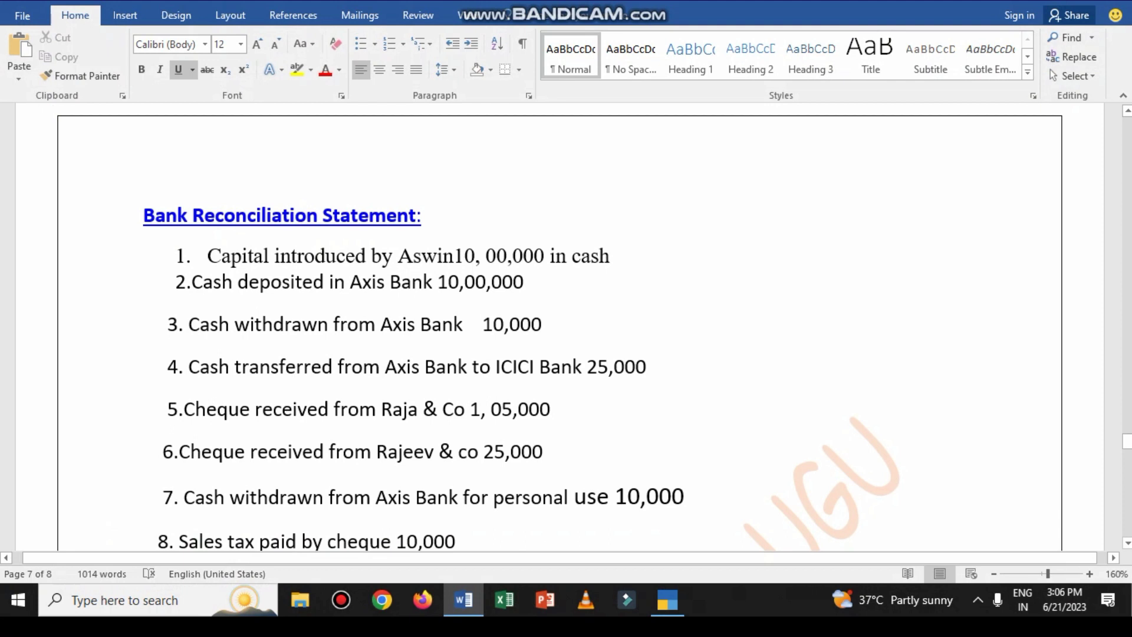
{"action": "scroll", "coordinate": [566, 327], "scroll_direction": "down", "scroll_amount": 2}
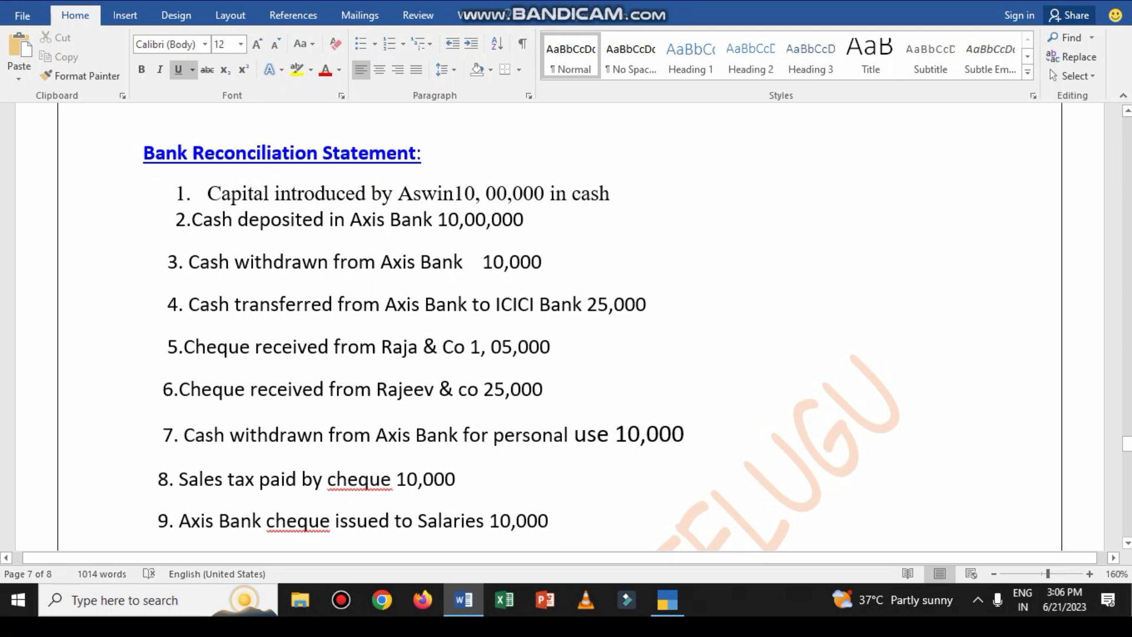
{"action": "key", "text": "alt+Tab"}
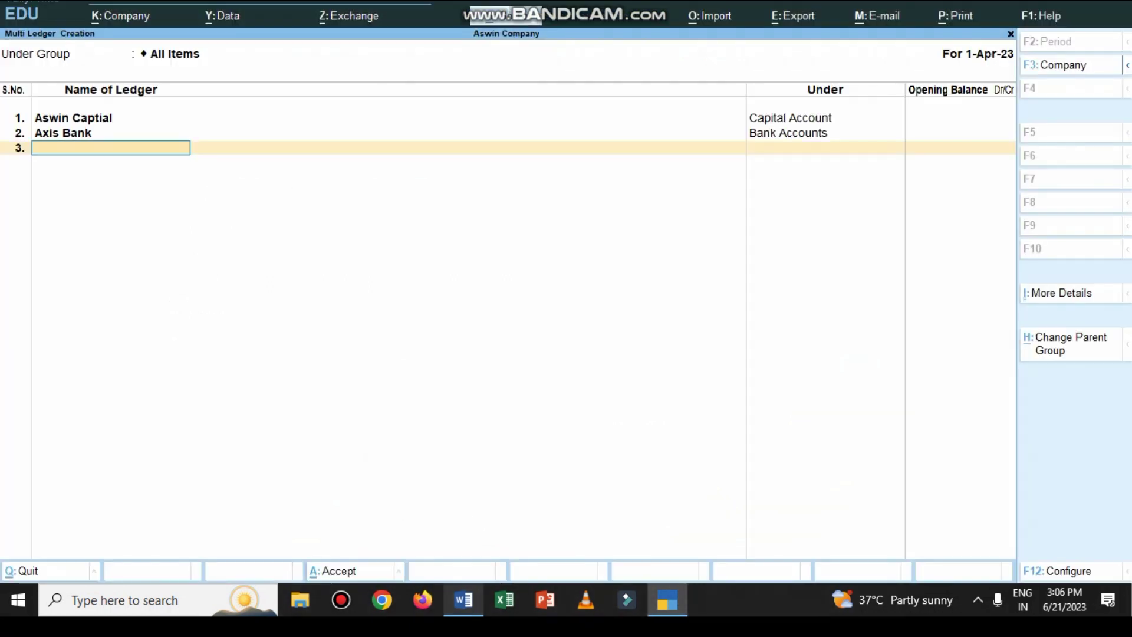
{"action": "type", "text": "Icici Bank"}
{"action": "key", "text": "Return"}
{"action": "key", "text": "Return"}
{"action": "key", "text": "Return"}
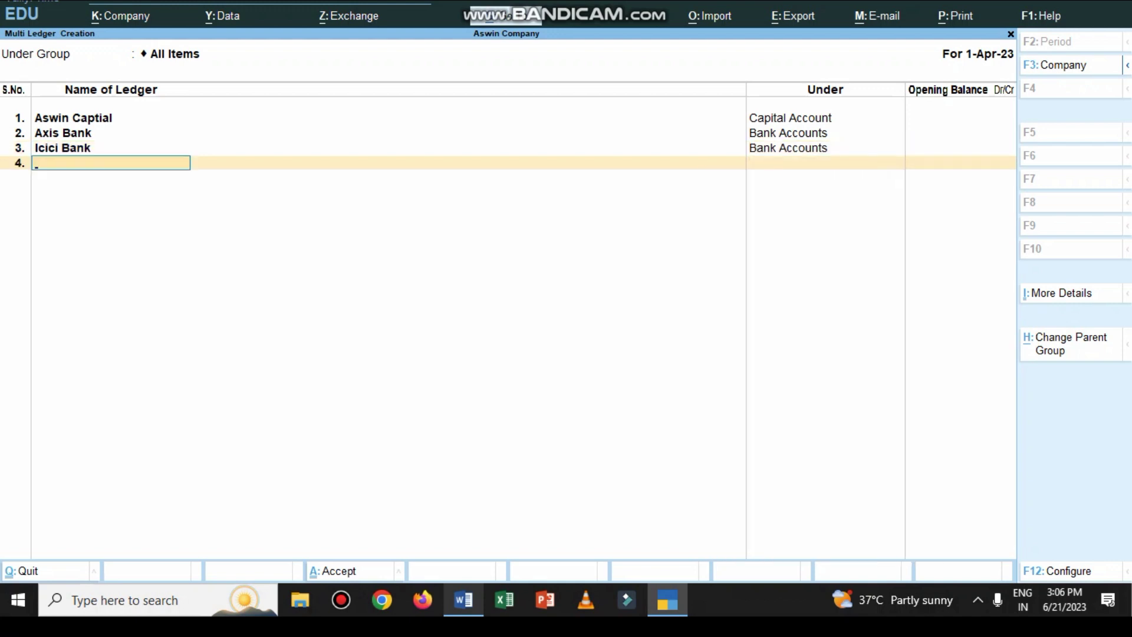
Step: Check the cheque receipts in Word and add a Raja&Co ledger under Sundry Debtors
{"action": "key", "text": "alt+Tab"}
{"action": "scroll", "coordinate": [519, 329], "scroll_direction": "down", "scroll_amount": 2}
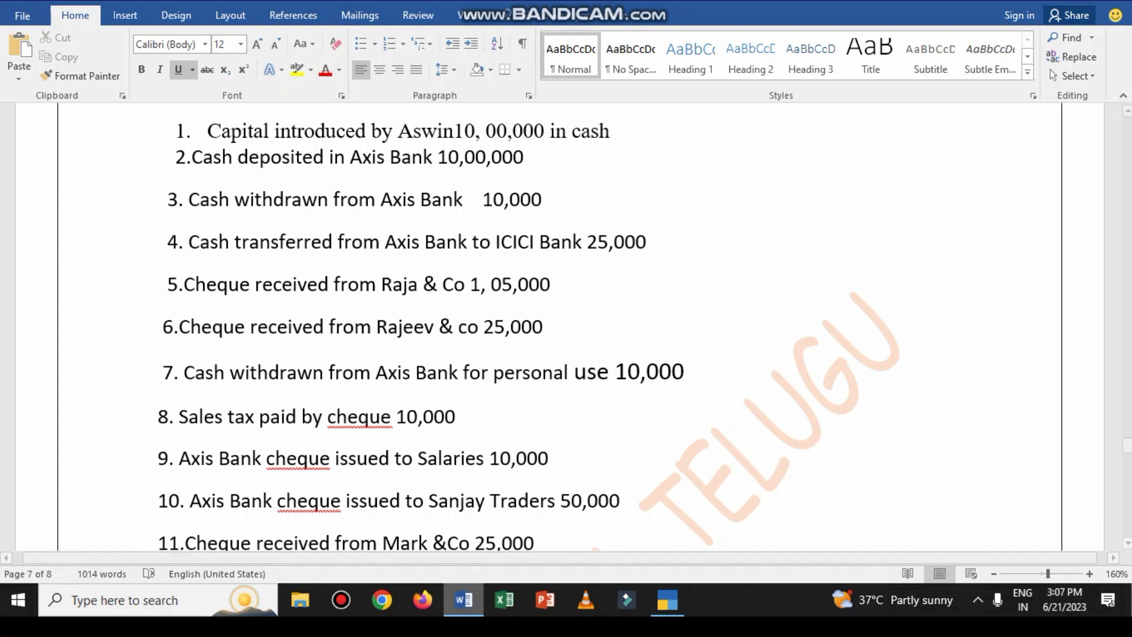
{"action": "key", "text": "alt+Tab"}
{"action": "type", "text": "Raja"}
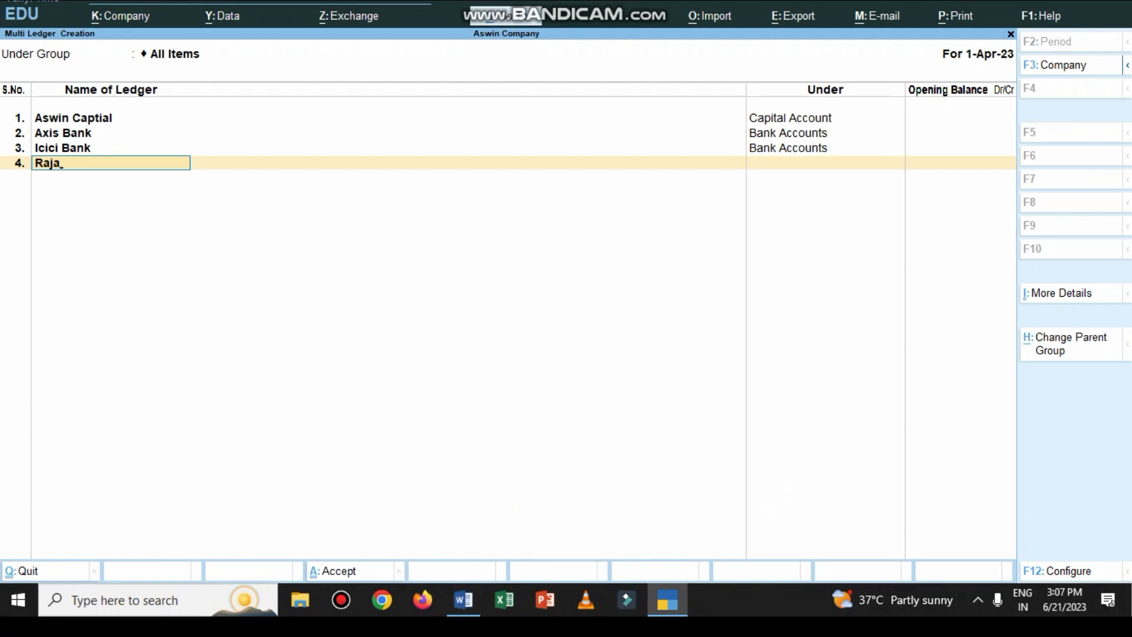
{"action": "type", "text": "&Co"}
{"action": "key", "text": "Return"}
{"action": "type", "text": "Su"}
{"action": "key", "text": "Down"}
{"action": "key", "text": "Down"}
{"action": "key", "text": "Return"}
Step: Add a Rajeev&Co ledger under Sundry Debtors with no opening balance
{"action": "type", "text": "Rajevv"}
{"action": "key", "text": "BackSpace"}
{"action": "key", "text": "BackSpace"}
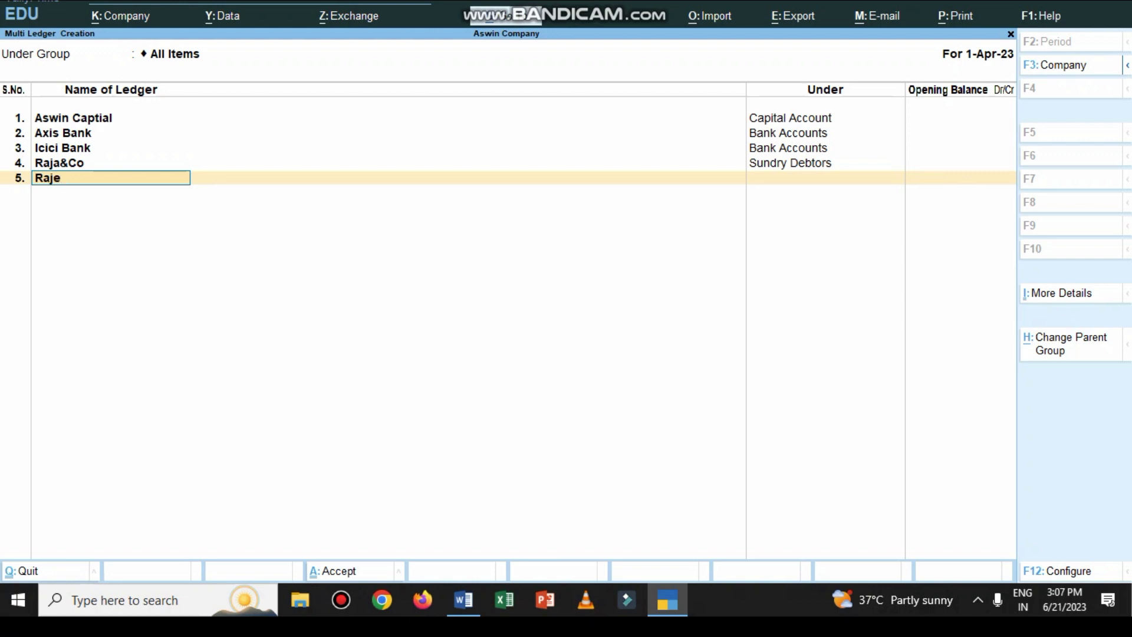
{"action": "type", "text": "ev&Co"}
{"action": "key", "text": "Return"}
{"action": "type", "text": "su"}
{"action": "key", "text": "Down"}
{"action": "key", "text": "Down"}
{"action": "key", "text": "Return"}
{"action": "key", "text": "Return"}
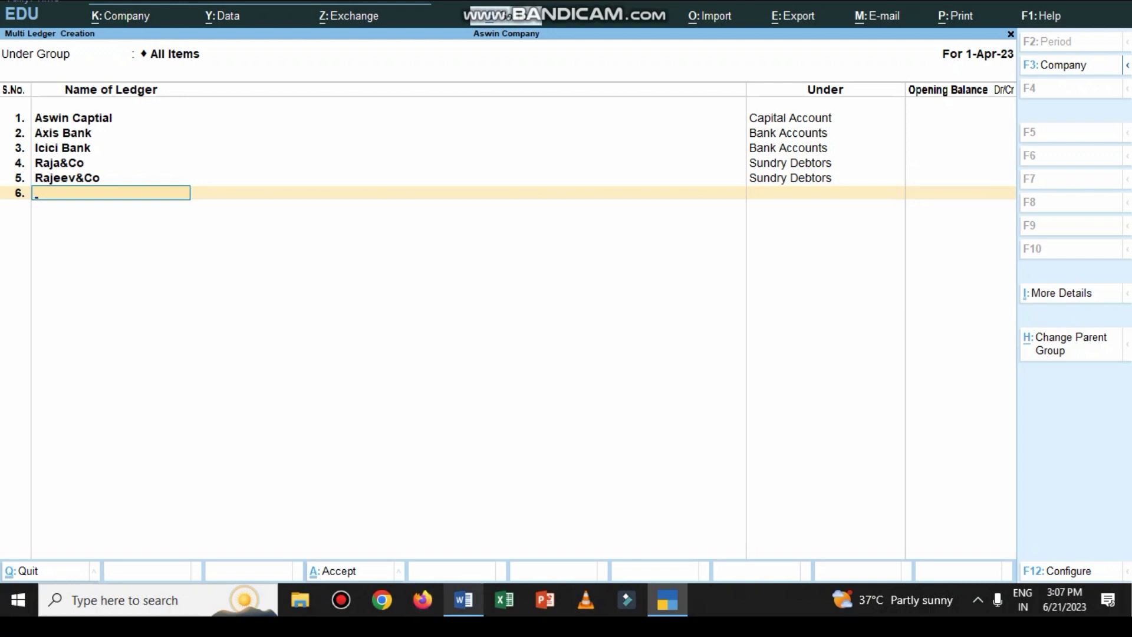
Step: Check the personal-use withdrawal in Word and add an Aswin Drawings ledger under Capital Account with no opening balance
{"action": "left_click", "coordinate": [463, 600]}
{"action": "scroll", "coordinate": [305, 340], "scroll_direction": "down", "scroll_amount": 3}
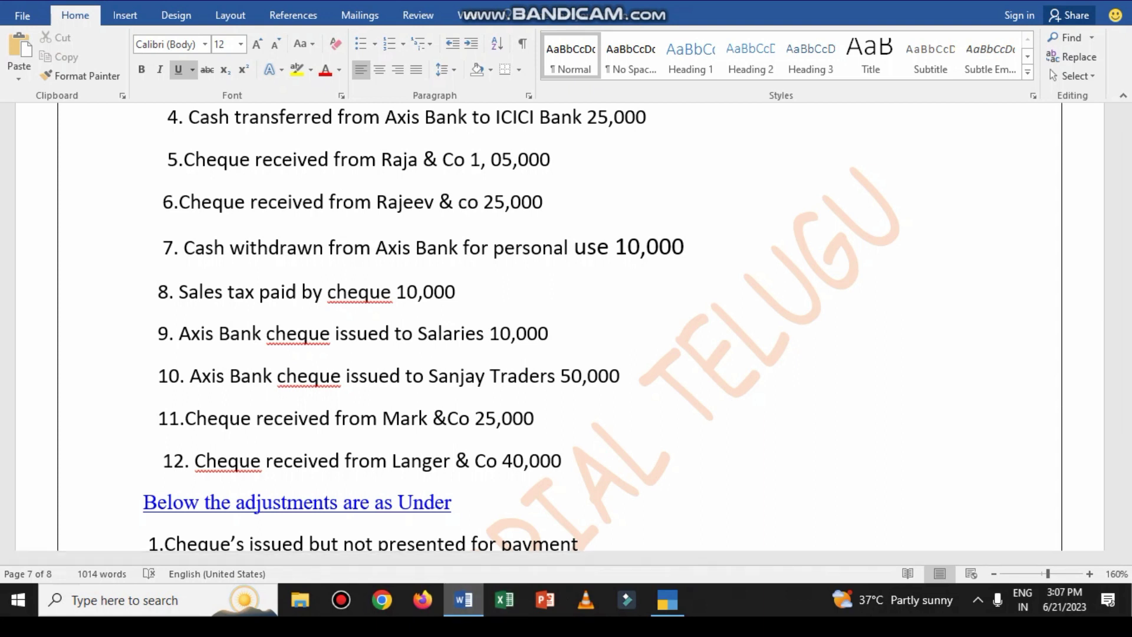
{"action": "left_click", "coordinate": [464, 600]}
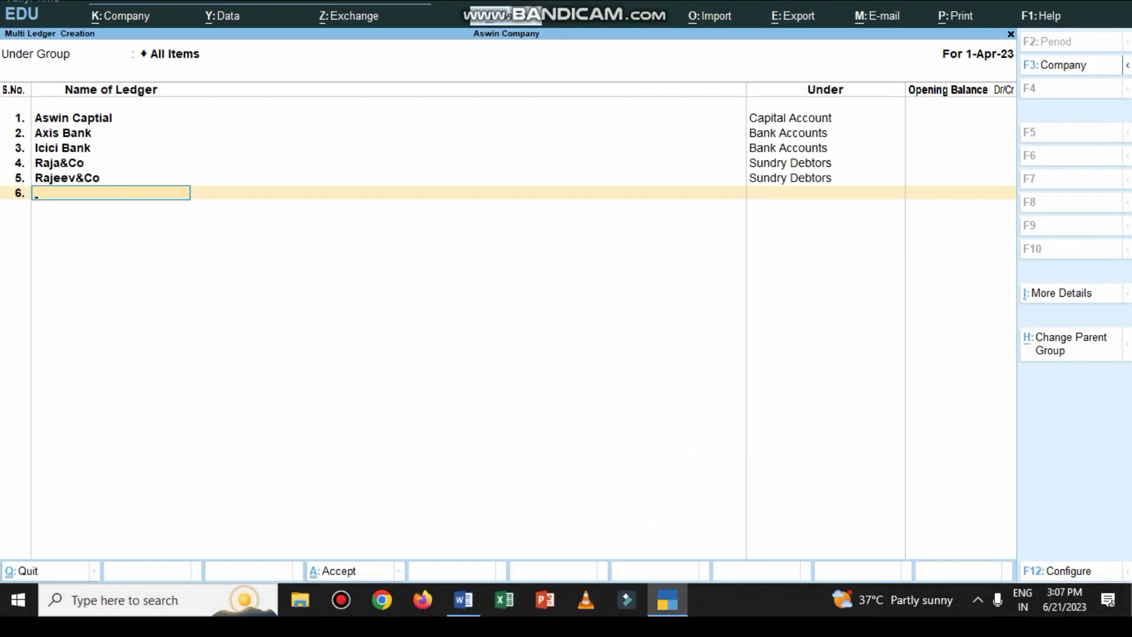
{"action": "type", "text": "Aswin drawings"}
{"action": "key", "text": "Return"}
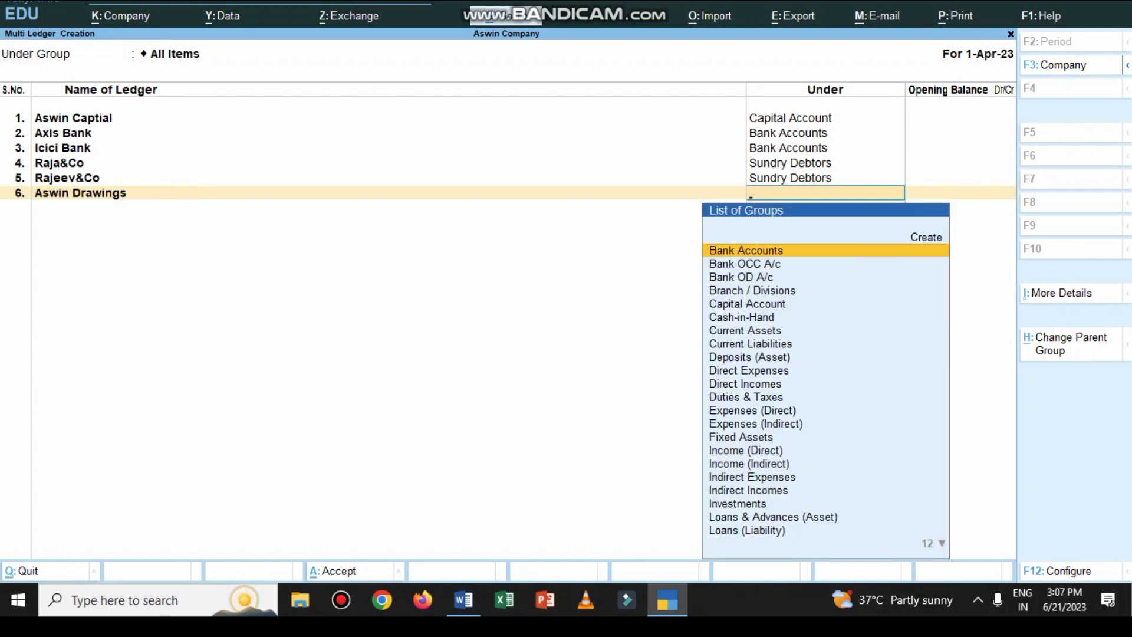
{"action": "type", "text": "Ca"}
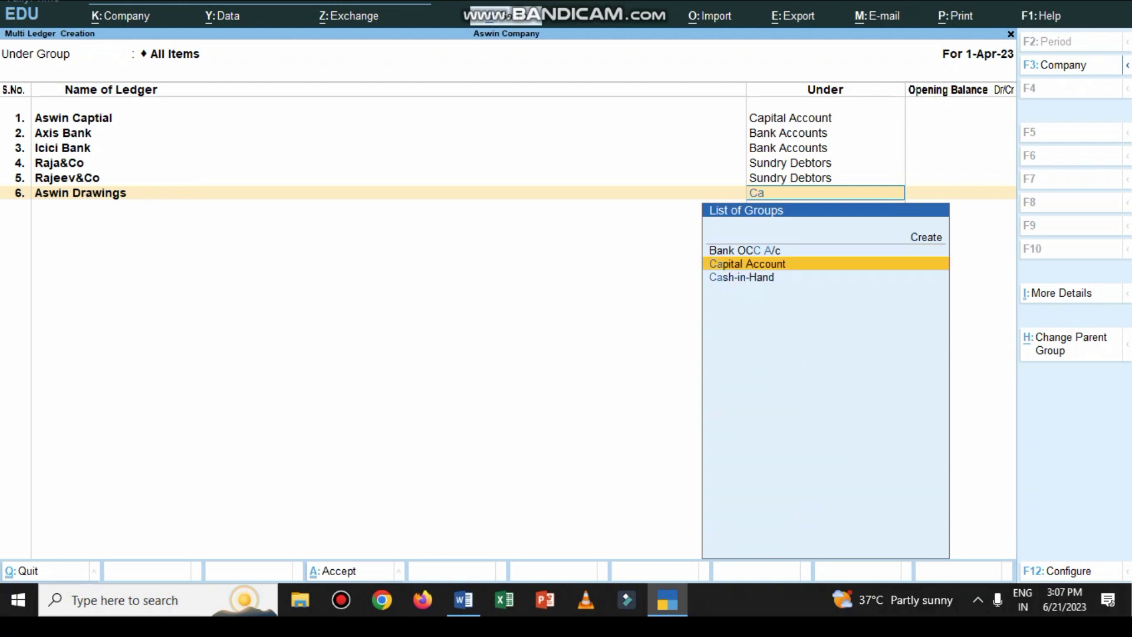
{"action": "key", "text": "Return"}
{"action": "key", "text": "Return"}
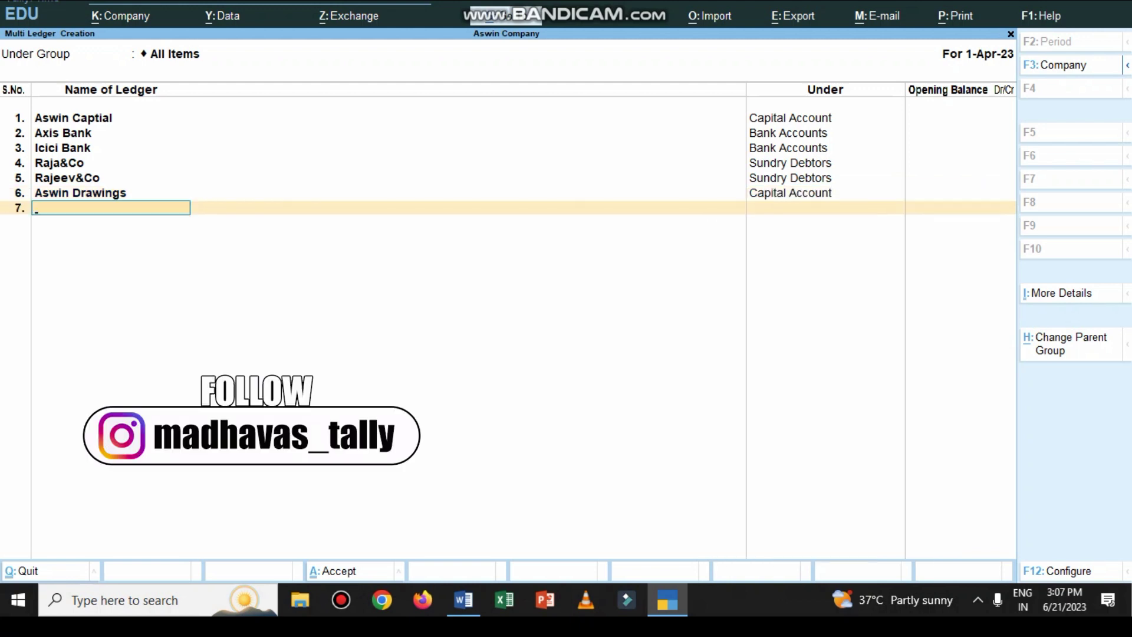
Step: Check the sales tax payment in Word and add a Sales Tax ledger under Indirect Expenses
{"action": "left_click", "coordinate": [463, 599]}
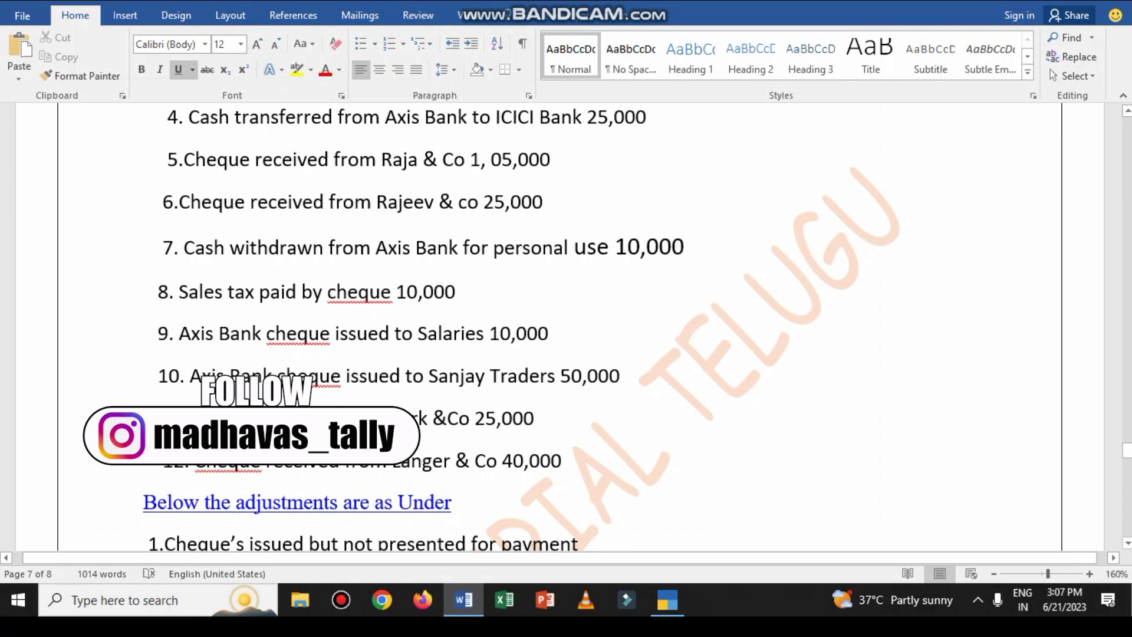
{"action": "scroll", "coordinate": [560, 324], "scroll_direction": "down", "scroll_amount": 3}
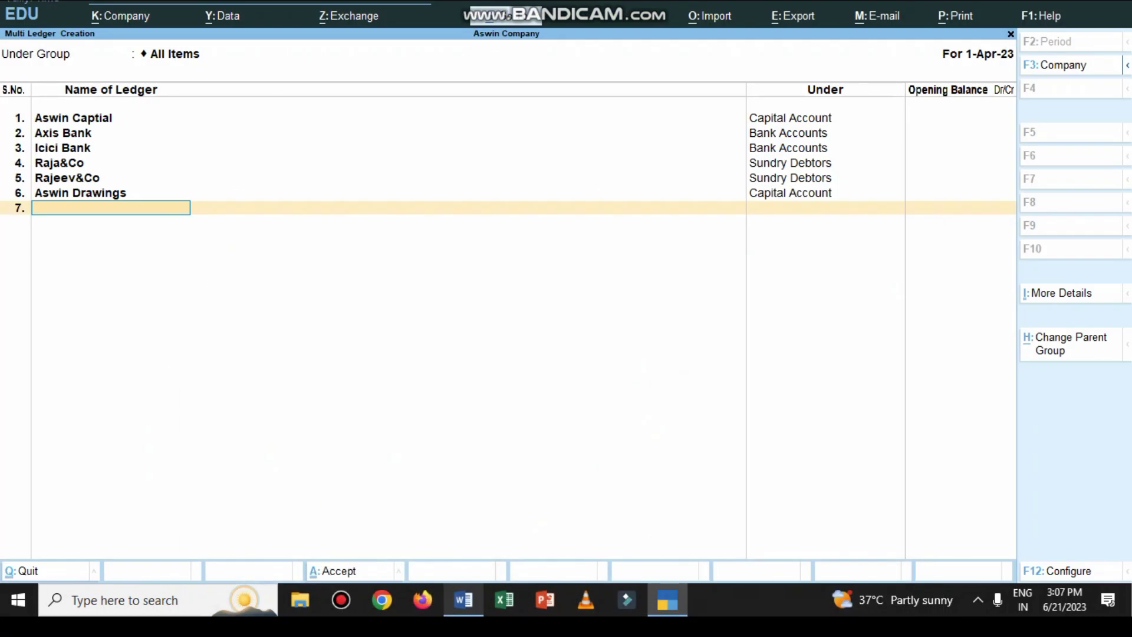
{"action": "left_click", "coordinate": [667, 600]}
{"action": "type", "text": "Sale"}
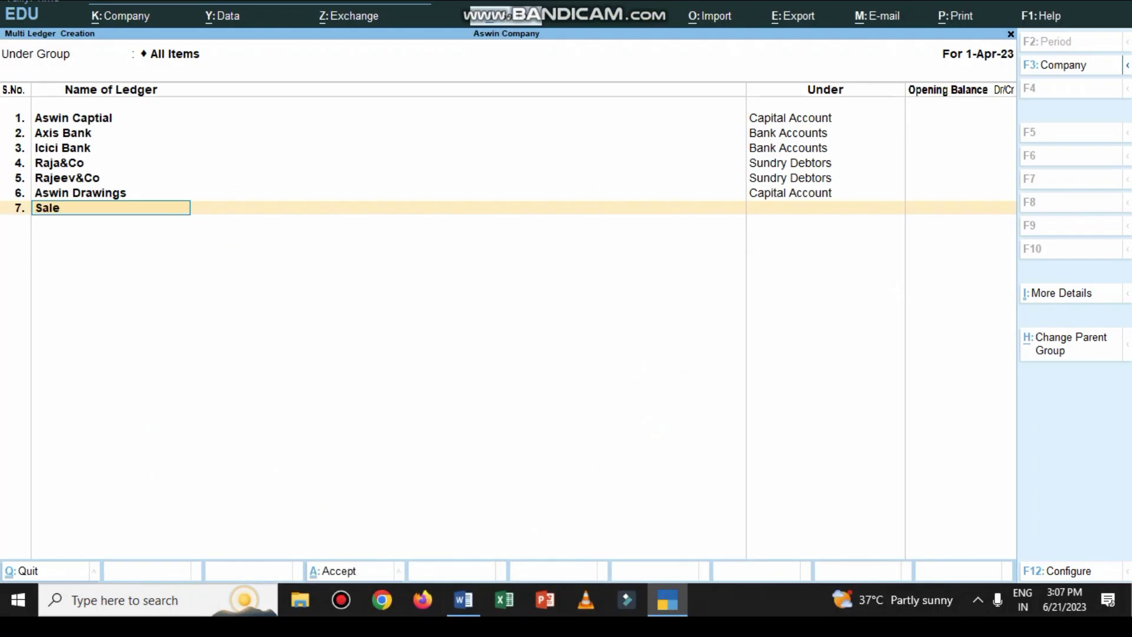
{"action": "type", "text": "s Tax"}
{"action": "key", "text": "Return"}
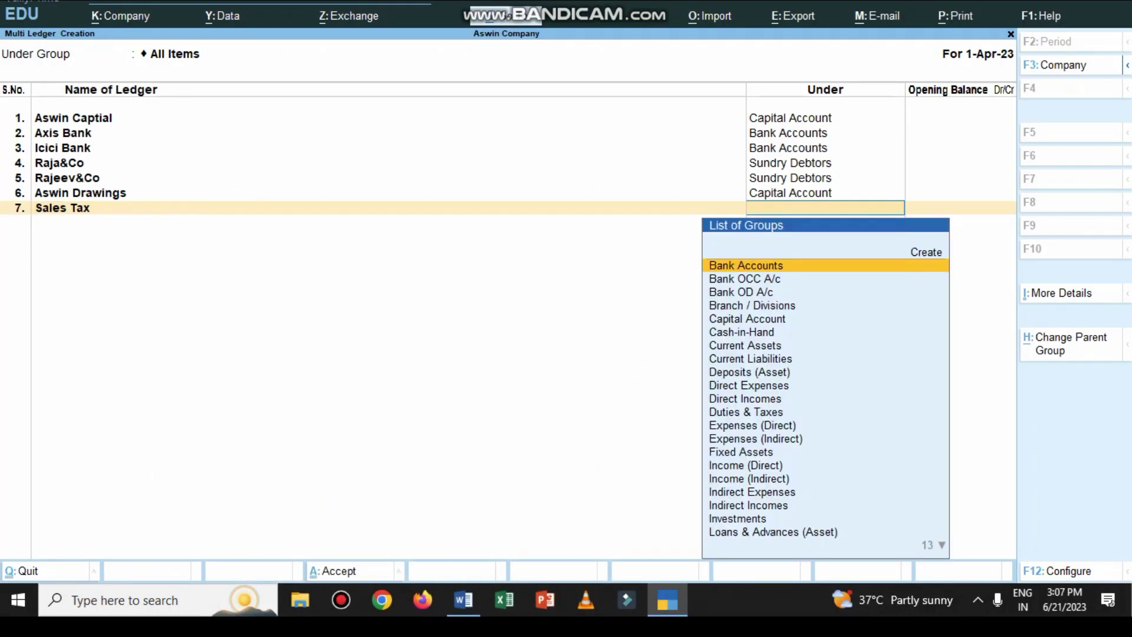
{"action": "type", "text": "i"}
{"action": "key", "text": "Down"}
{"action": "key", "text": "Down"}
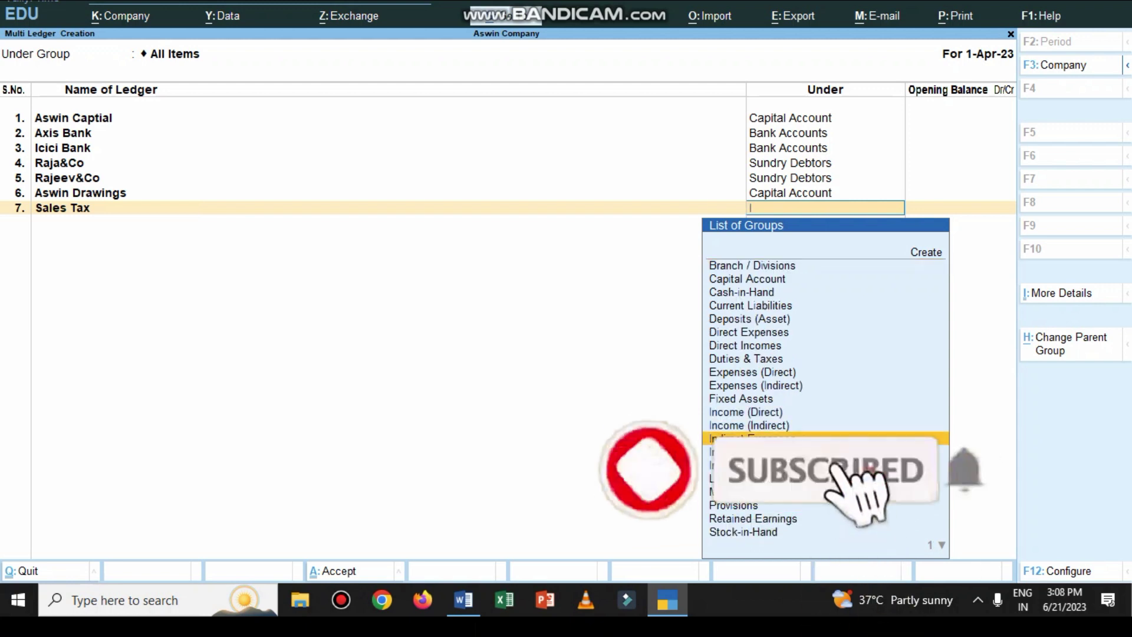
{"action": "key", "text": "Return"}
{"action": "key", "text": "Return"}
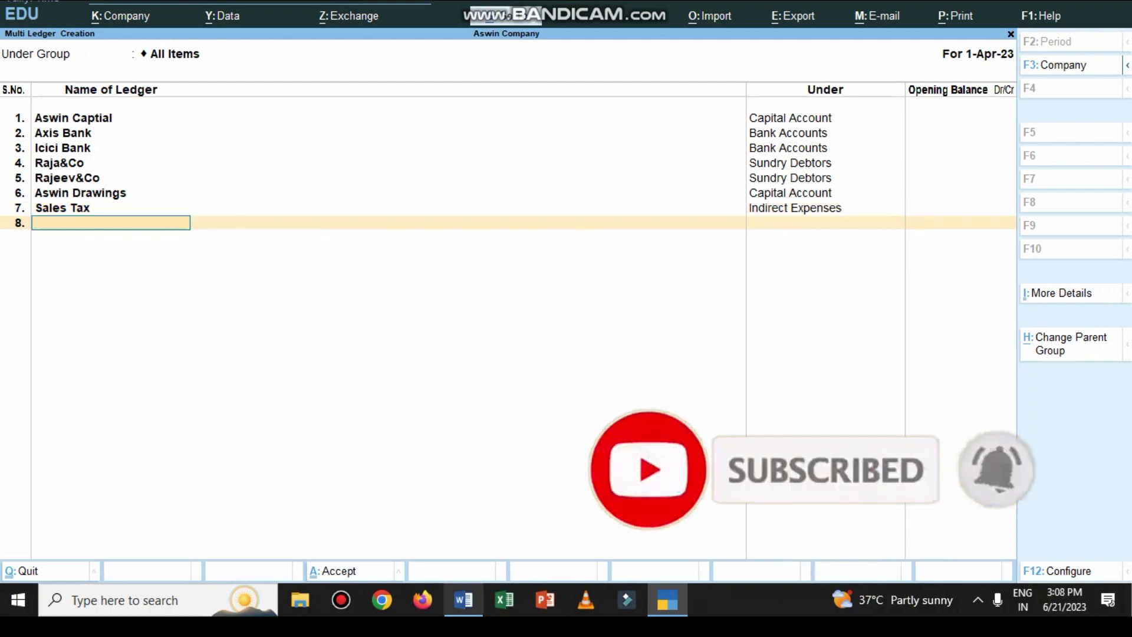
Step: Check the cheques issued from Axis Bank in Word and add a Salaries ledger under Indirect Expenses
{"action": "key", "text": "alt+Tab"}
{"action": "scroll", "coordinate": [297, 213], "scroll_direction": "down", "scroll_amount": 2}
{"action": "scroll", "coordinate": [298, 213], "scroll_direction": "up", "scroll_amount": 2}
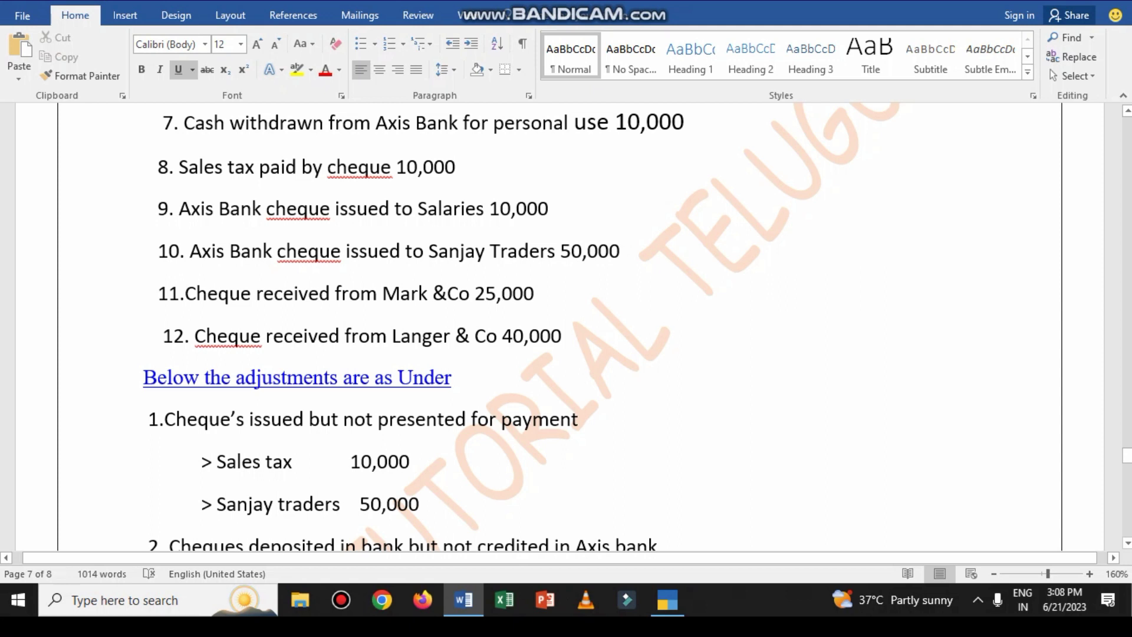
{"action": "key", "text": "alt+Tab"}
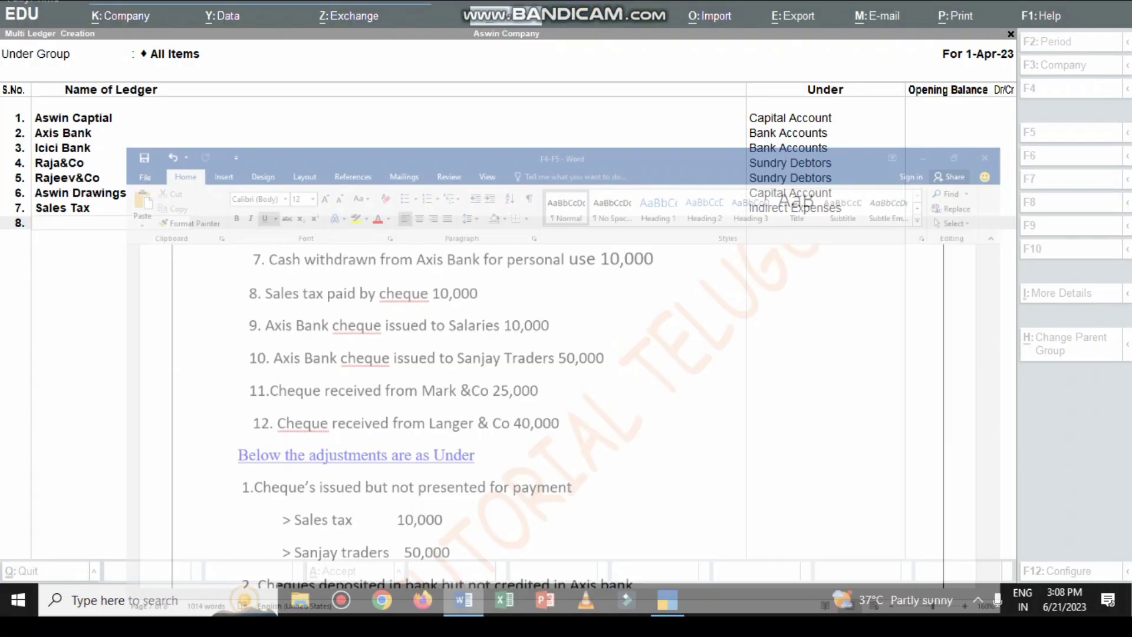
{"action": "type", "text": "Sales"}
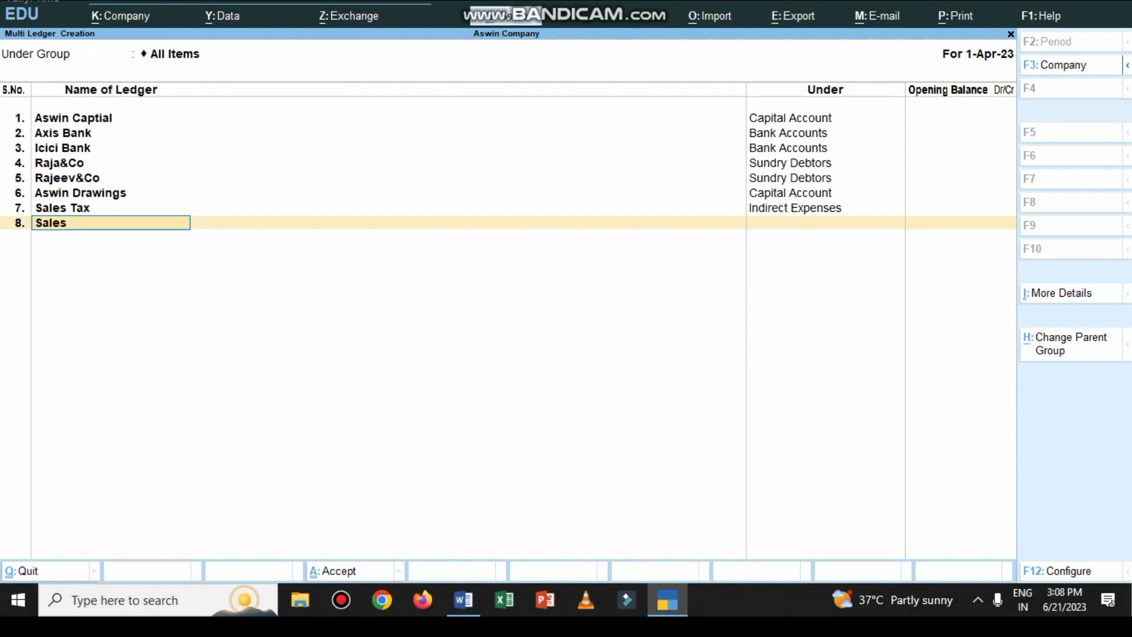
{"action": "key", "text": "BackSpace"}
{"action": "key", "text": "BackSpace"}
{"action": "type", "text": "aries"}
{"action": "key", "text": "Return"}
{"action": "type", "text": "I"}
{"action": "key", "text": "Up"}
{"action": "key", "text": "Up"}
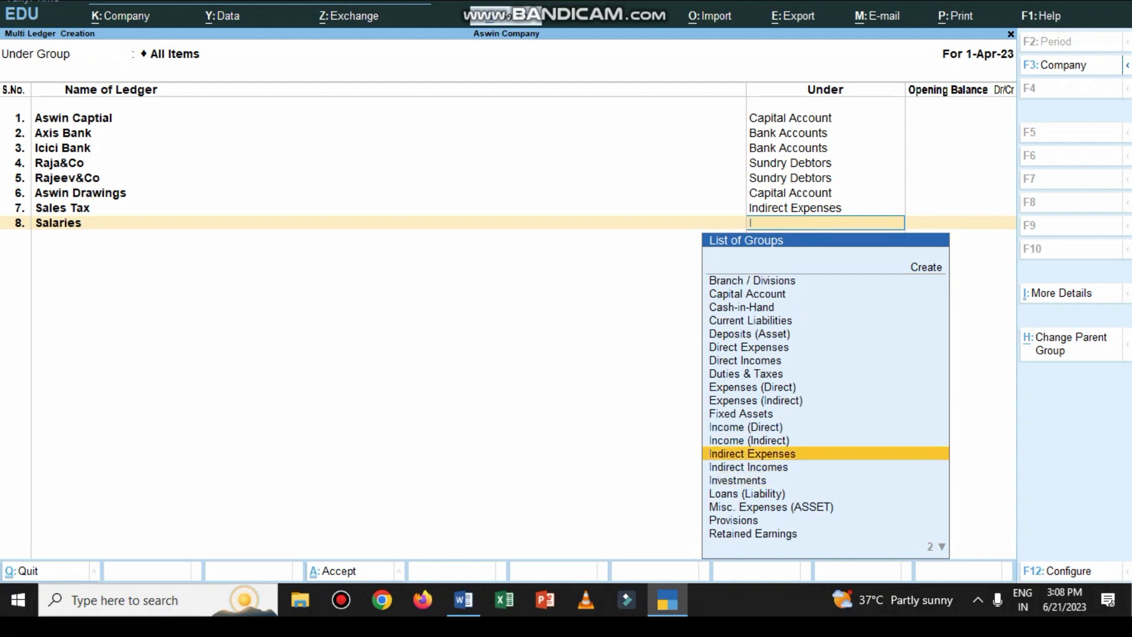
{"action": "key", "text": "Return"}
{"action": "key", "text": "Return"}
Step: Add a Sanjay Traders ledger under Sundry Creditors with no opening balance
{"action": "type", "text": "Sales"}
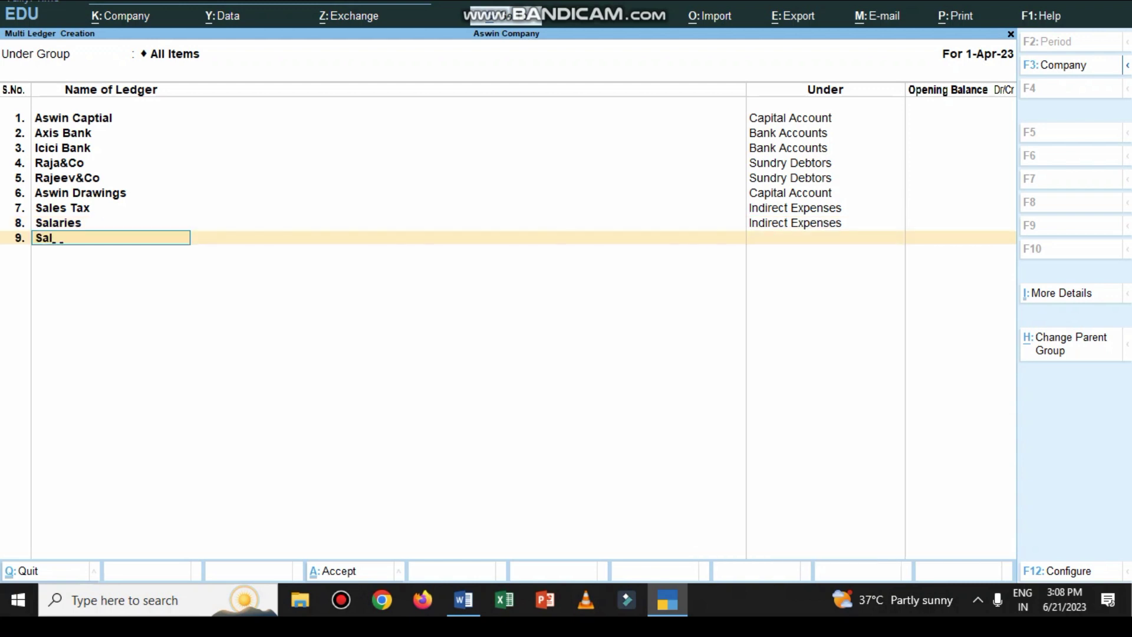
{"action": "key", "text": "BackSpace"}
{"action": "key", "text": "BackSpace"}
{"action": "key", "text": "BackSpace"}
{"action": "key", "text": "BackSpace"}
{"action": "type", "text": "anjay Traders"}
{"action": "key", "text": "Return"}
{"action": "type", "text": "Su"}
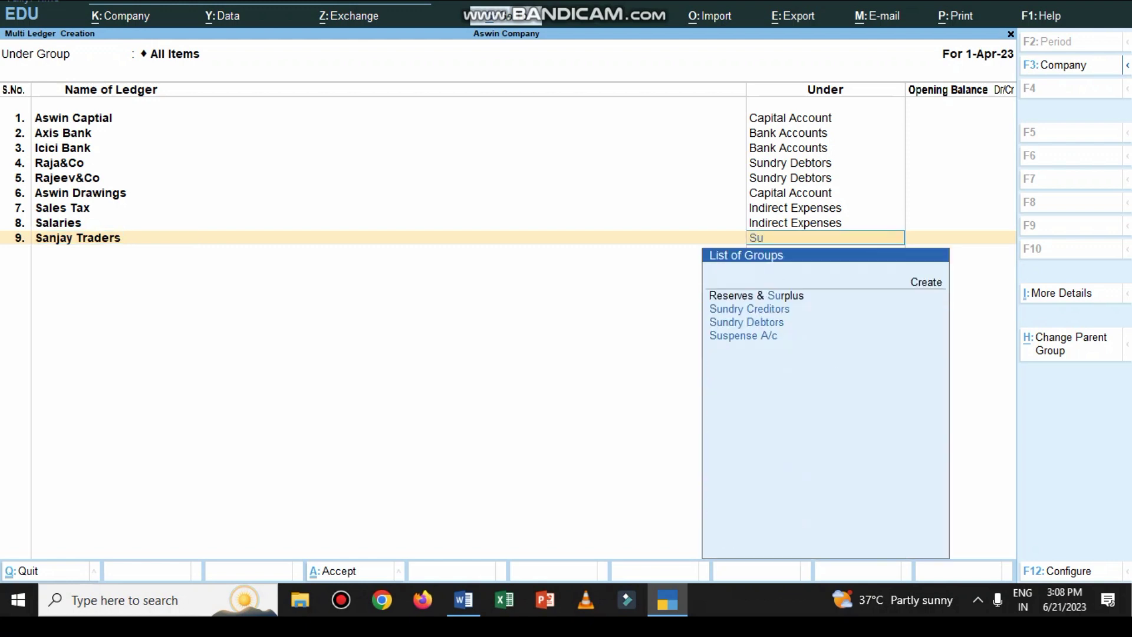
{"action": "key", "text": "Down"}
{"action": "key", "text": "Return"}
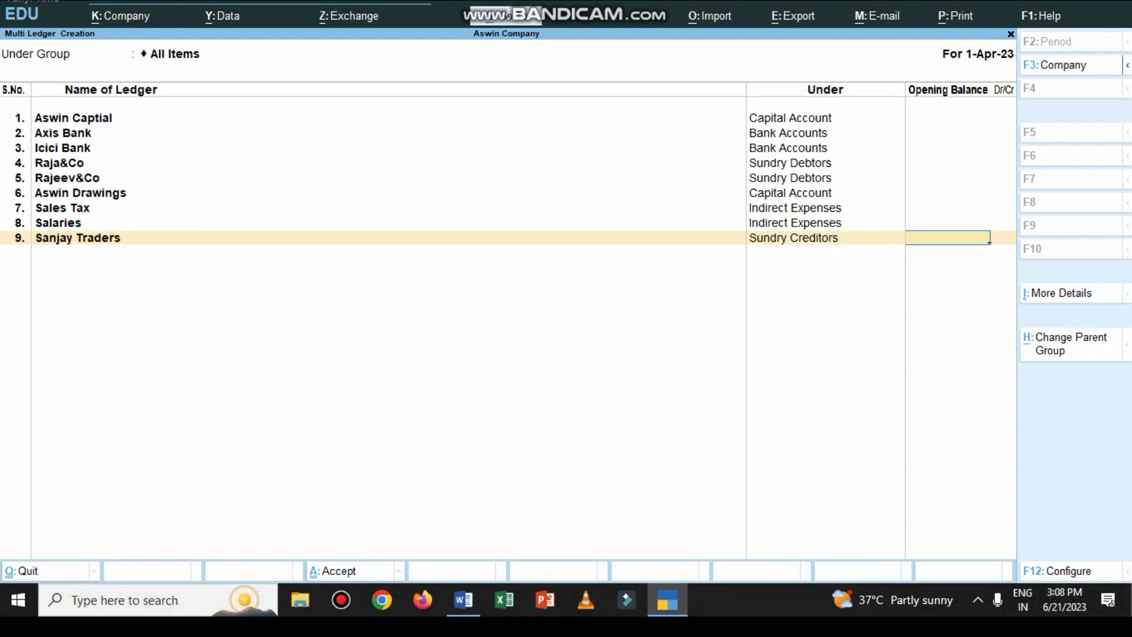
{"action": "key", "text": "Return"}
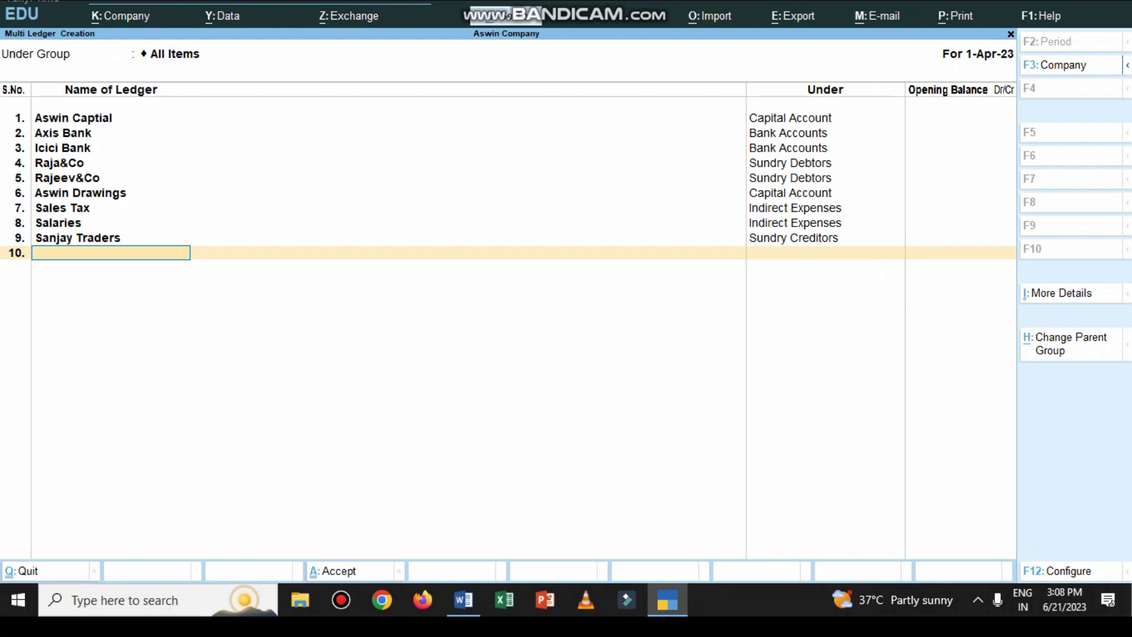
Step: Check the remaining cheque receipts in Word and add a Mark&Co ledger under Sundry Debtors
{"action": "left_click", "coordinate": [463, 600]}
{"action": "scroll", "coordinate": [520, 327], "scroll_direction": "down", "scroll_amount": 1}
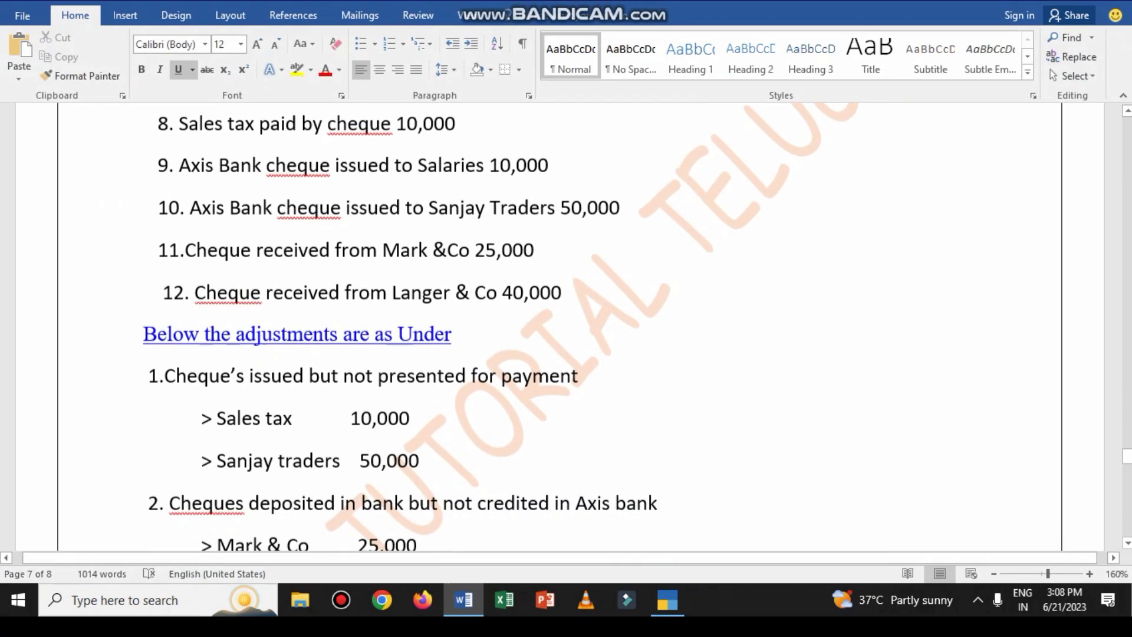
{"action": "scroll", "coordinate": [519, 327], "scroll_direction": "down", "scroll_amount": 1}
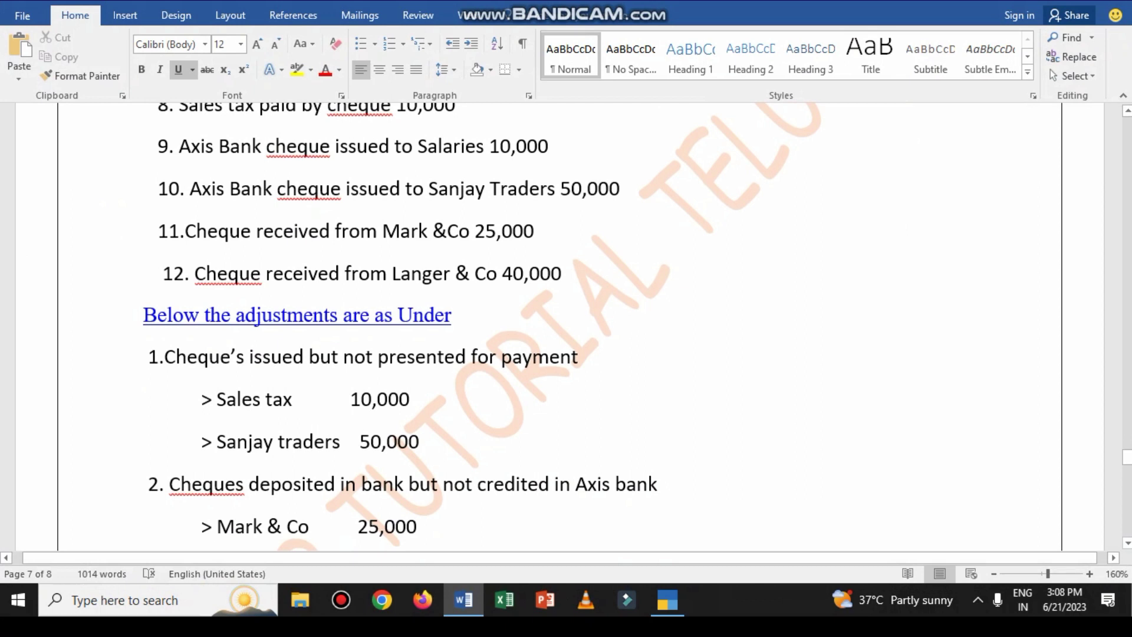
{"action": "left_click", "coordinate": [464, 600]}
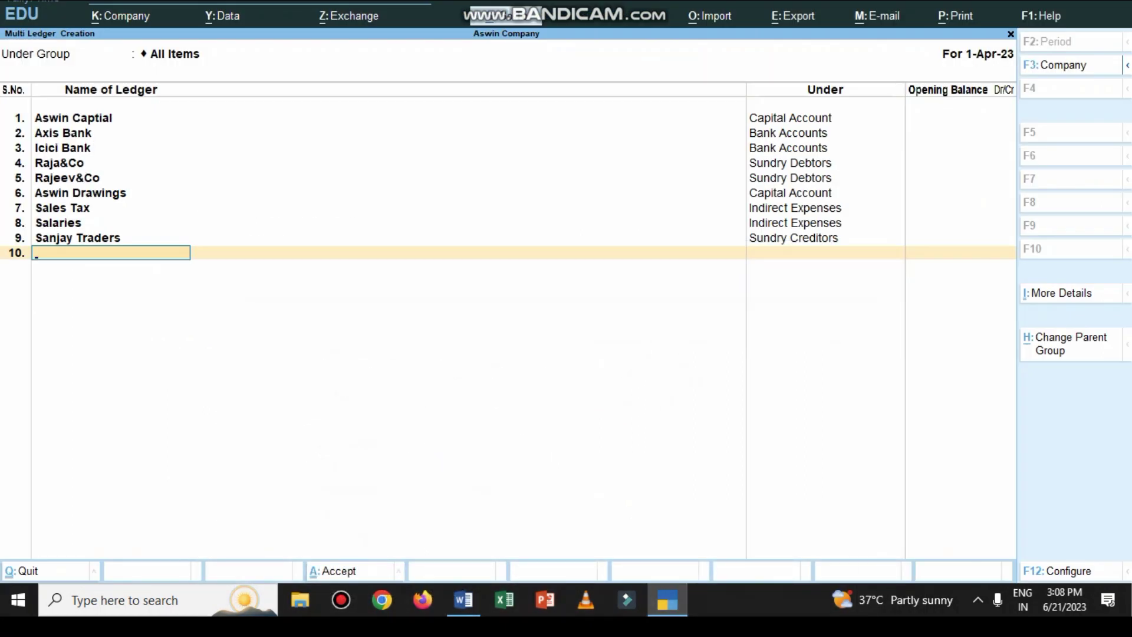
{"action": "type", "text": "Mark&Co"}
{"action": "key", "text": "Return"}
{"action": "type", "text": "Su"}
{"action": "key", "text": "Down"}
{"action": "key", "text": "Down"}
{"action": "key", "text": "Return"}
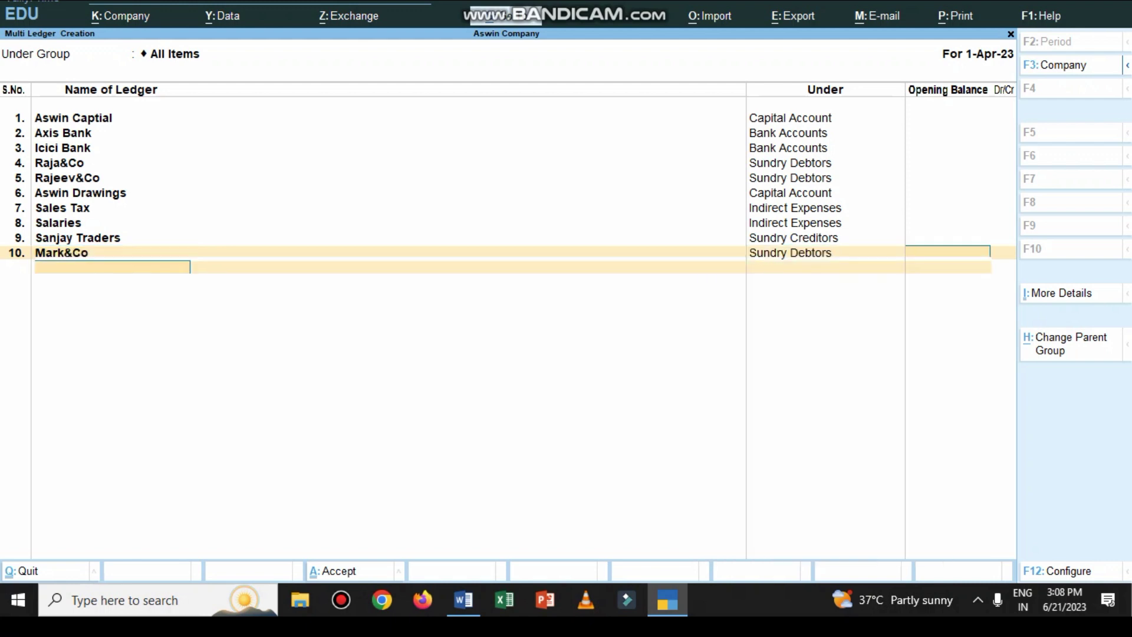
{"action": "key", "text": "Return"}
Step: Add a Langer&Co ledger under Sundry Debtors with no opening balance
{"action": "type", "text": "Lang"}
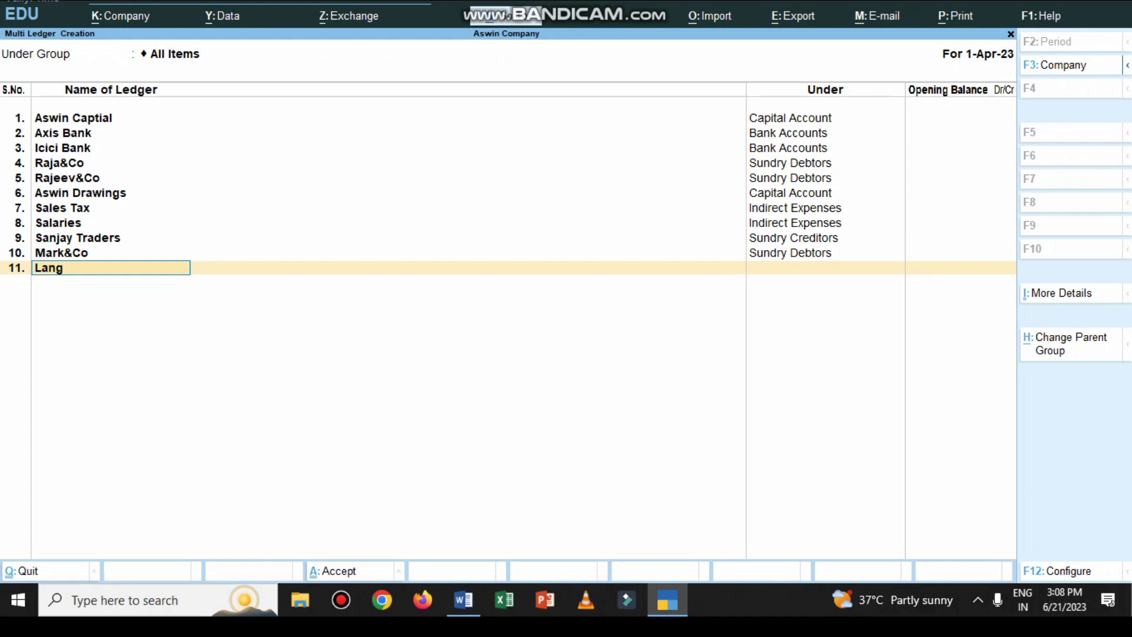
{"action": "type", "text": "er&Co"}
{"action": "key", "text": "Return"}
{"action": "type", "text": "Su"}
{"action": "key", "text": "Down"}
{"action": "key", "text": "Down"}
{"action": "key", "text": "Return"}
{"action": "key", "text": "Return"}
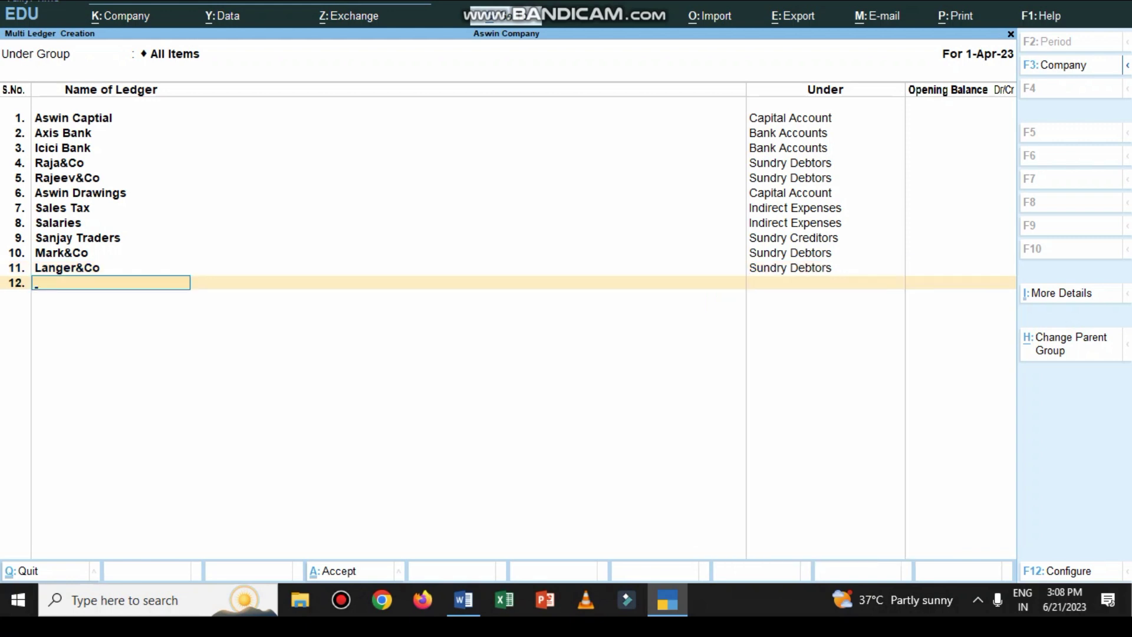
Step: Review the bank adjustments listed in Word and add a Bank Service Charges ledger under Indirect Expenses
{"action": "left_click", "coordinate": [464, 600]}
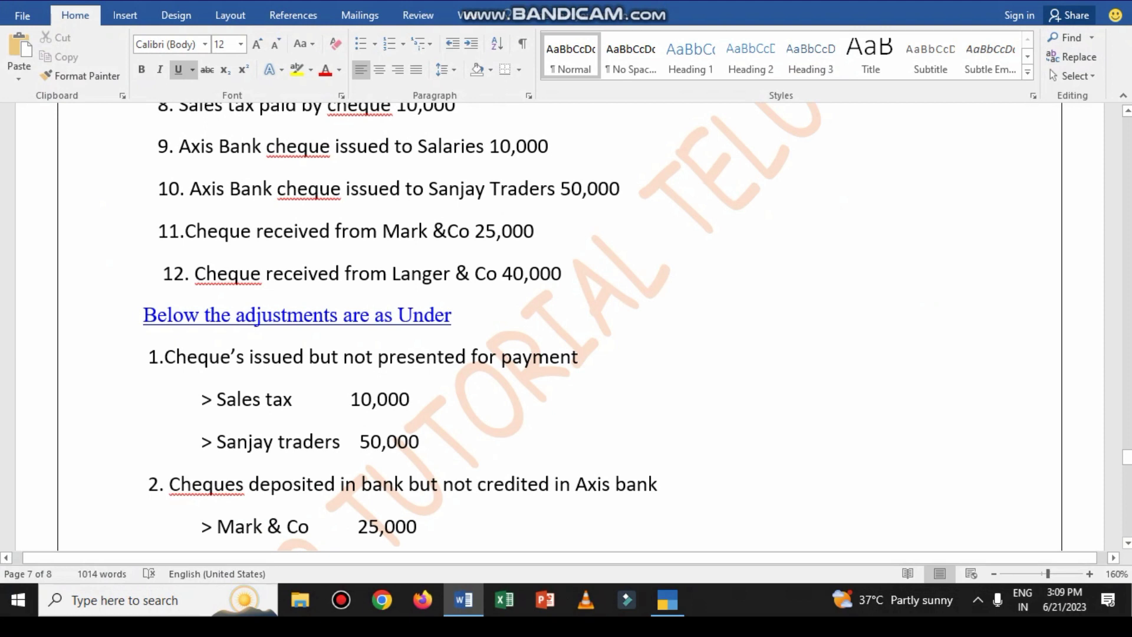
{"action": "scroll", "coordinate": [566, 328], "scroll_direction": "down", "scroll_amount": 1}
{"action": "scroll", "coordinate": [566, 327], "scroll_direction": "down", "scroll_amount": 2}
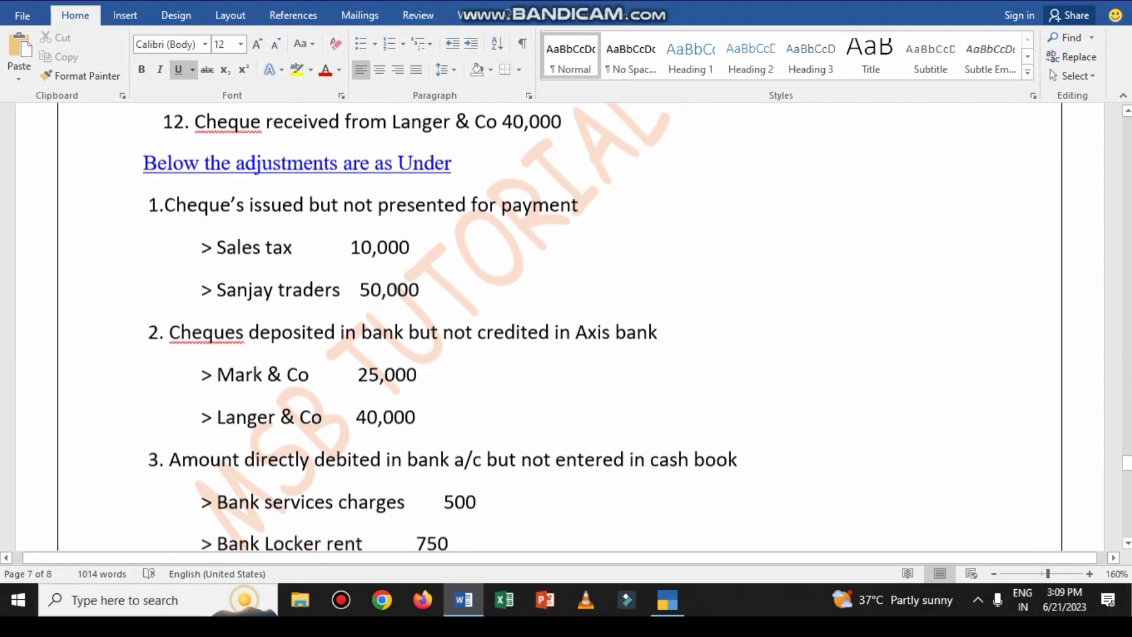
{"action": "scroll", "coordinate": [565, 327], "scroll_direction": "down", "scroll_amount": 2}
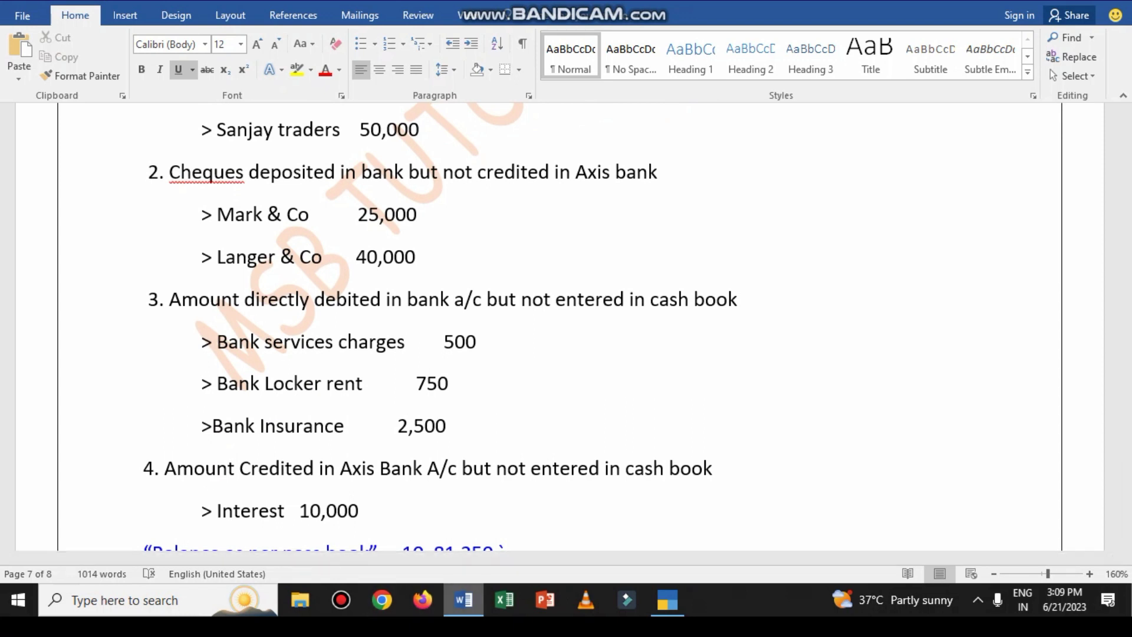
{"action": "key", "text": "alt+Tab"}
{"action": "type", "text": "Ba"}
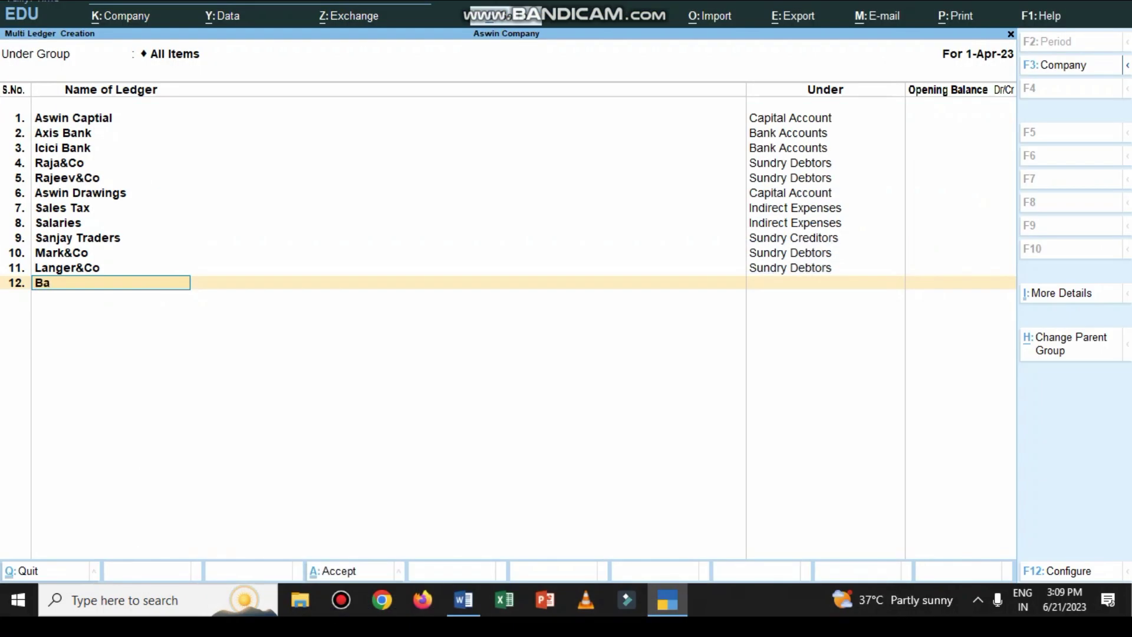
{"action": "type", "text": "nk Service Charg"}
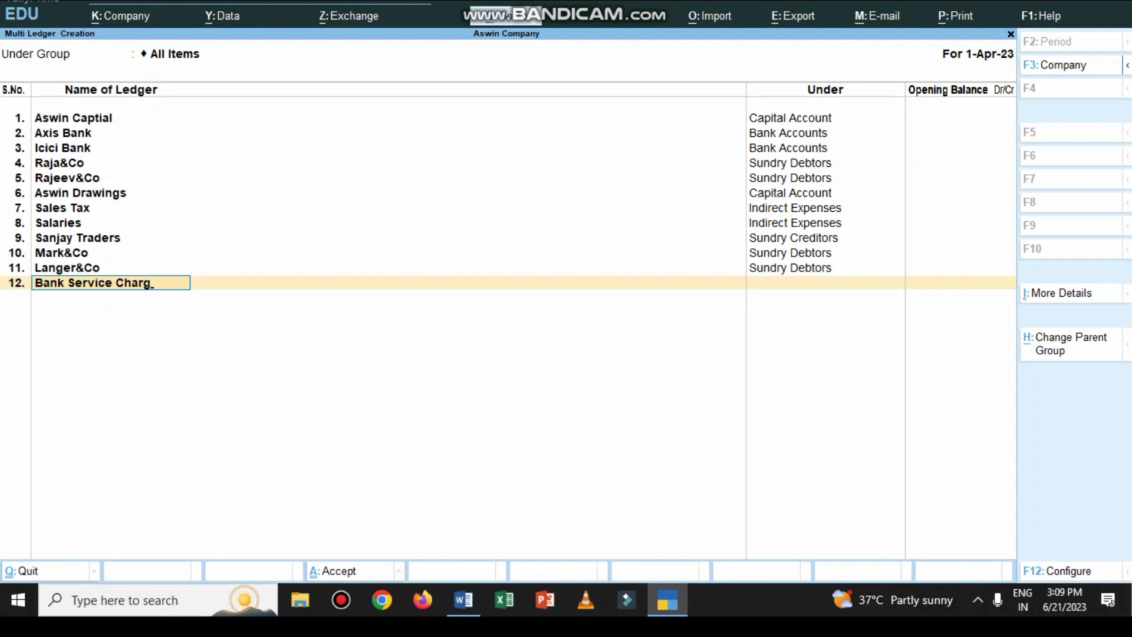
{"action": "type", "text": "es"}
{"action": "key", "text": "Return"}
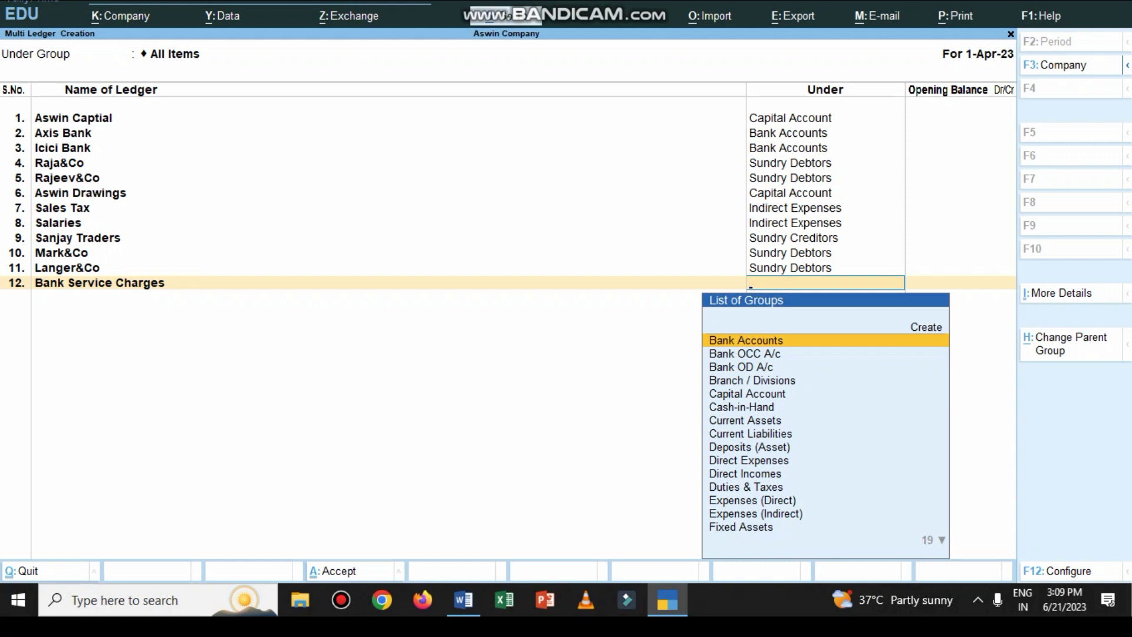
{"action": "key", "text": "Down"}
{"action": "key", "text": "Down"}
{"action": "key", "text": "Down"}
{"action": "key", "text": "Down"}
{"action": "key", "text": "Down"}
{"action": "key", "text": "Down"}
{"action": "key", "text": "Down"}
{"action": "key", "text": "Down"}
{"action": "key", "text": "Down"}
{"action": "key", "text": "Down"}
{"action": "key", "text": "Down"}
{"action": "key", "text": "Down"}
{"action": "key", "text": "Down"}
{"action": "key", "text": "Down"}
{"action": "key", "text": "Down"}
{"action": "key", "text": "Down"}
{"action": "key", "text": "Down"}
{"action": "key", "text": "Down"}
{"action": "key", "text": "Down"}
{"action": "key", "text": "Up"}
{"action": "key", "text": "Return"}
{"action": "key", "text": "BackSpace"}
{"action": "key", "text": "Up"}
{"action": "key", "text": "Return"}
{"action": "key", "text": "Return"}
Step: Add a Bank Locker Rent ledger under Indirect Expenses with no opening balance
{"action": "type", "text": "Bank Lo"}
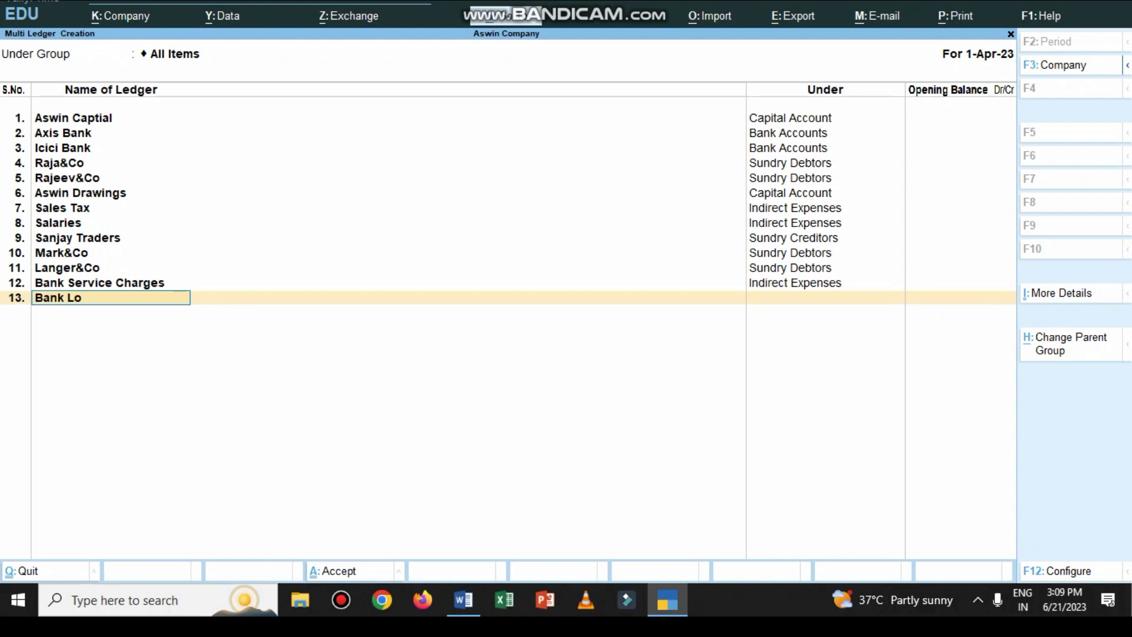
{"action": "type", "text": "cker Rent"}
{"action": "key", "text": "Return"}
{"action": "key", "text": "Down"}
{"action": "key", "text": "Up"}
{"action": "key", "text": "Up"}
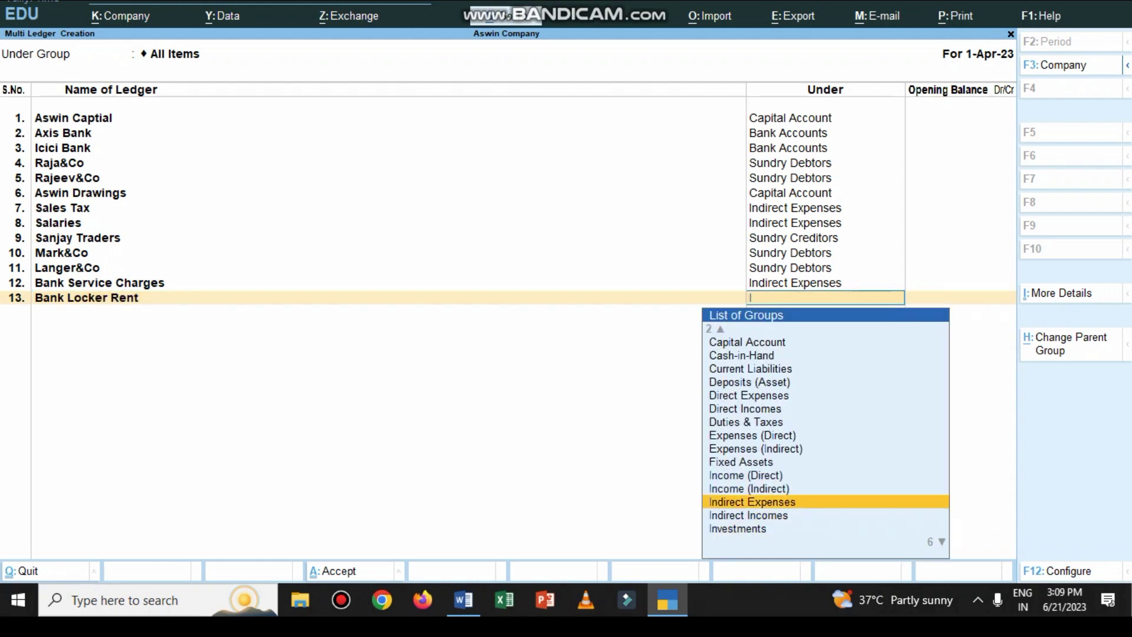
{"action": "key", "text": "Return"}
{"action": "key", "text": "Return"}
Step: Add a Bank Insurance ledger under Indirect Expenses with no opening balance
{"action": "type", "text": "Bank"}
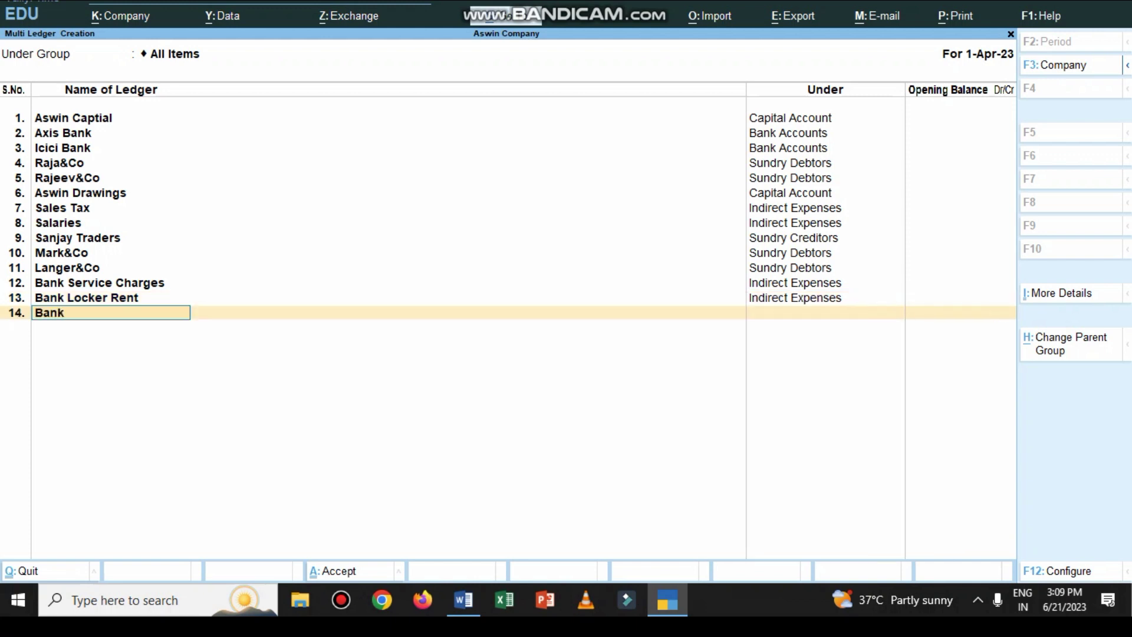
{"action": "type", "text": " Insurance"}
{"action": "key", "text": "Return"}
{"action": "key", "text": "Page_Down"}
{"action": "key", "text": "Up"}
{"action": "key", "text": "Up"}
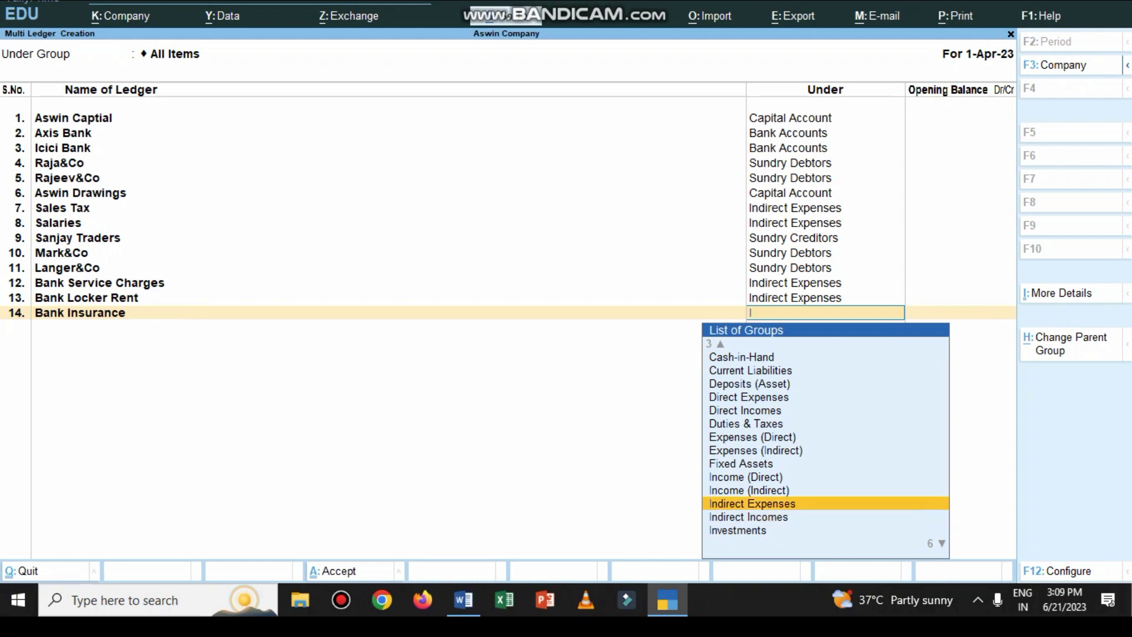
{"action": "key", "text": "Return"}
{"action": "key", "text": "Return"}
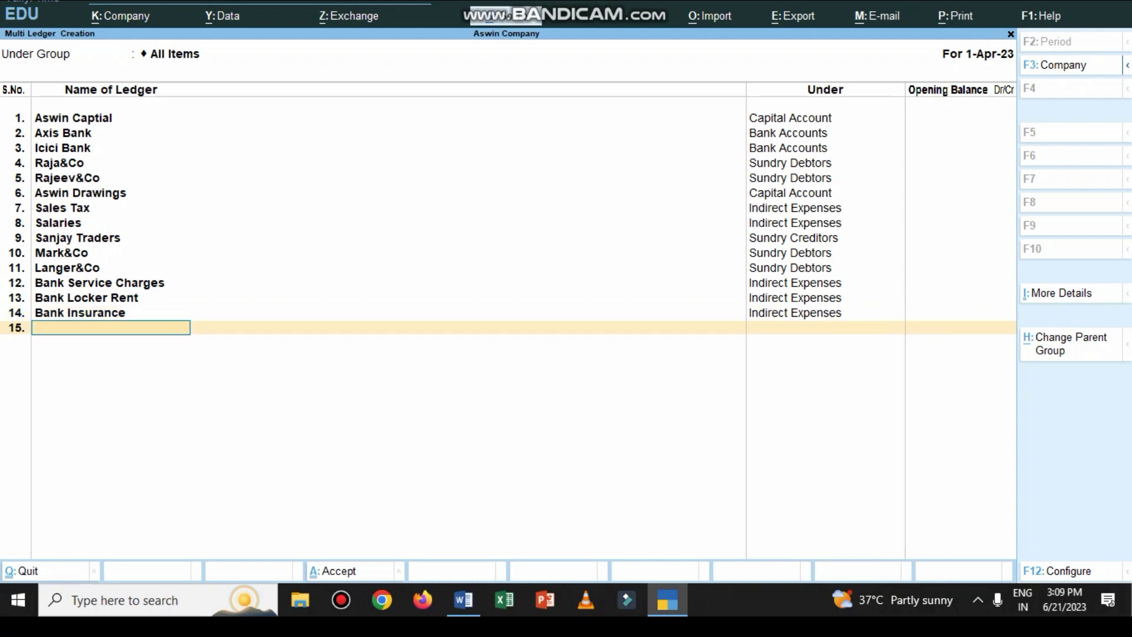
Step: Check the amount credited by the bank in Word and add an Interest ledger under Indirect Incomes
{"action": "left_click", "coordinate": [463, 600]}
{"action": "scroll", "coordinate": [566, 325], "scroll_direction": "down", "scroll_amount": 3}
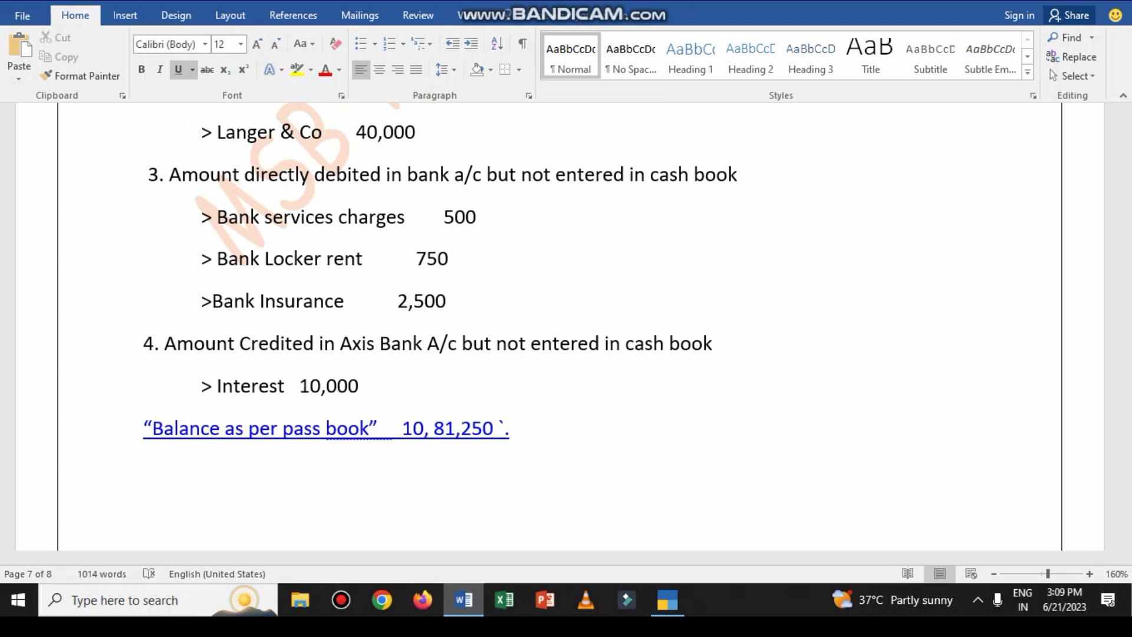
{"action": "key", "text": "alt+Tab"}
{"action": "type", "text": "Interest"}
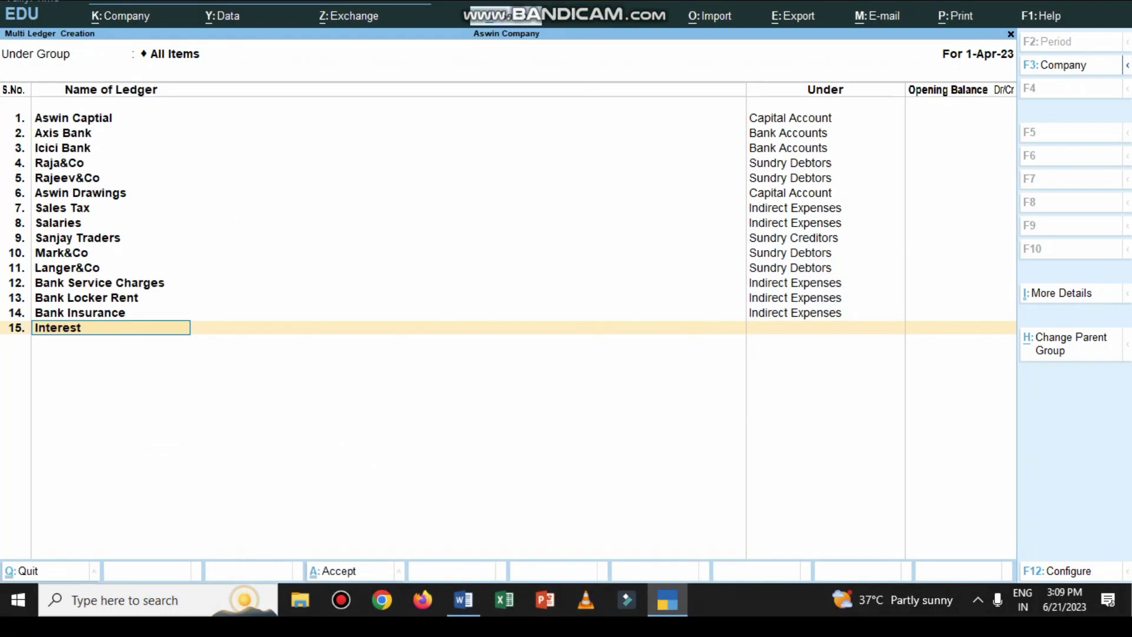
{"action": "key", "text": "Return"}
{"action": "type", "text": "I"}
{"action": "key", "text": "Up"}
{"action": "key", "text": "Return"}
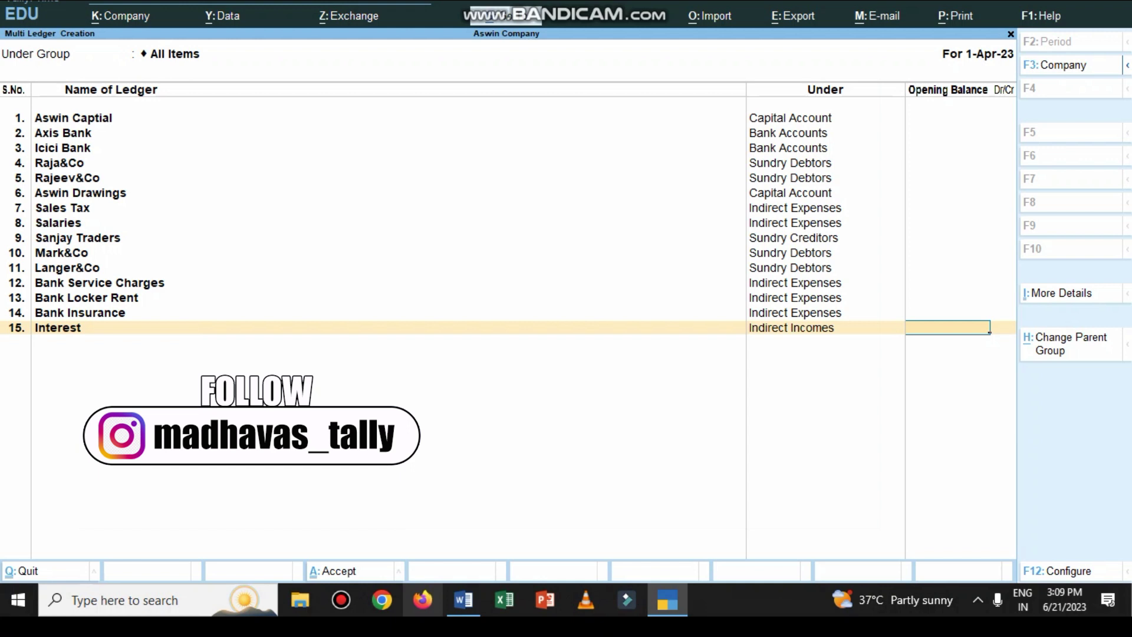
Step: Save all the ledgers, leaving Interest without an opening balance, and return to the Gateway of Tally
{"action": "key", "text": "alt+Tab"}
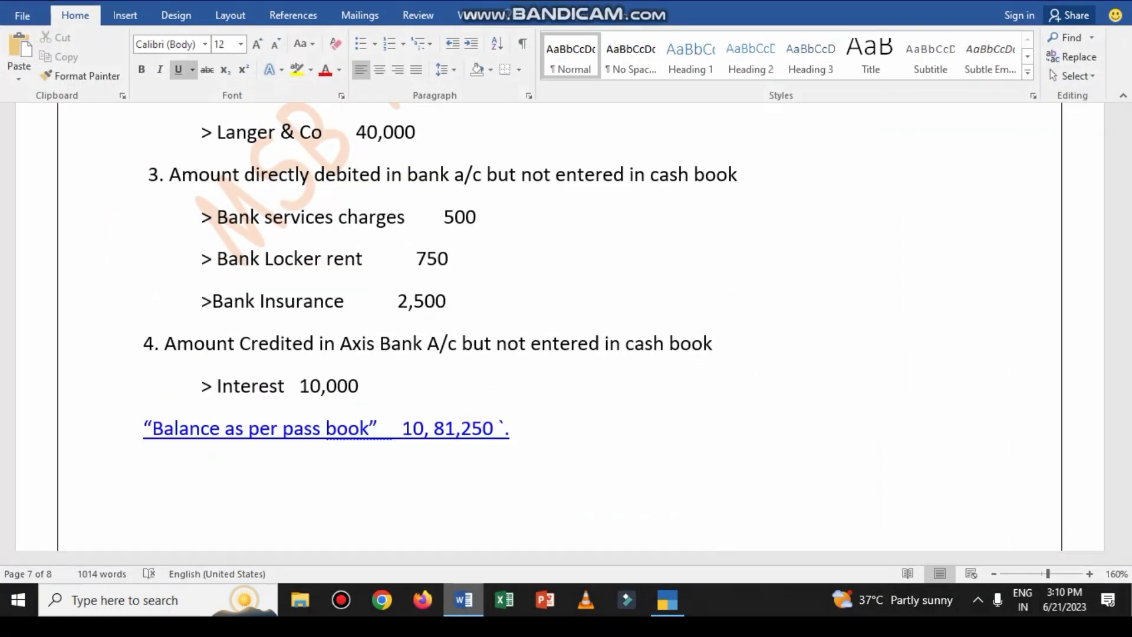
{"action": "key", "text": "alt+Tab"}
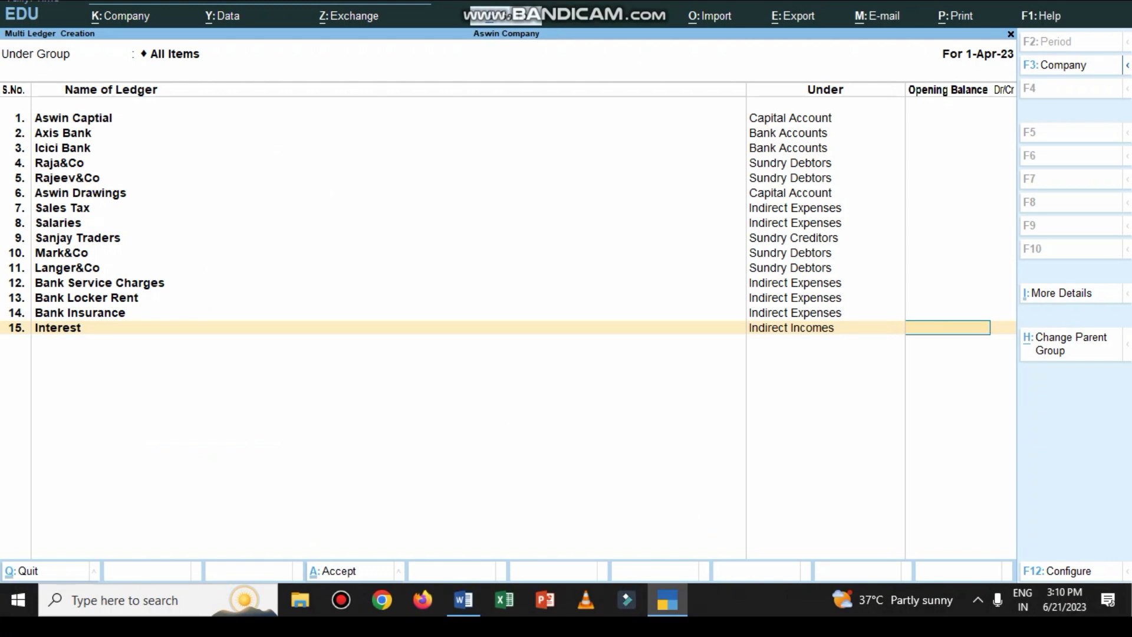
{"action": "key", "text": "Return"}
{"action": "key", "text": "Return"}
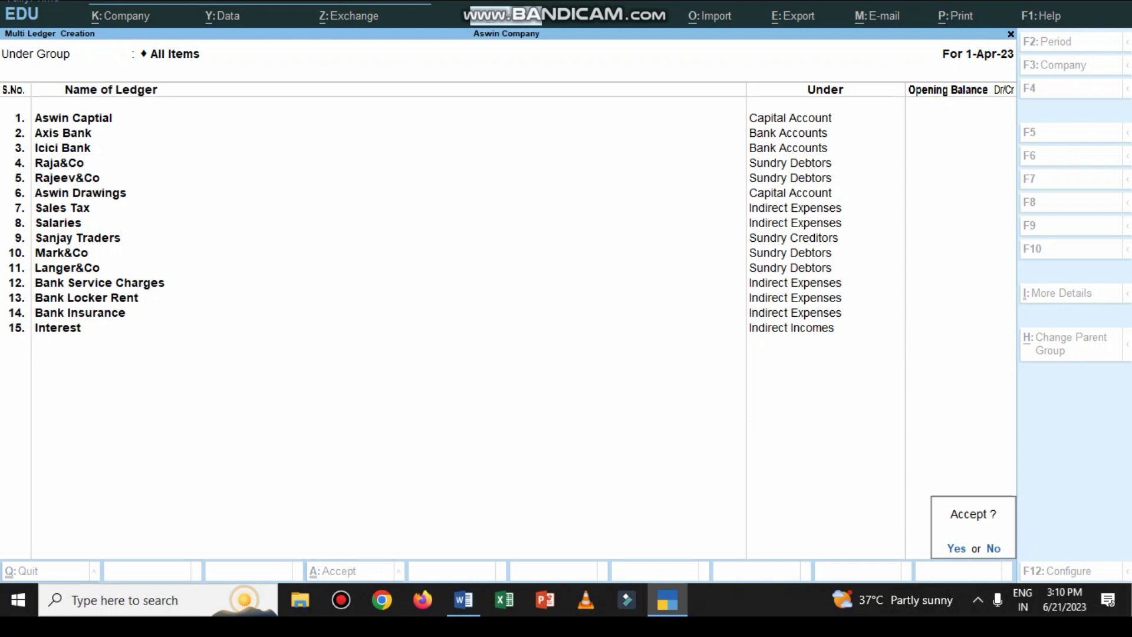
{"action": "key", "text": "y"}
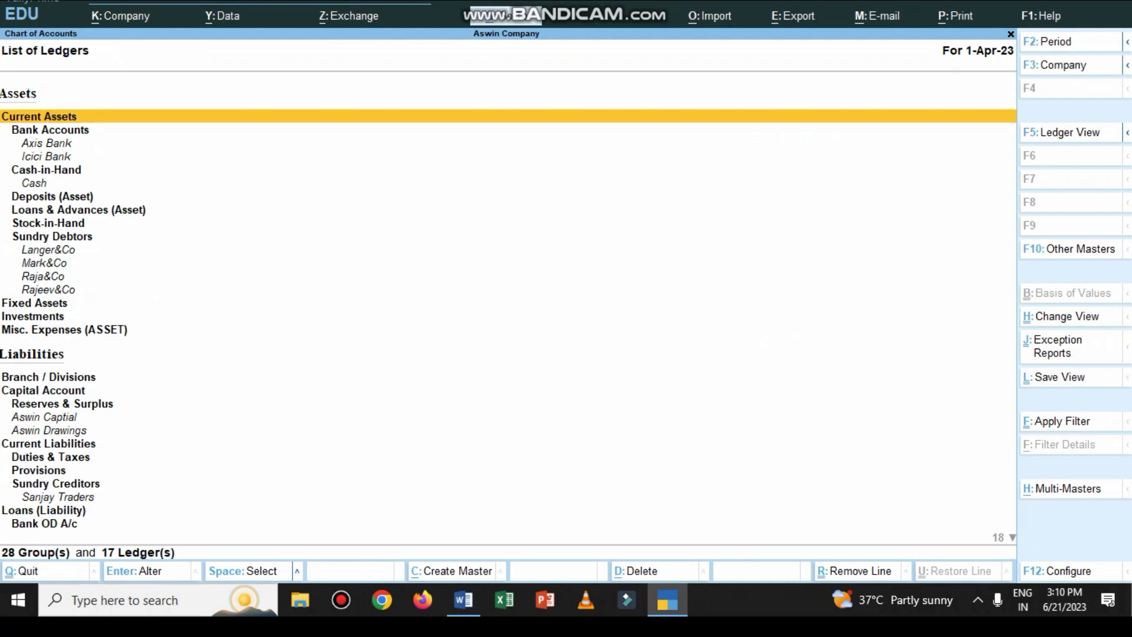
{"action": "key", "text": "Escape"}
{"action": "key", "text": "Escape"}
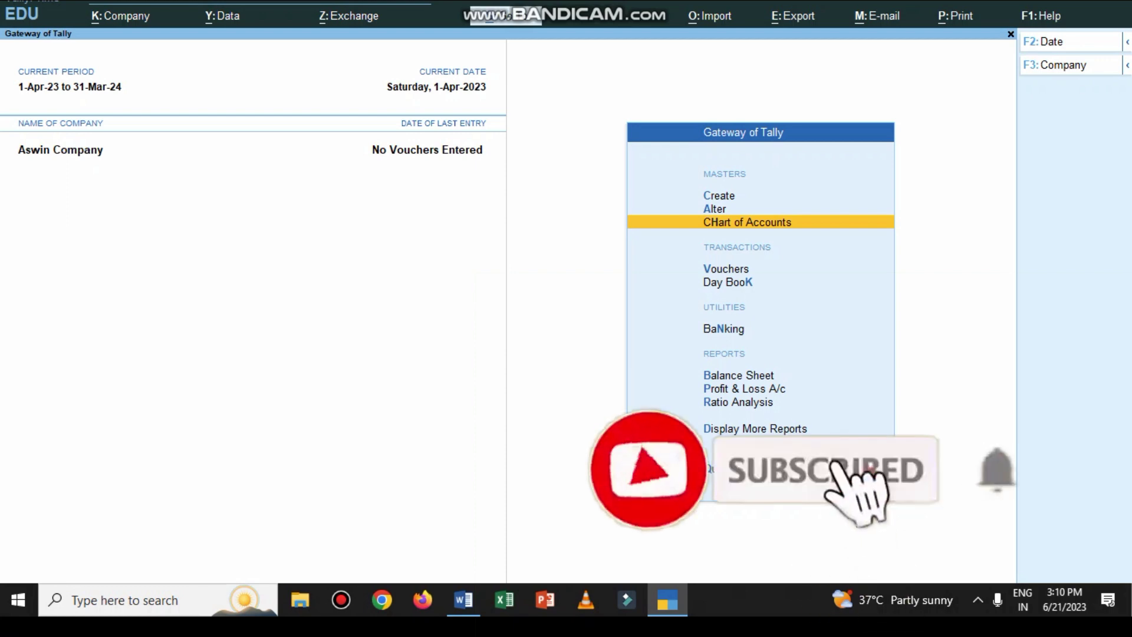
Step: Read the first transaction in Word and start a receipt voucher crediting the owner's capital ledger with 10,00,000
{"action": "key", "text": "Down"}
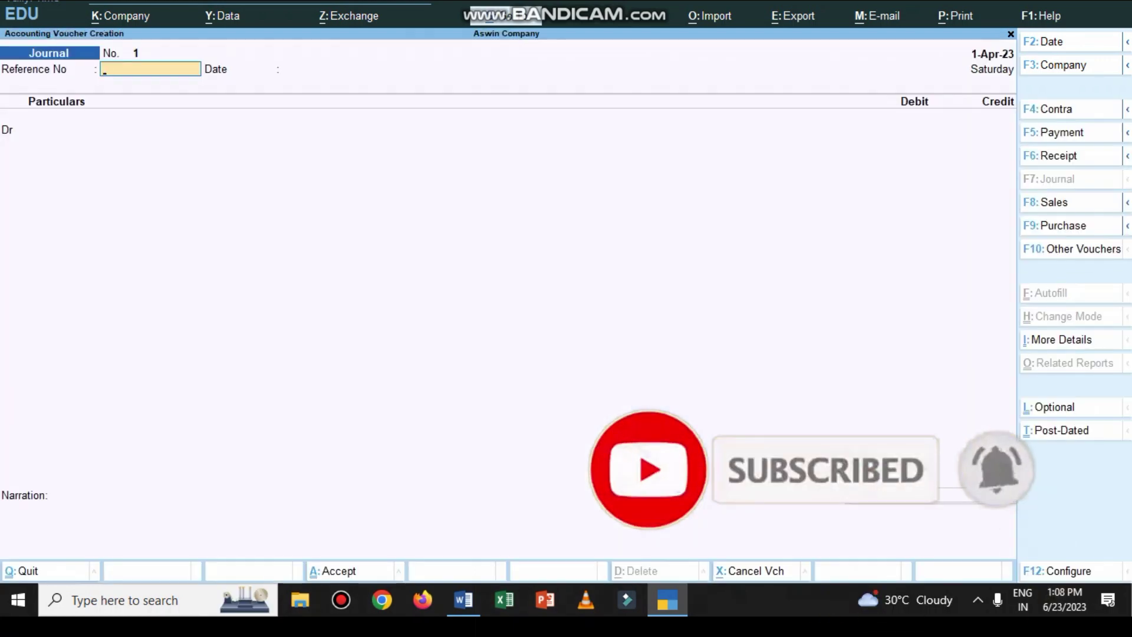
{"action": "key", "text": "alt+Tab"}
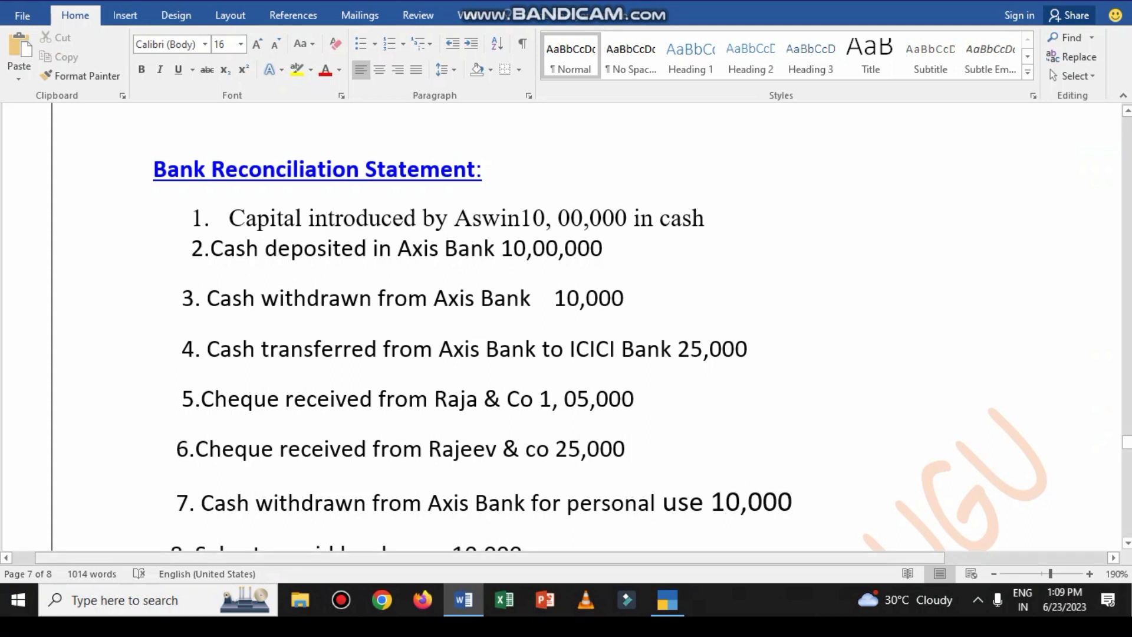
{"action": "left_click", "coordinate": [667, 600]}
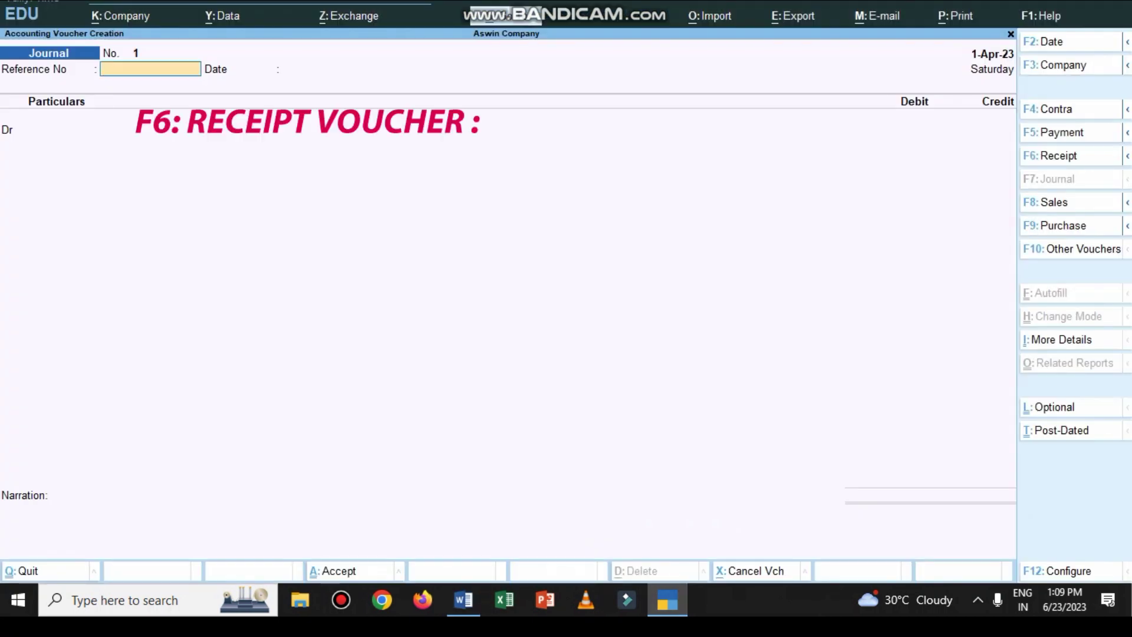
{"action": "key", "text": "F6"}
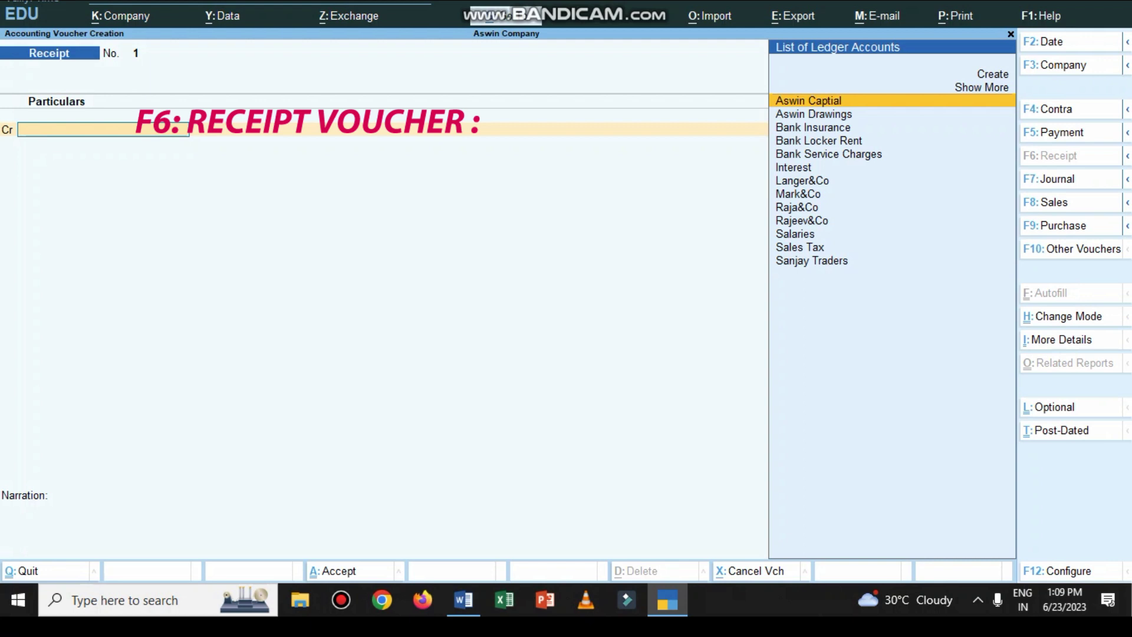
{"action": "key", "text": "Return"}
{"action": "type", "text": "100"}
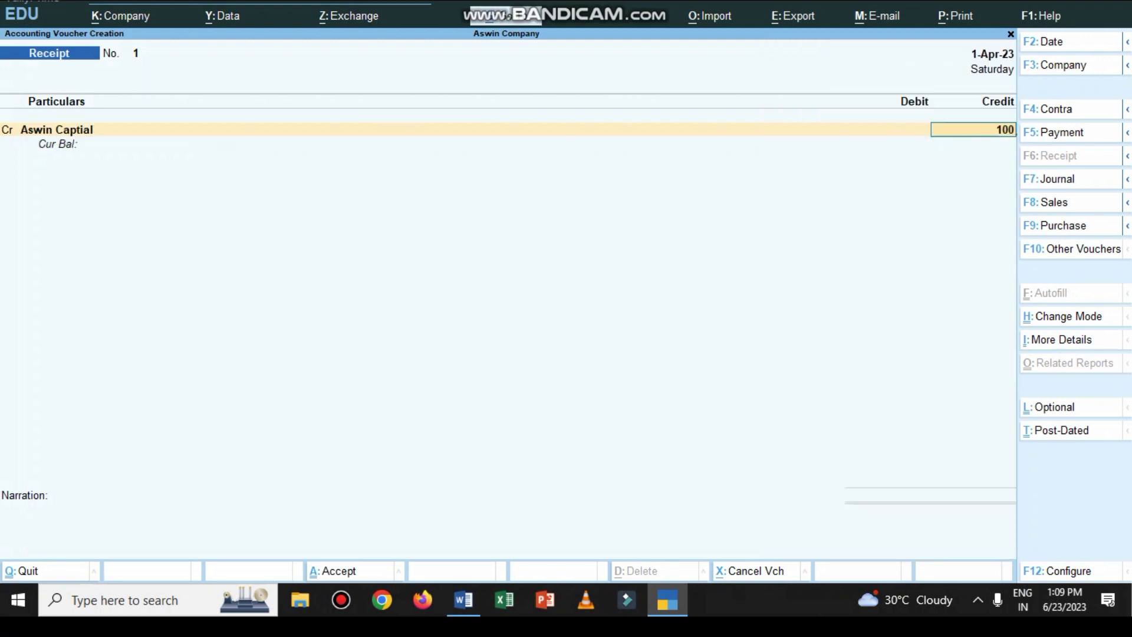
{"action": "type", "text": "0000"}
{"action": "key", "text": "Return"}
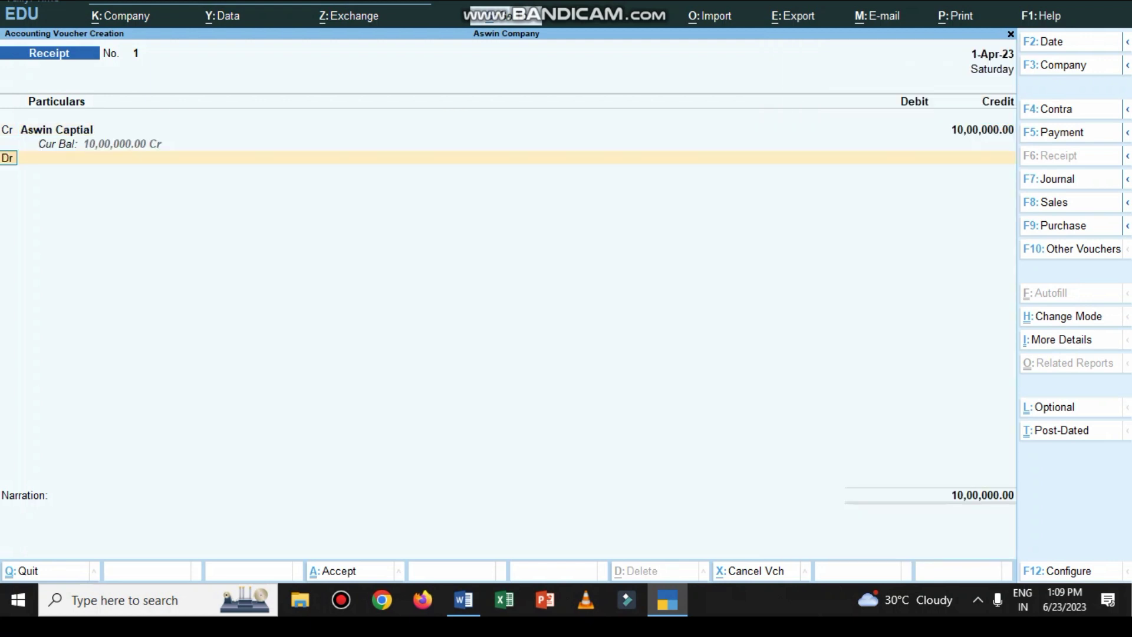
Step: Debit Cash for the full amount, enter the narration "being captia lreceived" and save the receipt voucher
{"action": "type", "text": "Ca"}
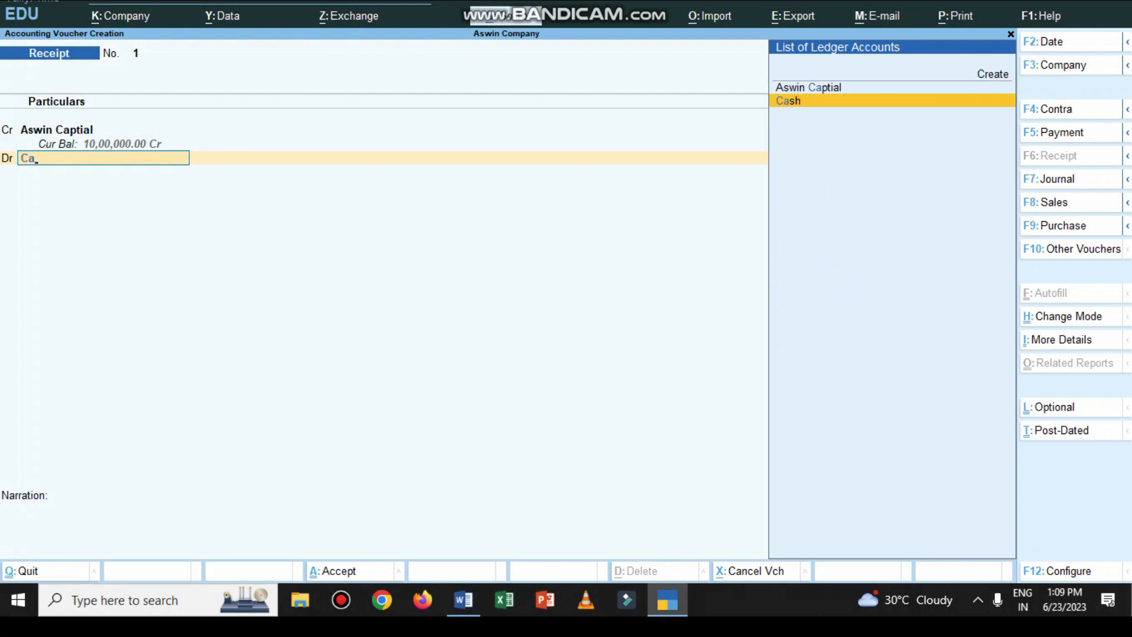
{"action": "key", "text": "Return"}
{"action": "key", "text": "Return"}
{"action": "type", "text": "bei"}
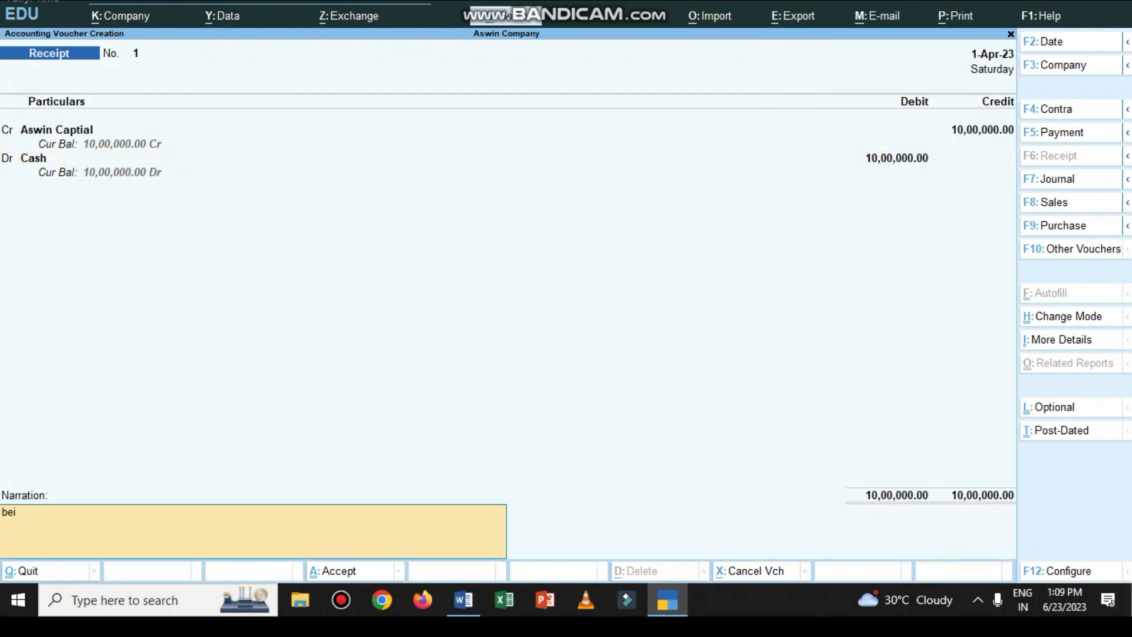
{"action": "type", "text": "ng captia lreceived"}
{"action": "key", "text": "Return"}
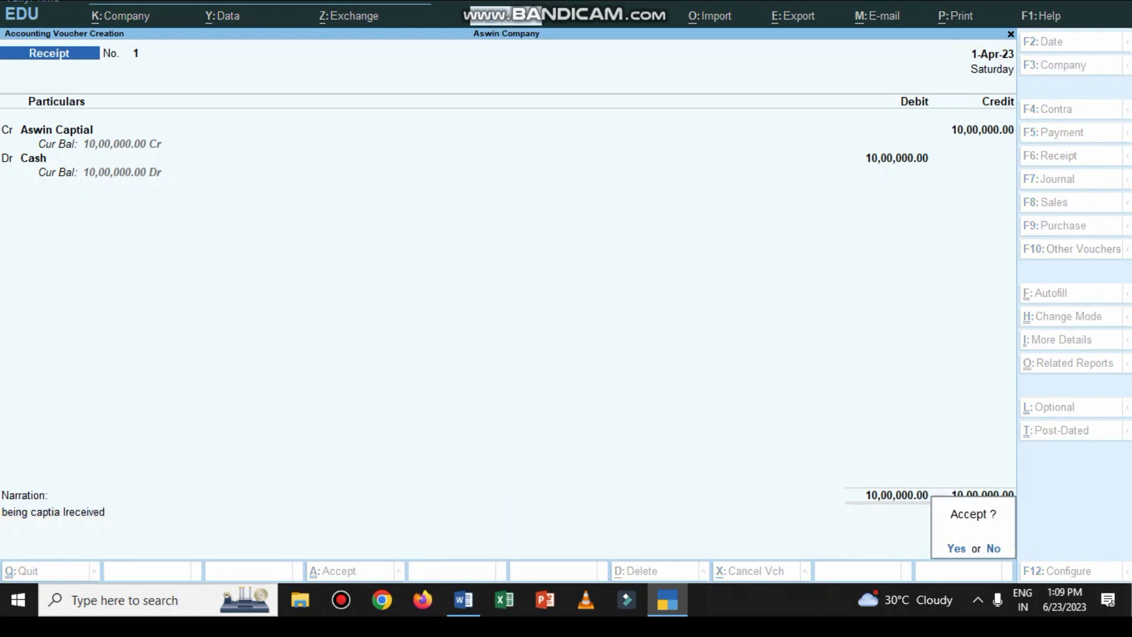
{"action": "key", "text": "Return"}
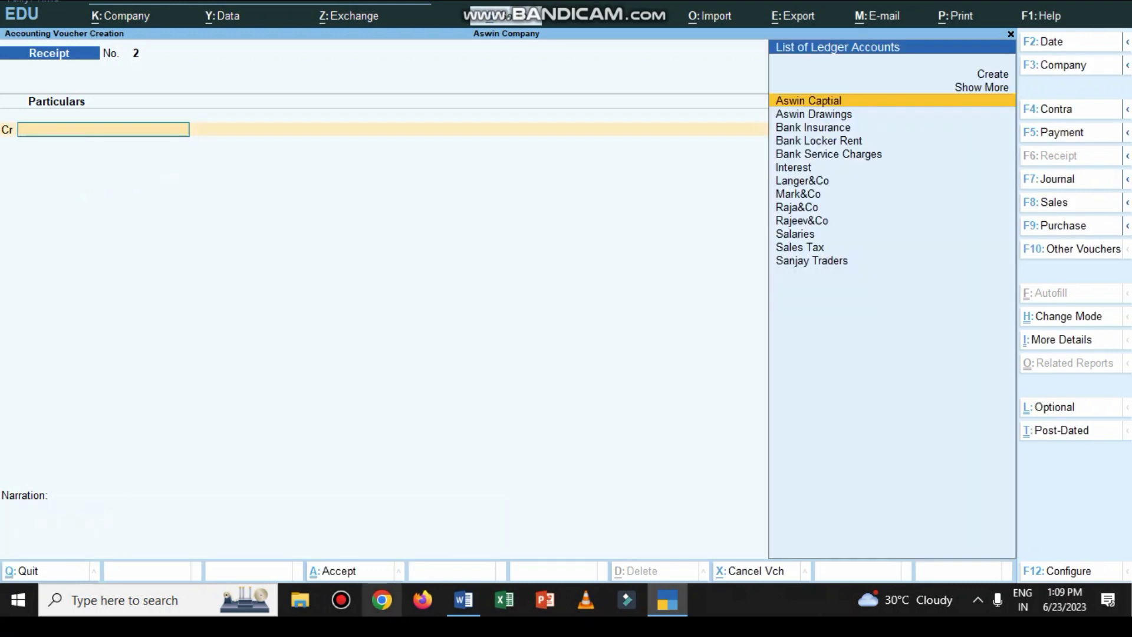
Step: Check the cash deposit in Word and enter a contra voucher crediting Cash and debiting Axis Bank with 10,00,000
{"action": "left_click", "coordinate": [464, 599]}
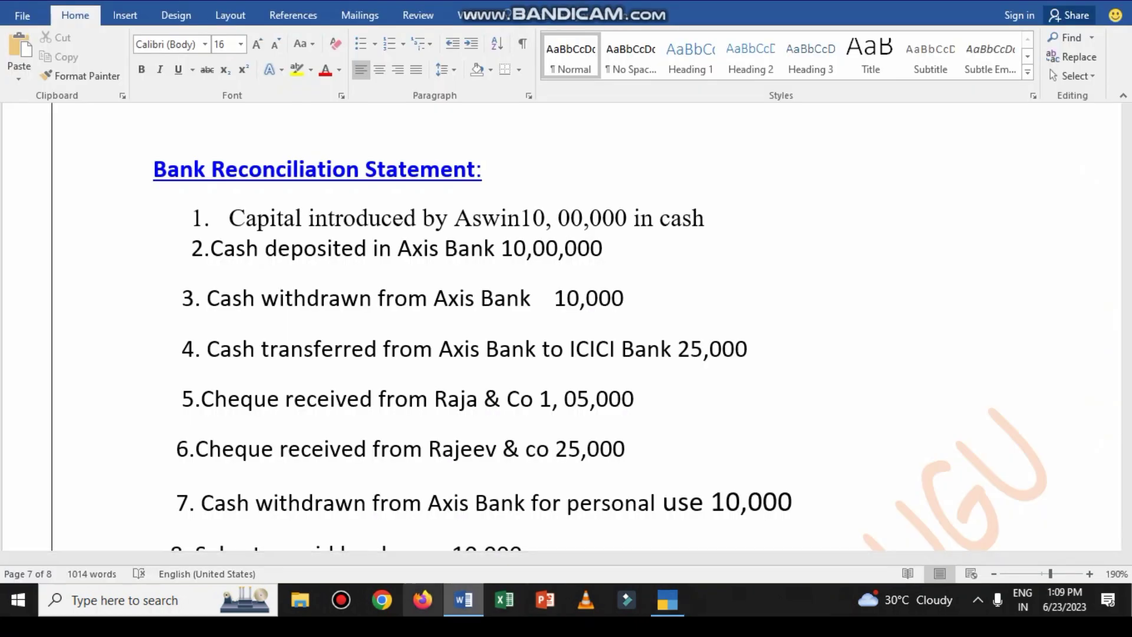
{"action": "left_click", "coordinate": [667, 599]}
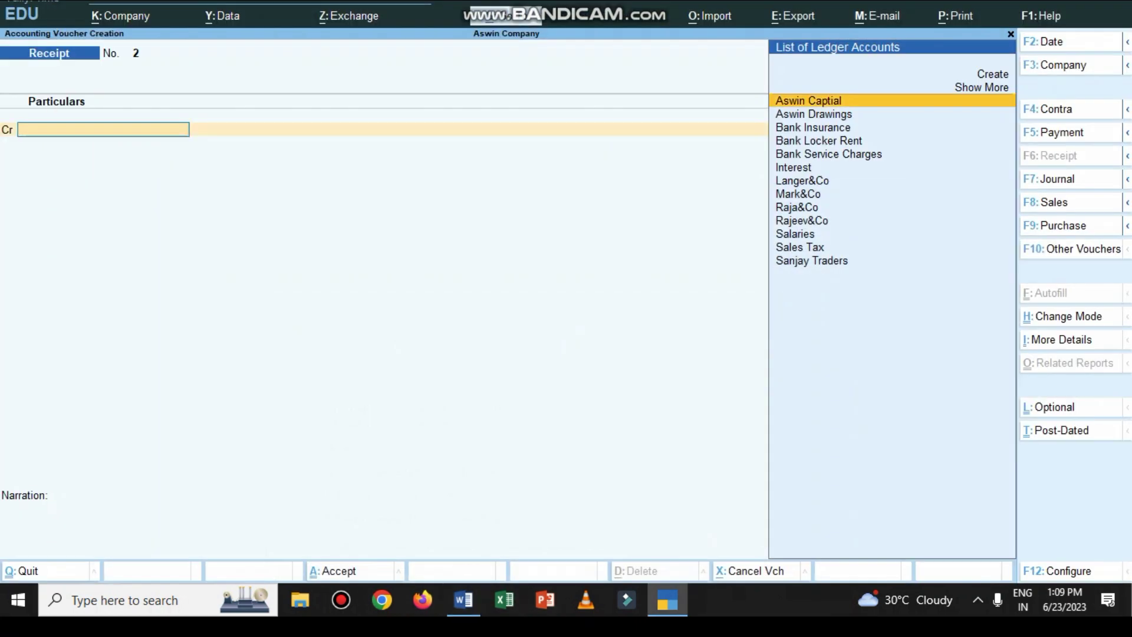
{"action": "key", "text": "F4"}
{"action": "key", "text": "Down"}
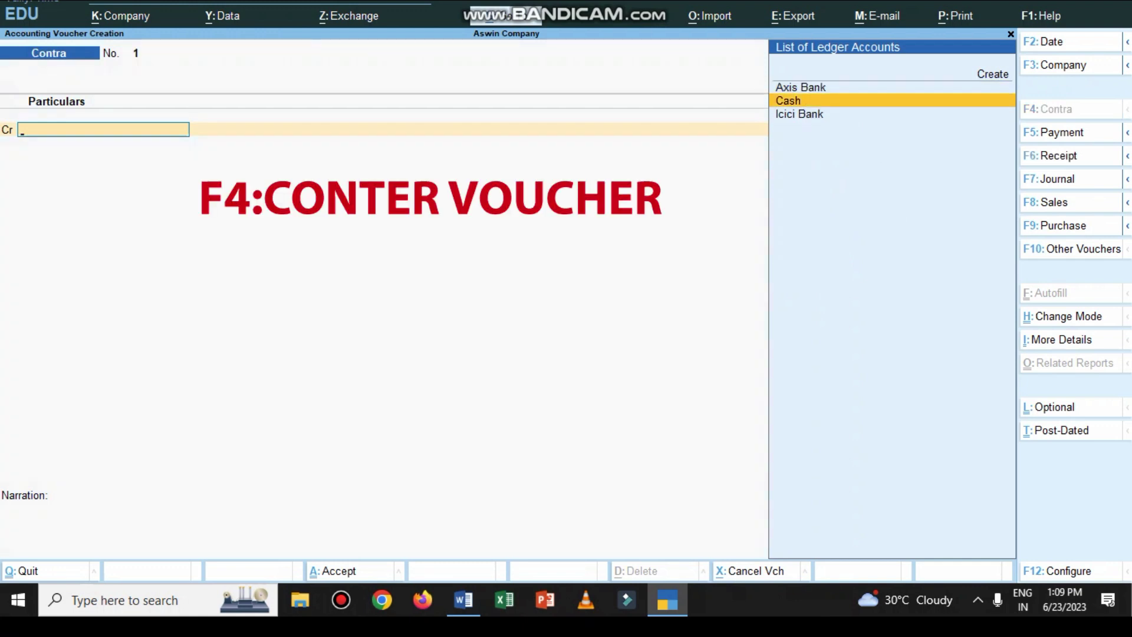
{"action": "key", "text": "Return"}
{"action": "type", "text": "1"}
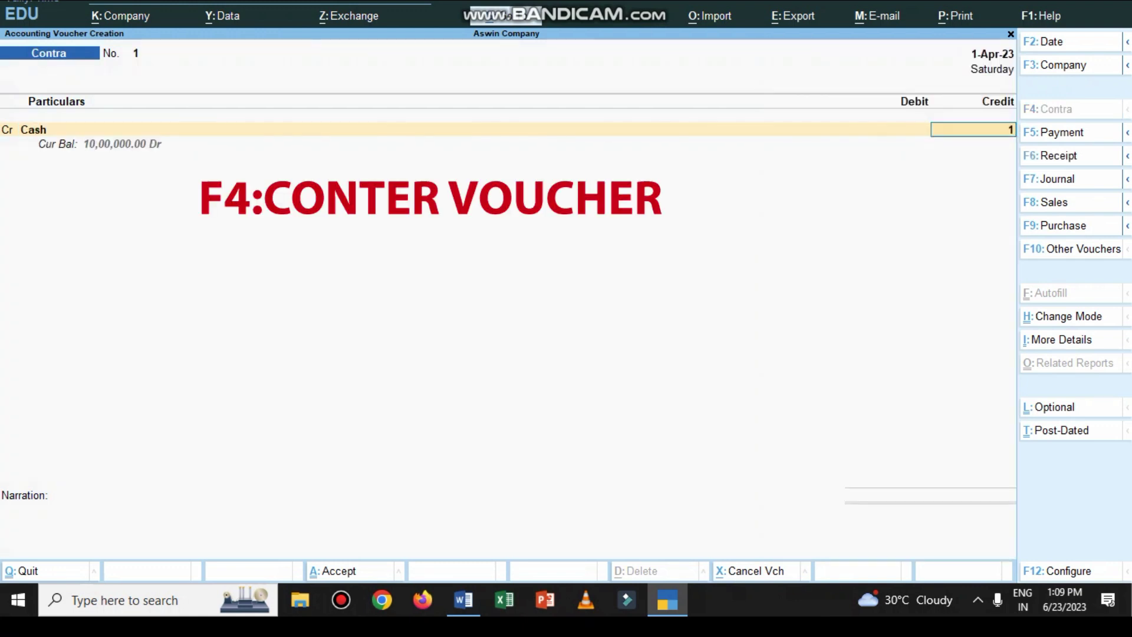
{"action": "type", "text": "000000"}
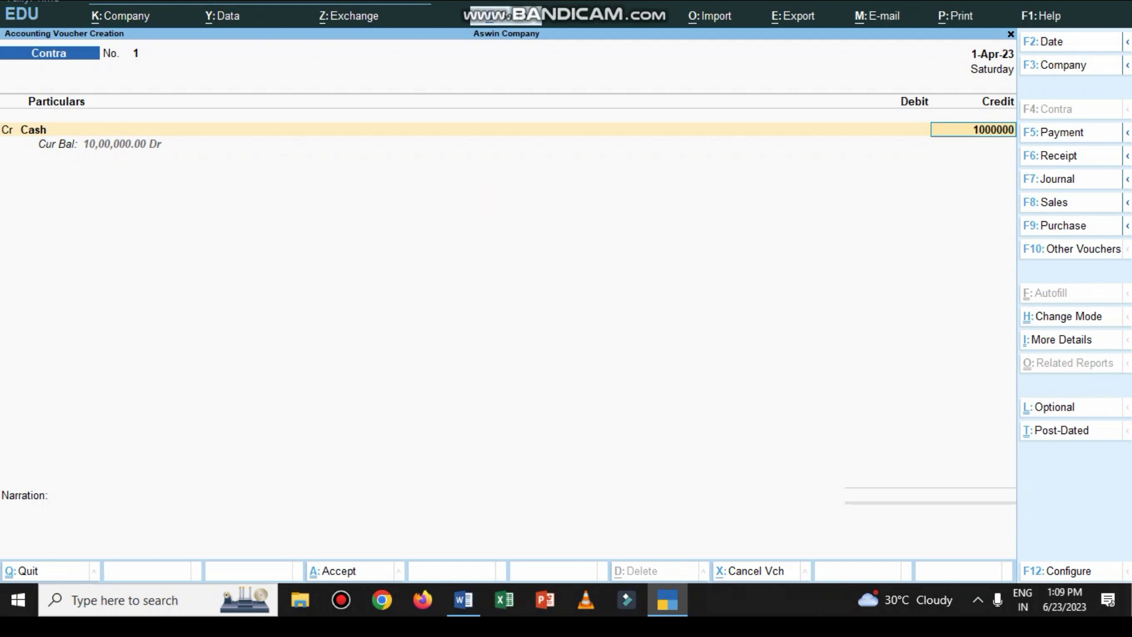
{"action": "key", "text": "Return"}
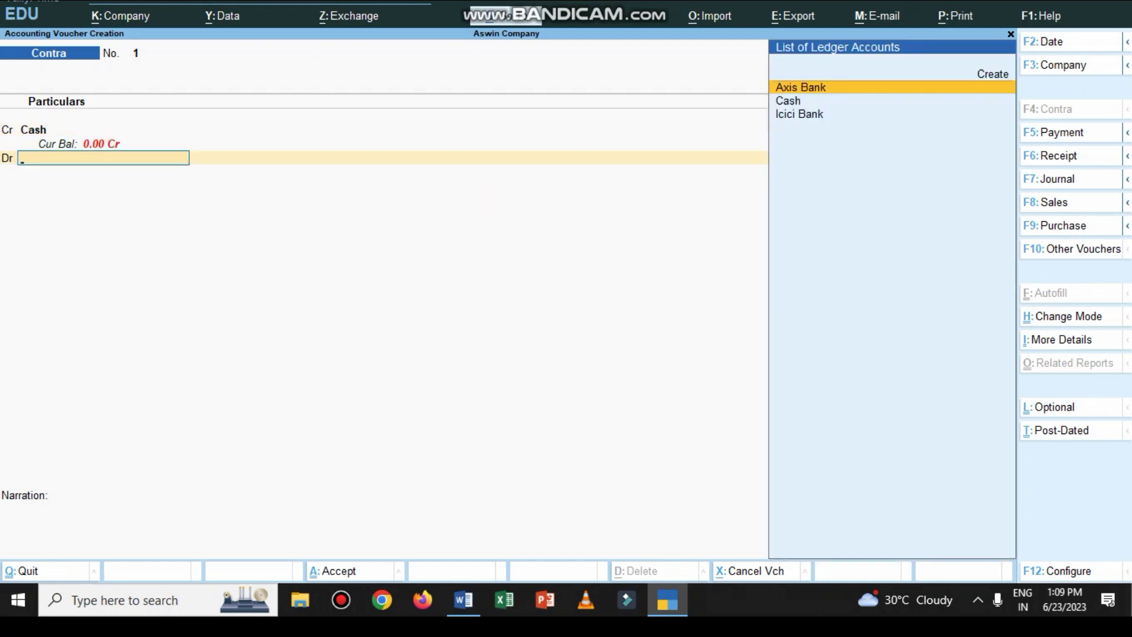
{"action": "key", "text": "Return"}
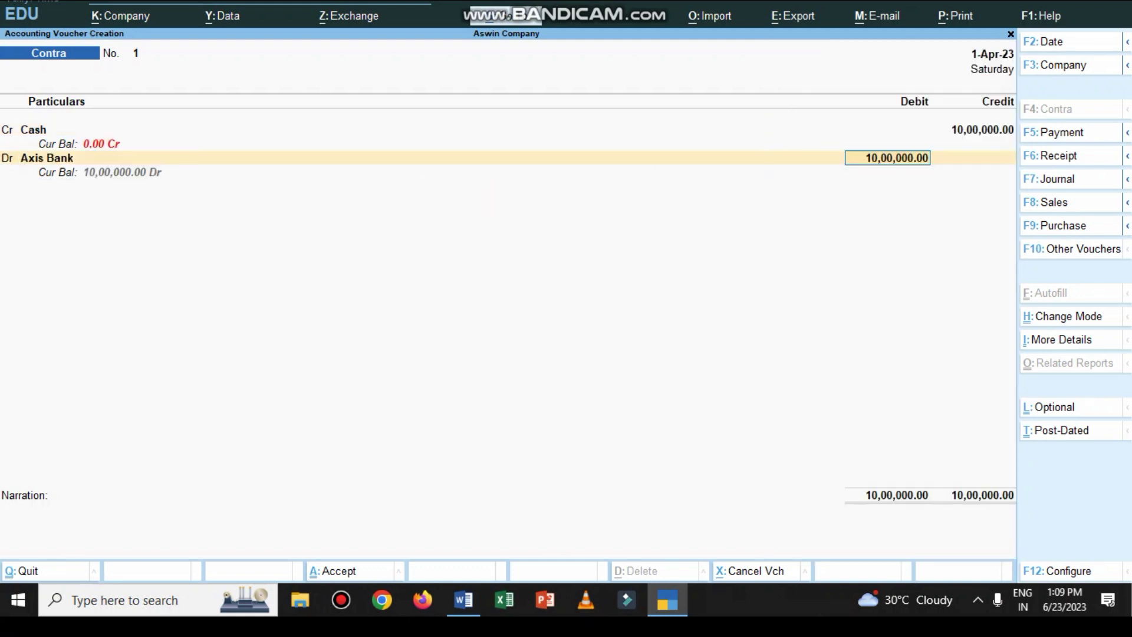
{"action": "key", "text": "Return"}
{"action": "type", "text": "5000"}
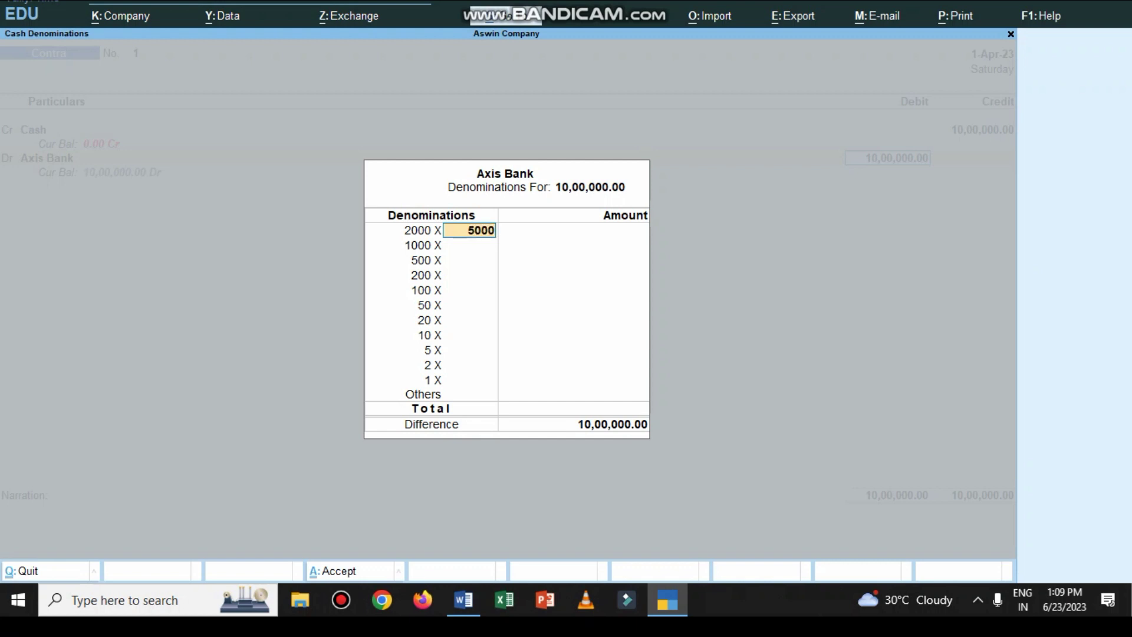
{"action": "key", "text": "Return"}
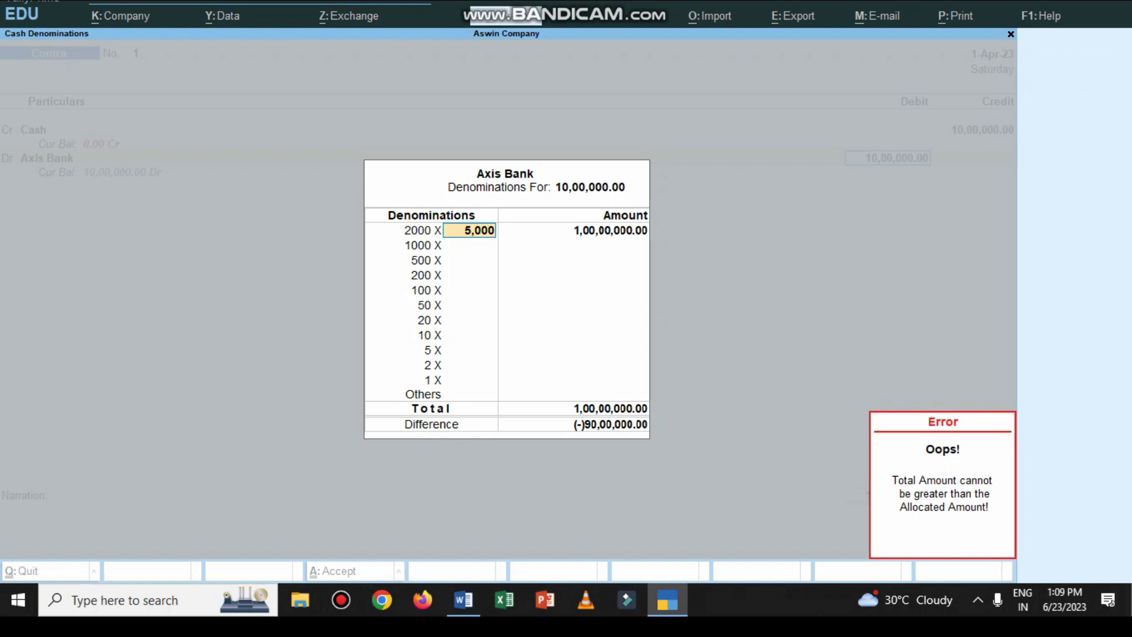
{"action": "key", "text": "Escape"}
Step: Set the cash denominations to 500 notes of 2000, then save the contra voucher with the narration "being cash deposited"
{"action": "key", "text": "Return"}
{"action": "type", "text": "500"}
{"action": "key", "text": "Return"}
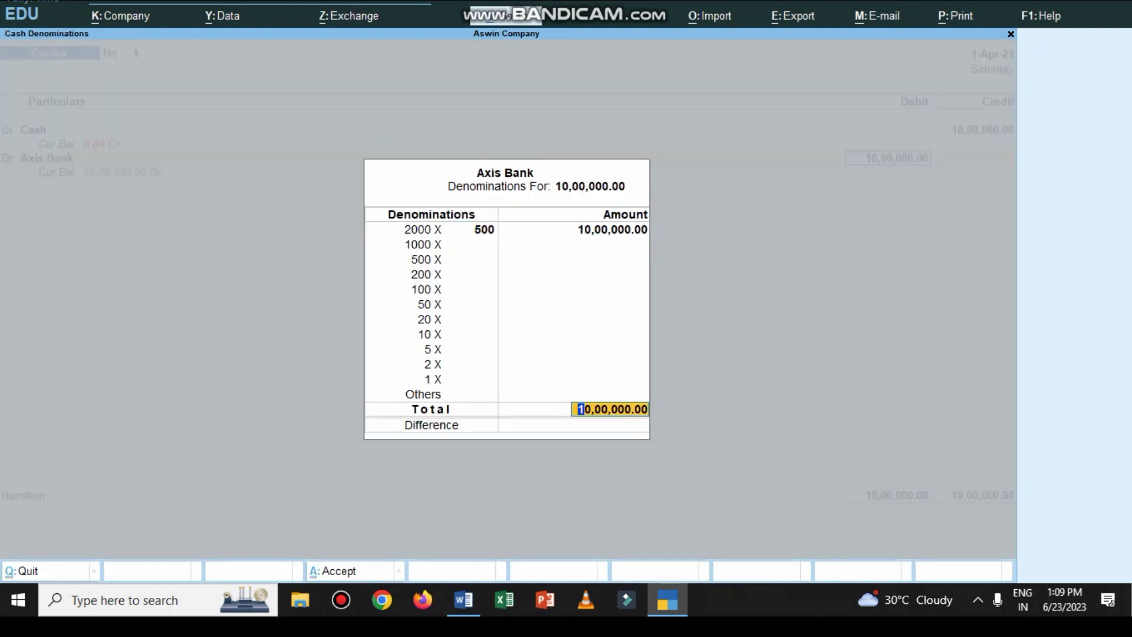
{"action": "key", "text": "Return"}
{"action": "type", "text": "being"}
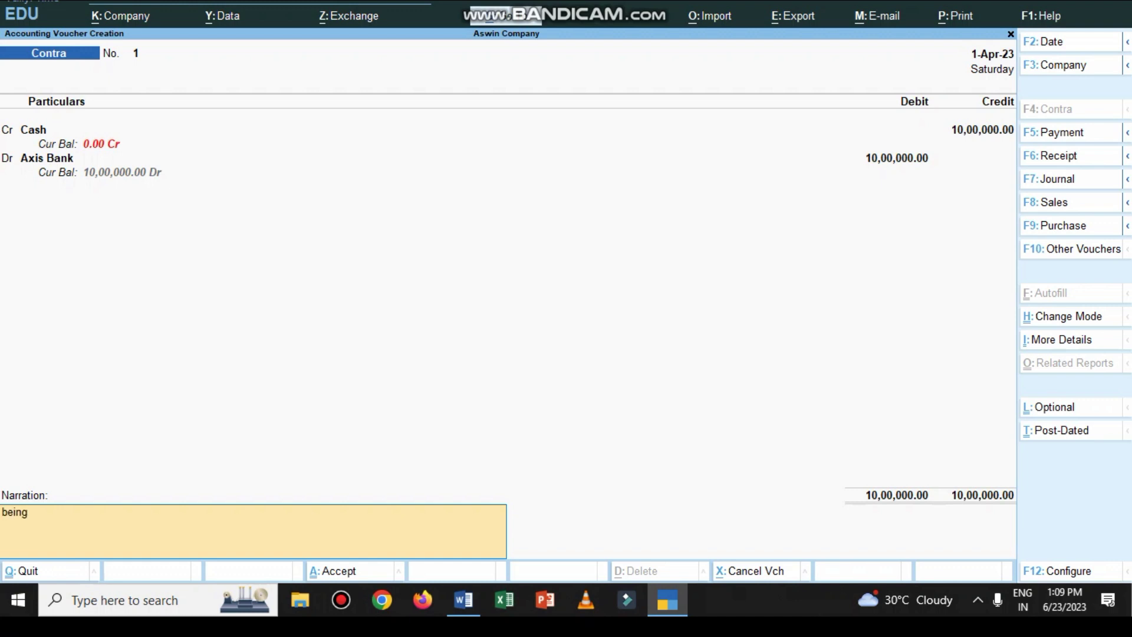
{"action": "type", "text": " cash deposited"}
{"action": "key", "text": "Return"}
{"action": "key", "text": "Return"}
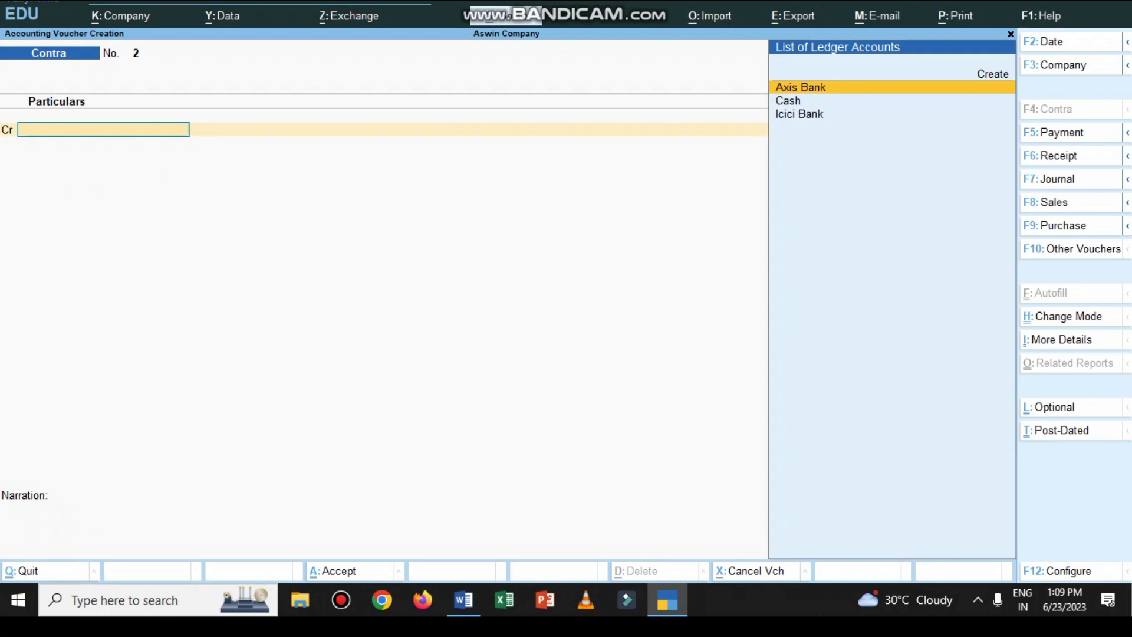
Step: Check the cash withdrawal in Word and enter a contra voucher crediting Axis Bank and debiting Cash with 10,000
{"action": "left_click", "coordinate": [463, 599]}
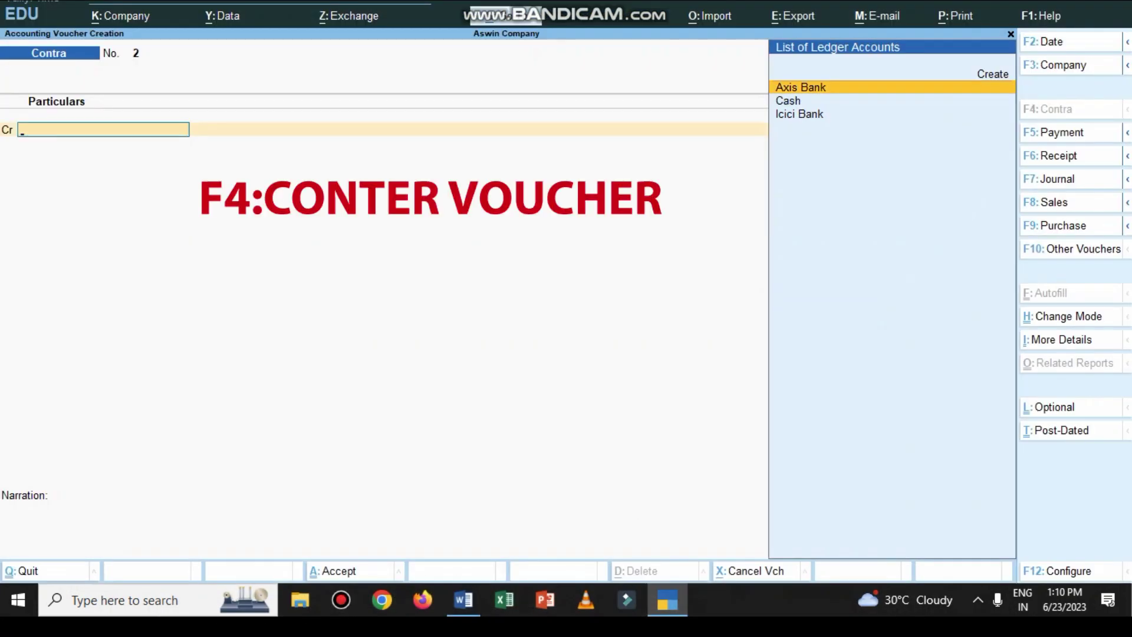
{"action": "key", "text": "Return"}
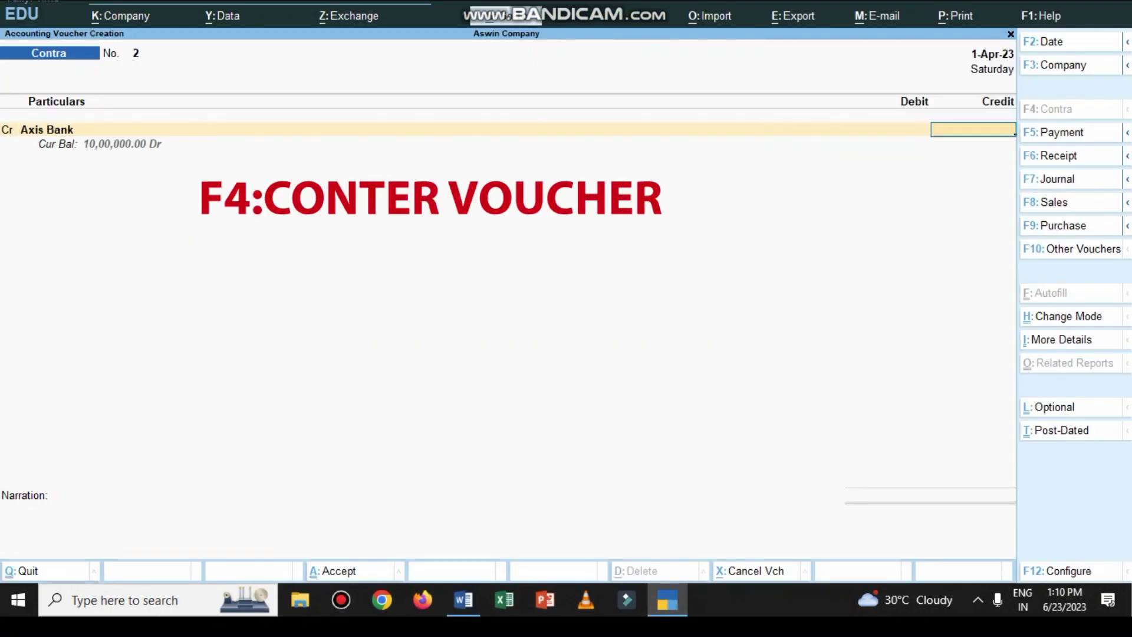
{"action": "type", "text": "10000"}
{"action": "key", "text": "Return"}
{"action": "key", "text": "Return"}
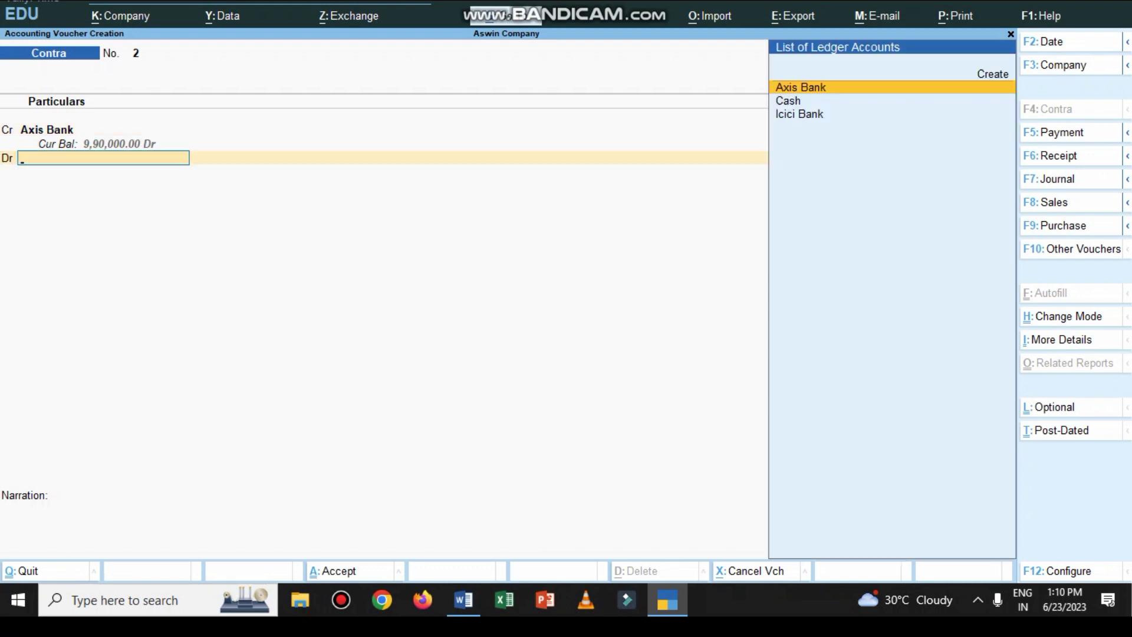
{"action": "key", "text": "Down"}
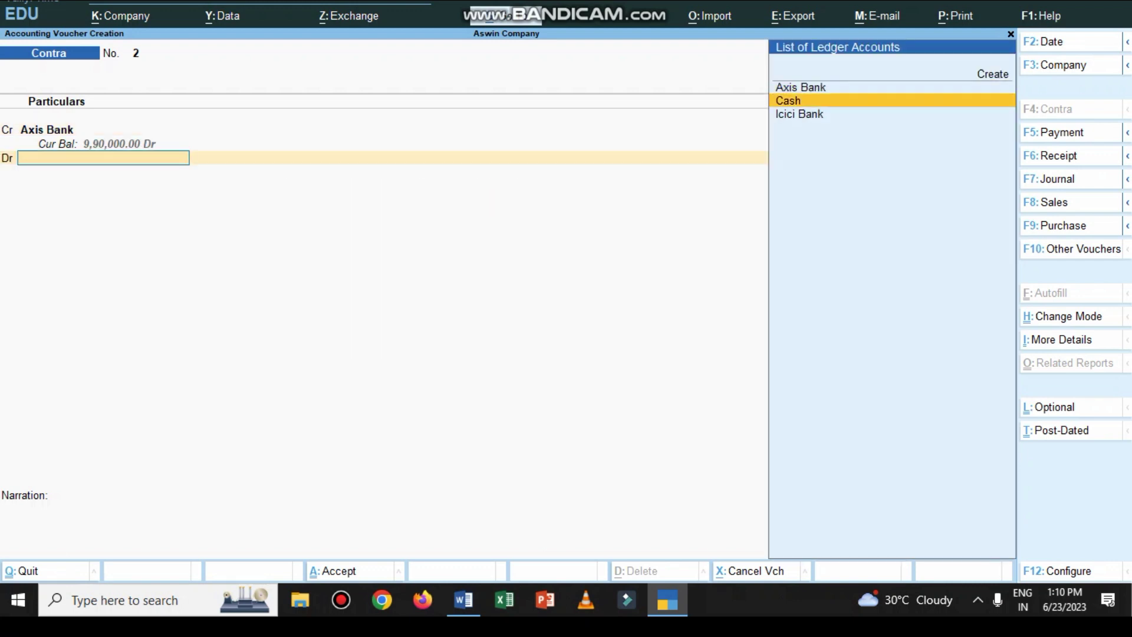
{"action": "key", "text": "Return"}
{"action": "key", "text": "Return"}
Step: Enter the narration "being cash withdrawn" and save the contra voucher
{"action": "type", "text": "being cash w"}
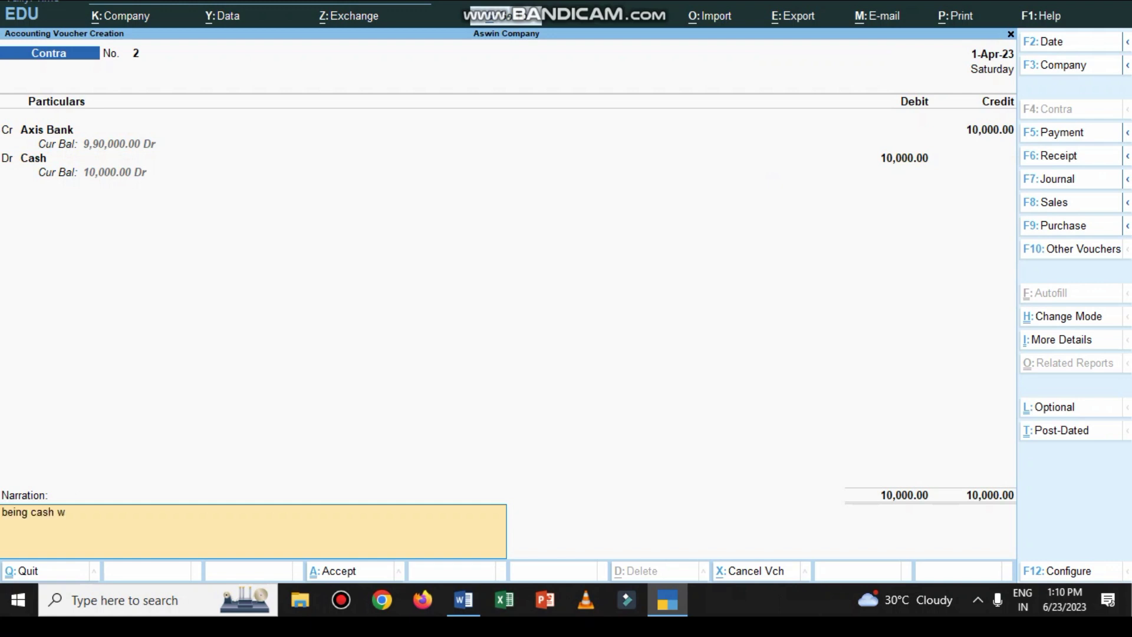
{"action": "type", "text": "ithdrawn"}
{"action": "key", "text": "Return"}
{"action": "key", "text": "Return"}
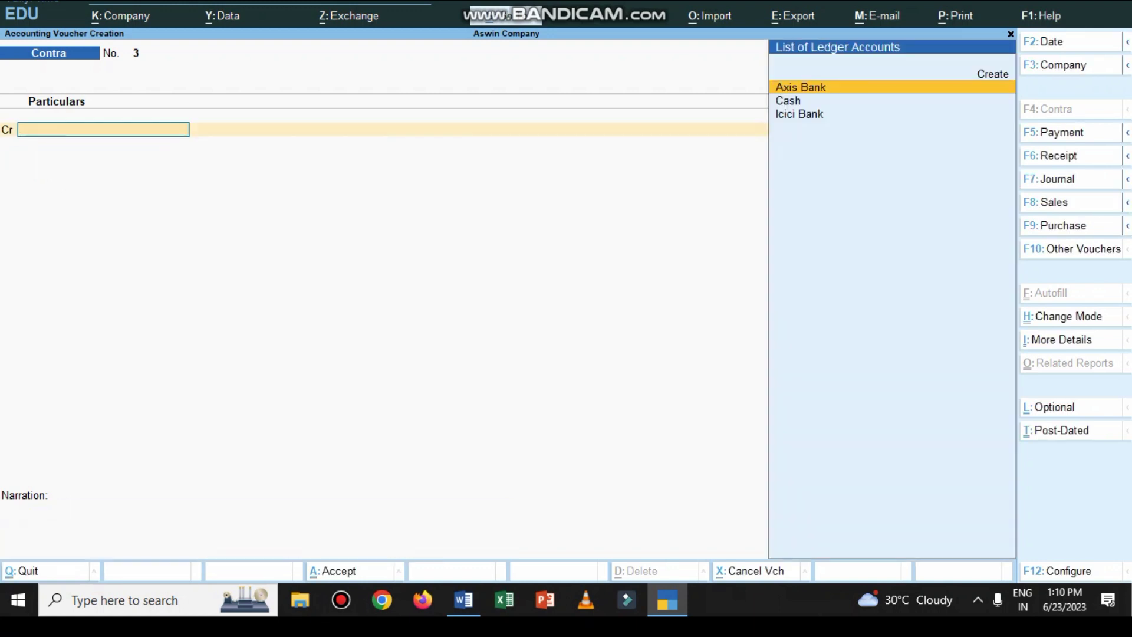
Step: Check the bank transfer in Word and enter a contra voucher crediting Axis Bank and debiting Icici Bank with 25,000
{"action": "left_click", "coordinate": [463, 600]}
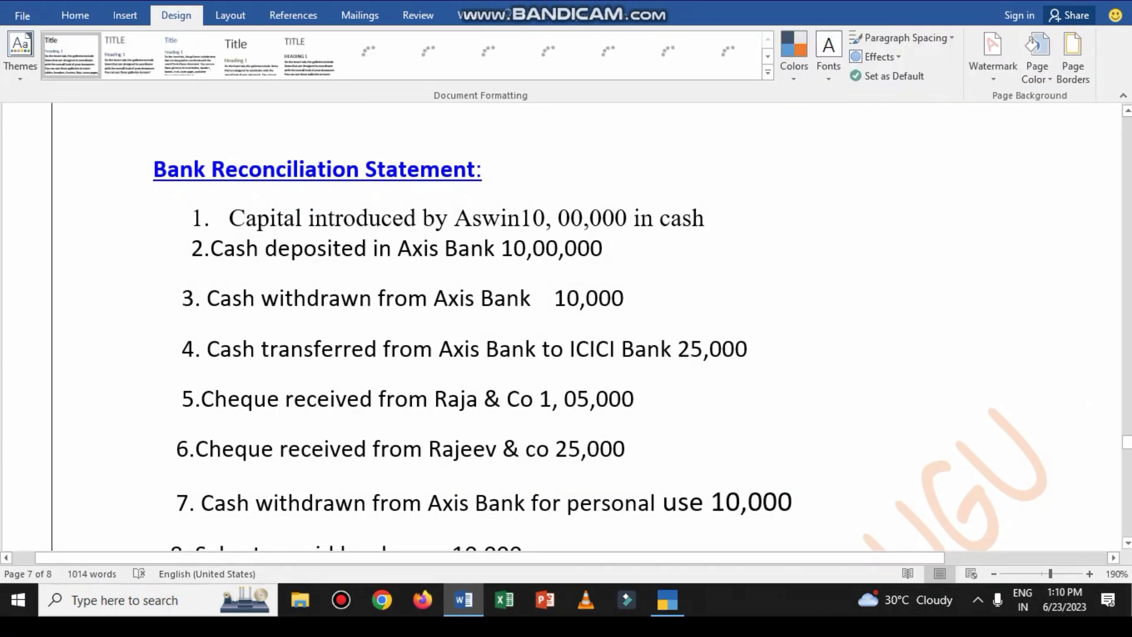
{"action": "scroll", "coordinate": [600, 337], "scroll_direction": "down", "scroll_amount": 1}
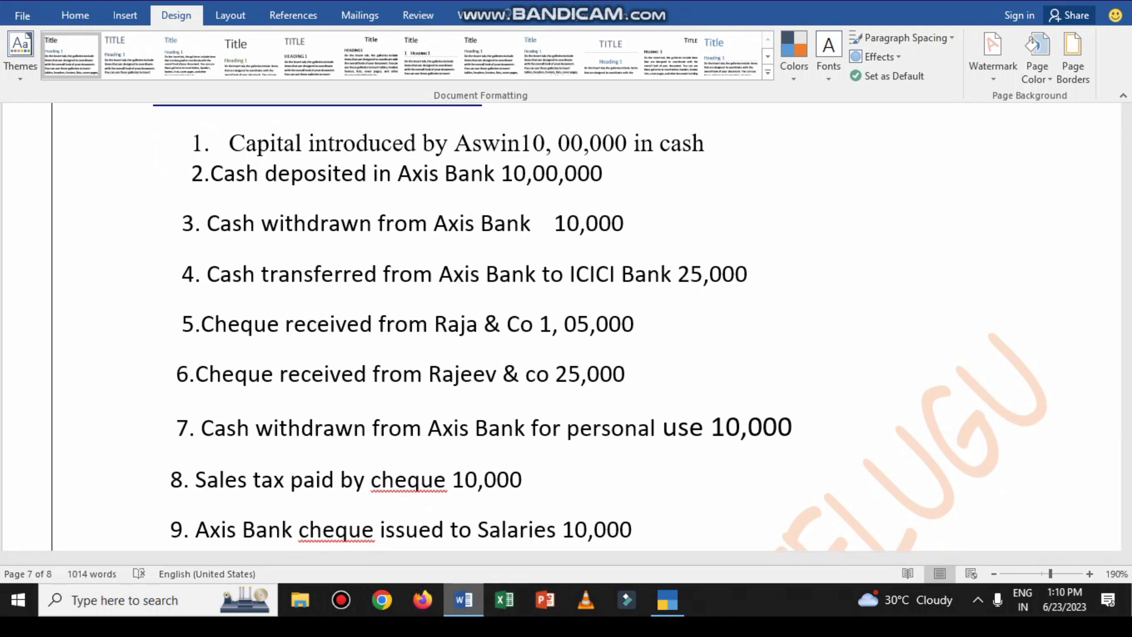
{"action": "key", "text": "alt+Tab"}
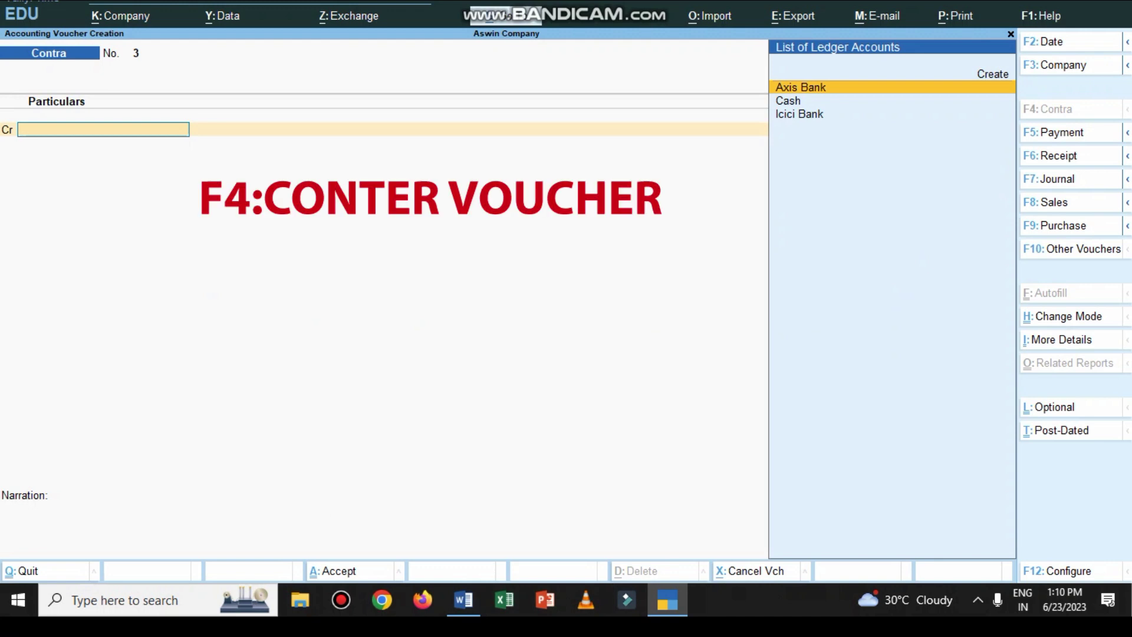
{"action": "key", "text": "Return"}
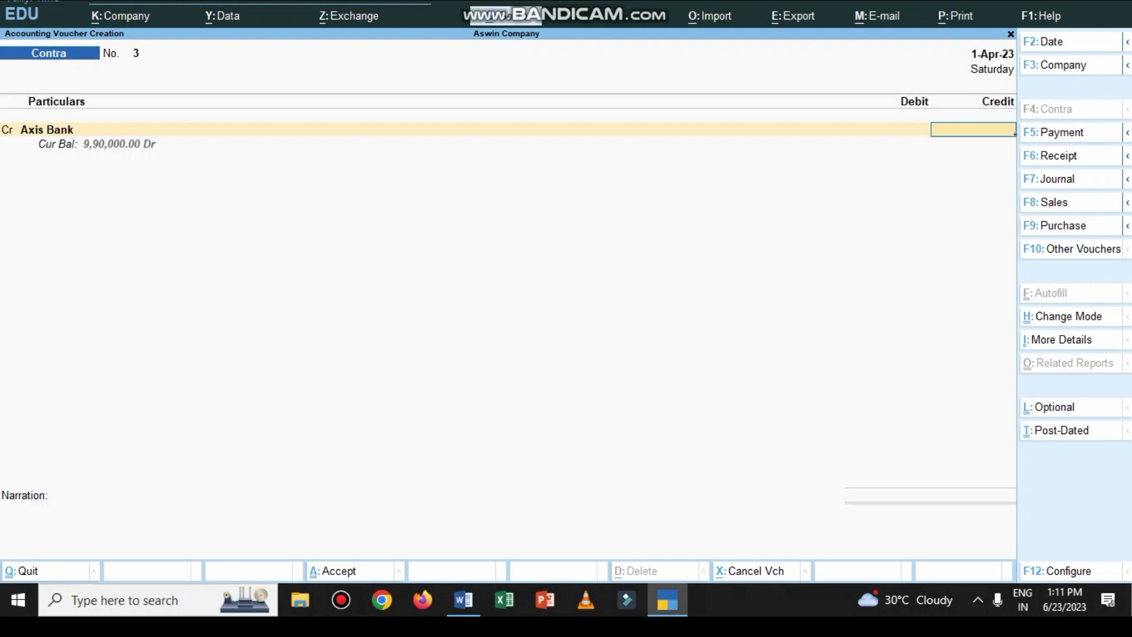
{"action": "type", "text": "25000"}
{"action": "key", "text": "Return"}
{"action": "key", "text": "Return"}
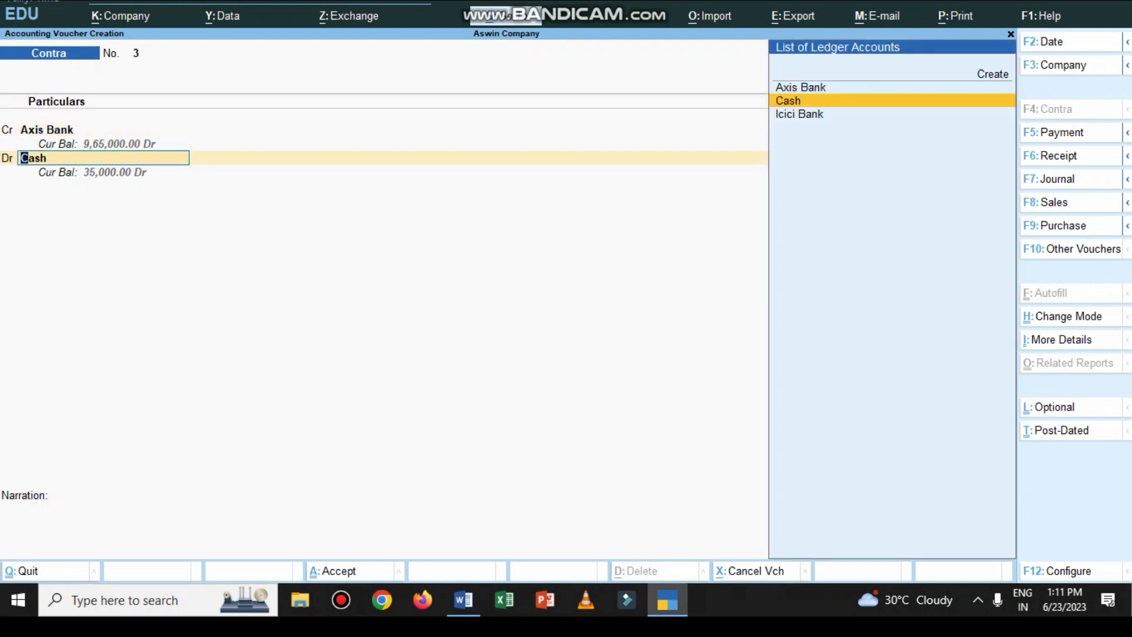
{"action": "key", "text": "Down"}
{"action": "key", "text": "Return"}
{"action": "key", "text": "Return"}
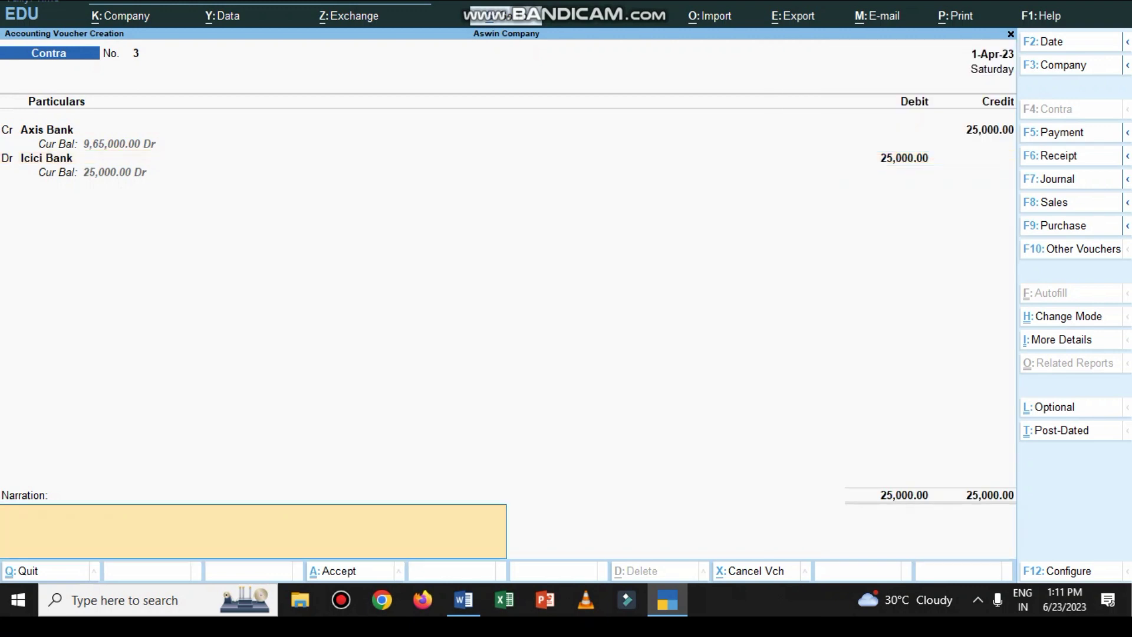
Step: Enter the narration "beingcash transfered" and save the bank transfer voucher
{"action": "type", "text": "beingcash transferedd"}
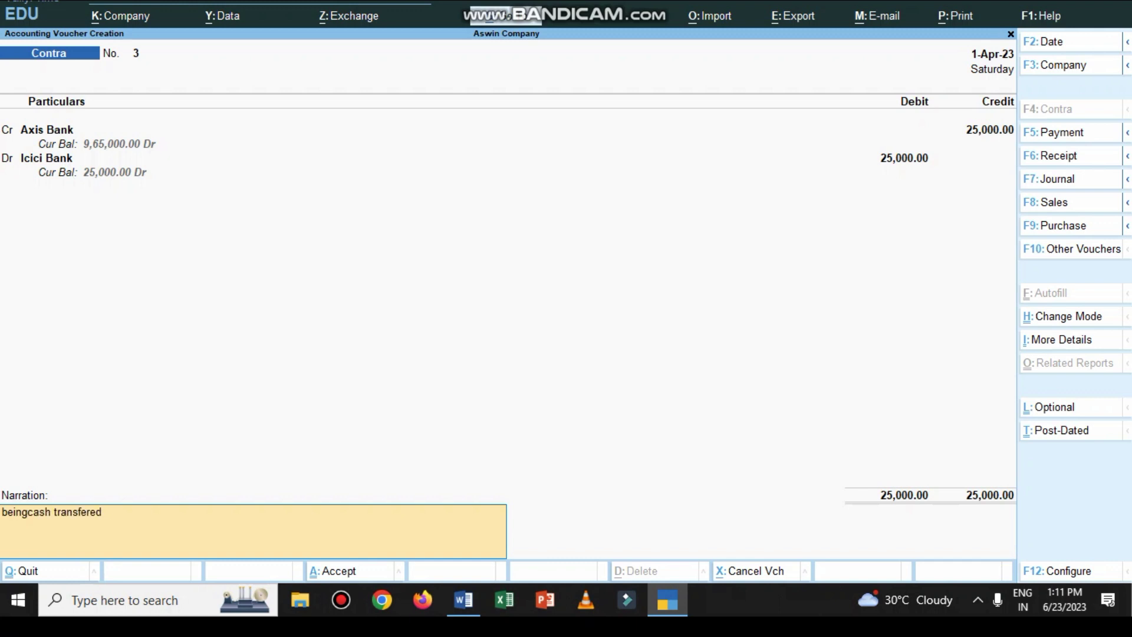
{"action": "key", "text": "Return"}
{"action": "key", "text": "Return"}
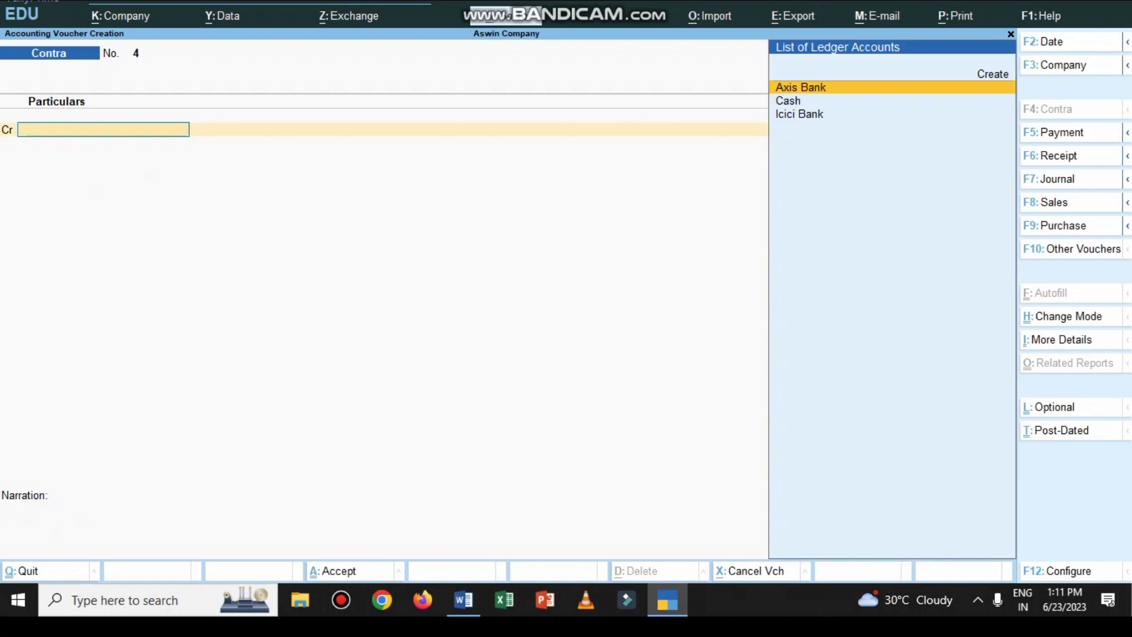
Step: Check the fifth transaction in Word and start a receipt voucher crediting Raja&Co with 1,05,000
{"action": "left_click", "coordinate": [463, 600]}
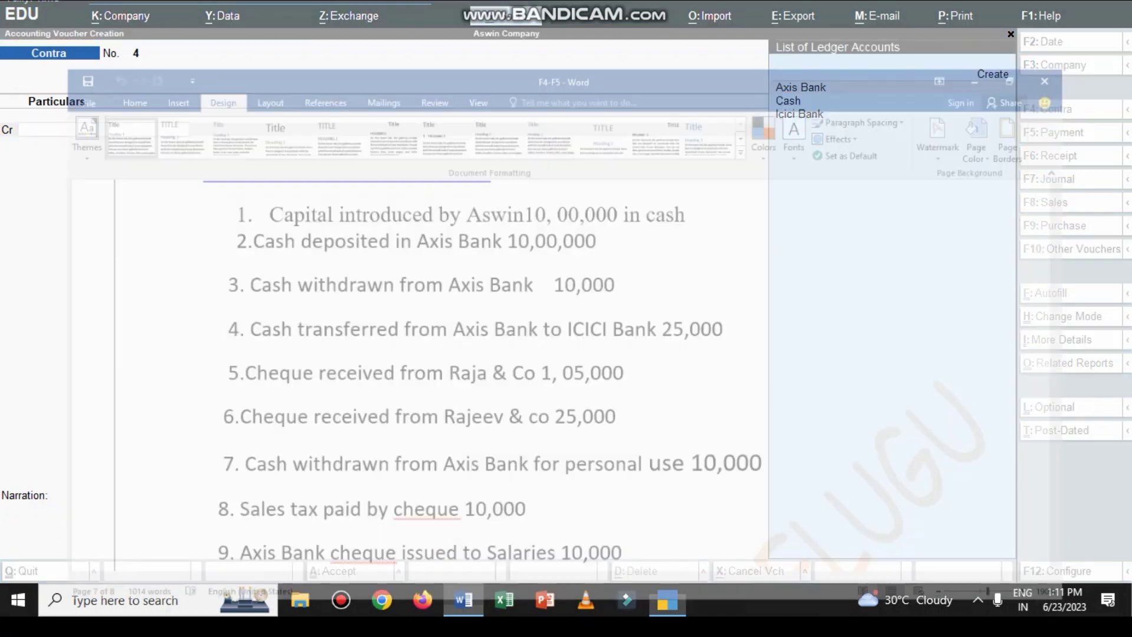
{"action": "scroll", "coordinate": [600, 328], "scroll_direction": "down", "scroll_amount": 3}
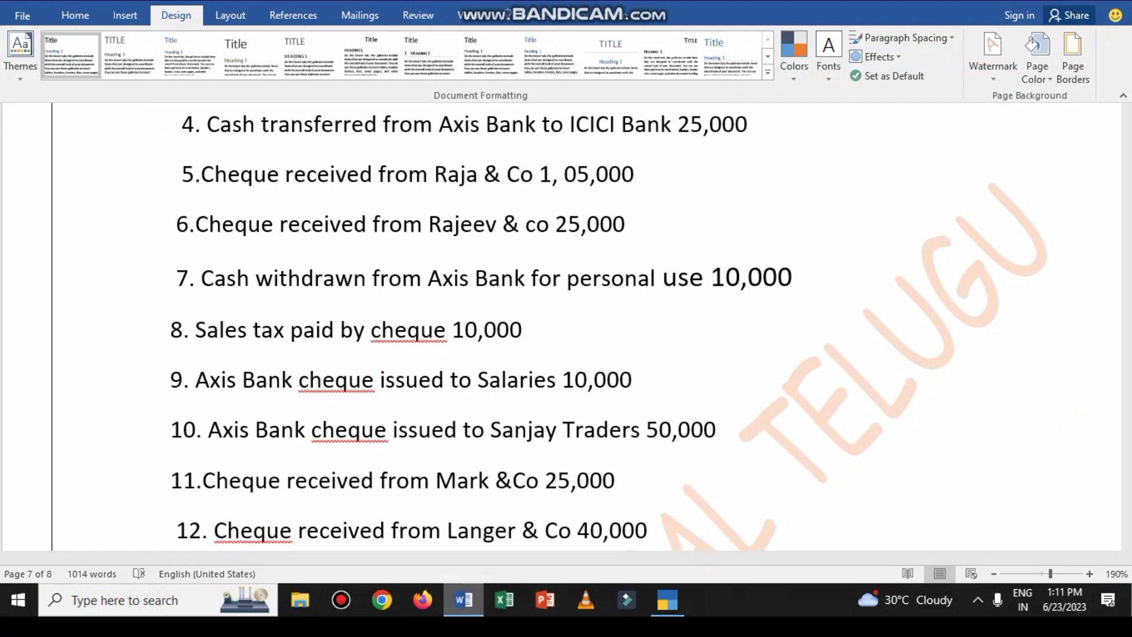
{"action": "key", "text": "alt+Tab"}
{"action": "key", "text": "F6"}
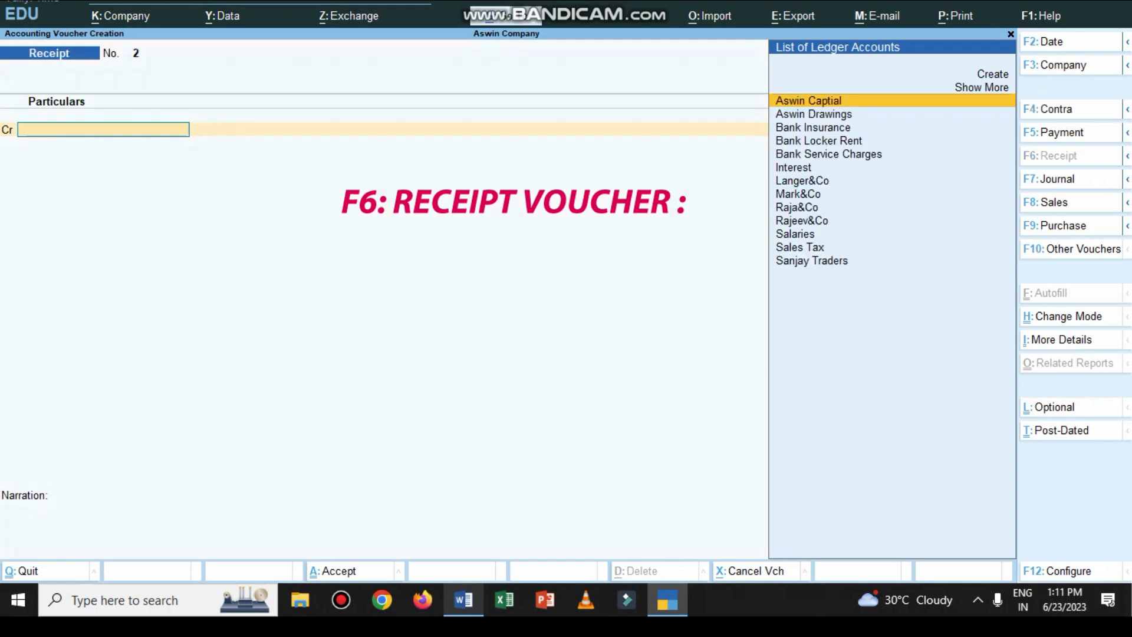
{"action": "type", "text": "Ra"}
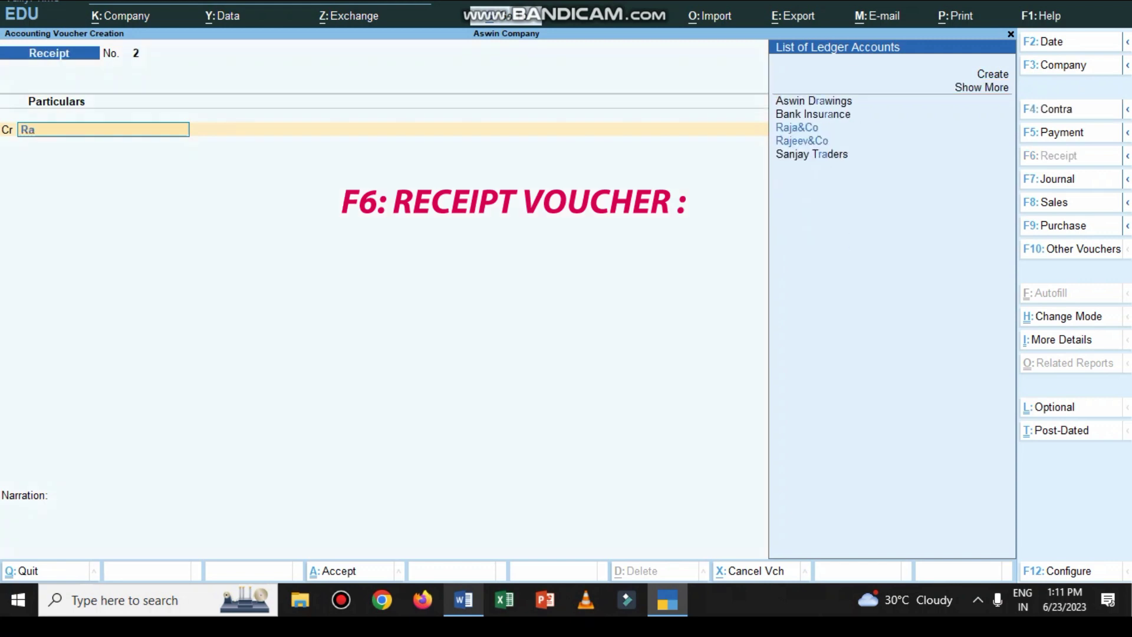
{"action": "key", "text": "Return"}
{"action": "type", "text": "1,05,00"}
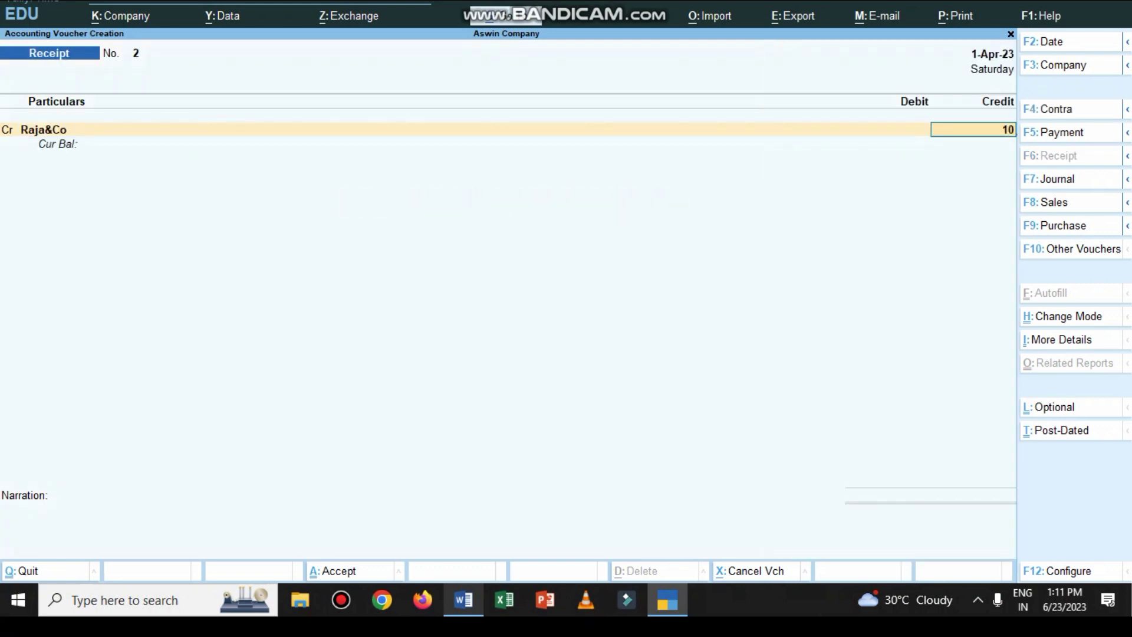
{"action": "type", "text": "000"}
{"action": "key", "text": "Return"}
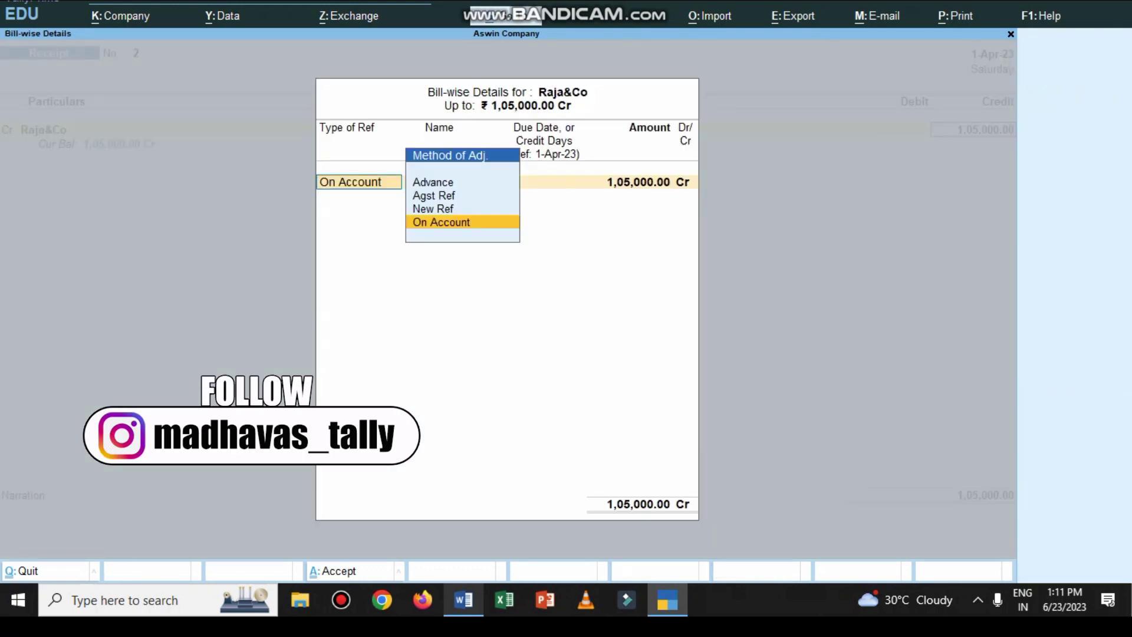
Step: Allocate the full Raja&Co amount to New Ref 2 in the bill-wise details
{"action": "key", "text": "Up"}
{"action": "key", "text": "Return"}
{"action": "key", "text": "Return"}
{"action": "key", "text": "Return"}
{"action": "key", "text": "Return"}
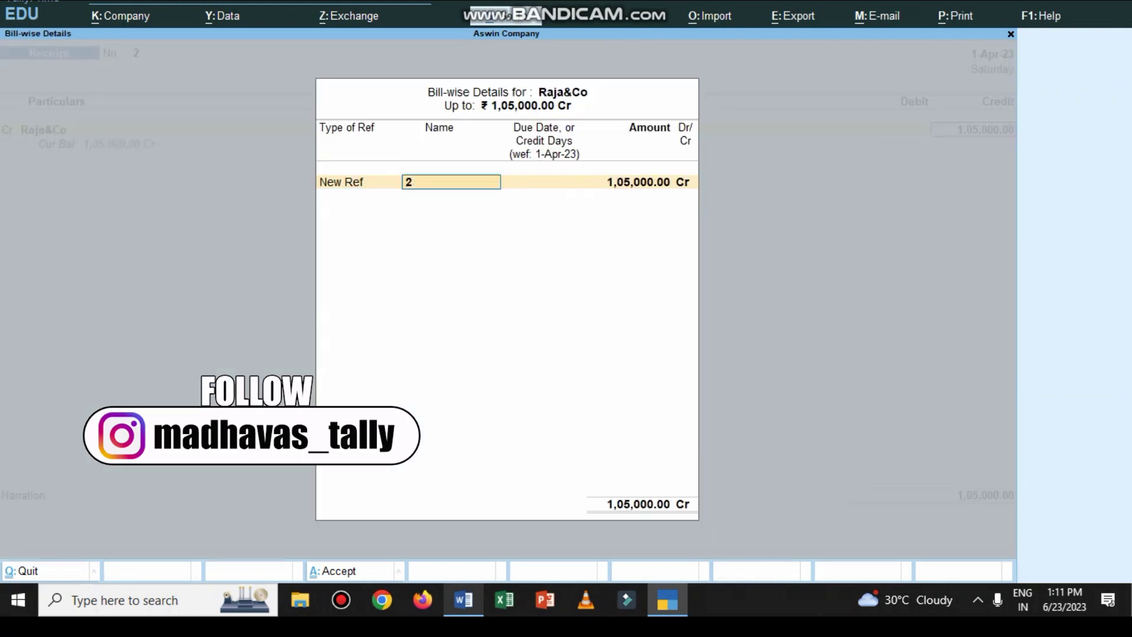
{"action": "key", "text": "Return"}
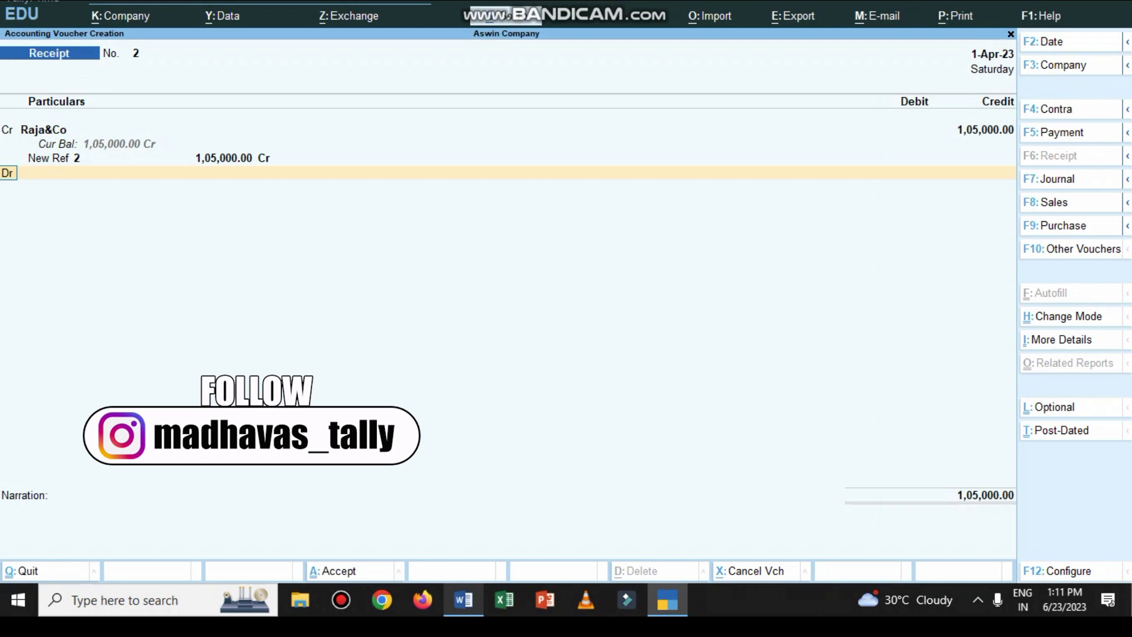
Step: Debit Axis Bank for the full 1,05,000 and save the receipt voucher with the narration "being cheque received"
{"action": "key", "text": "Return"}
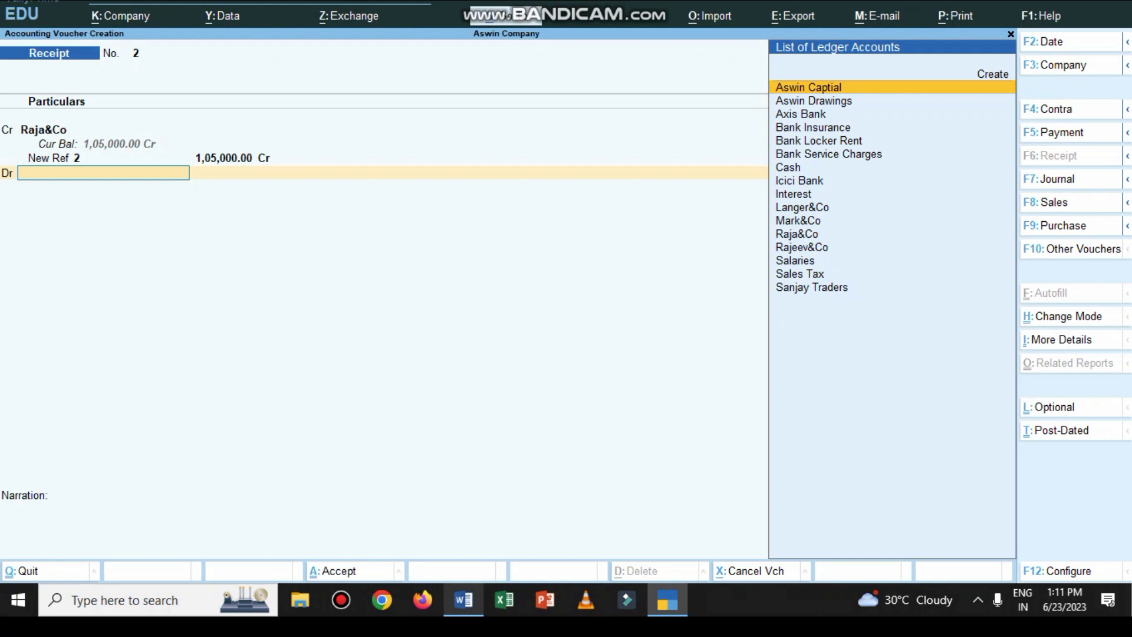
{"action": "key", "text": "Down"}
{"action": "key", "text": "Down"}
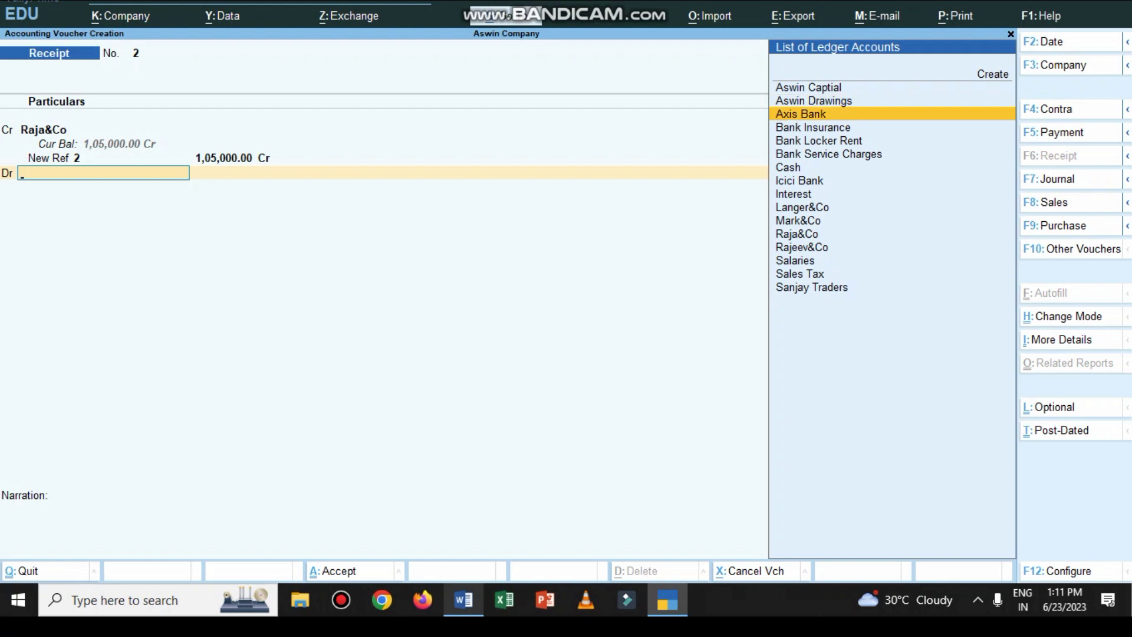
{"action": "key", "text": "Return"}
{"action": "key", "text": "Return"}
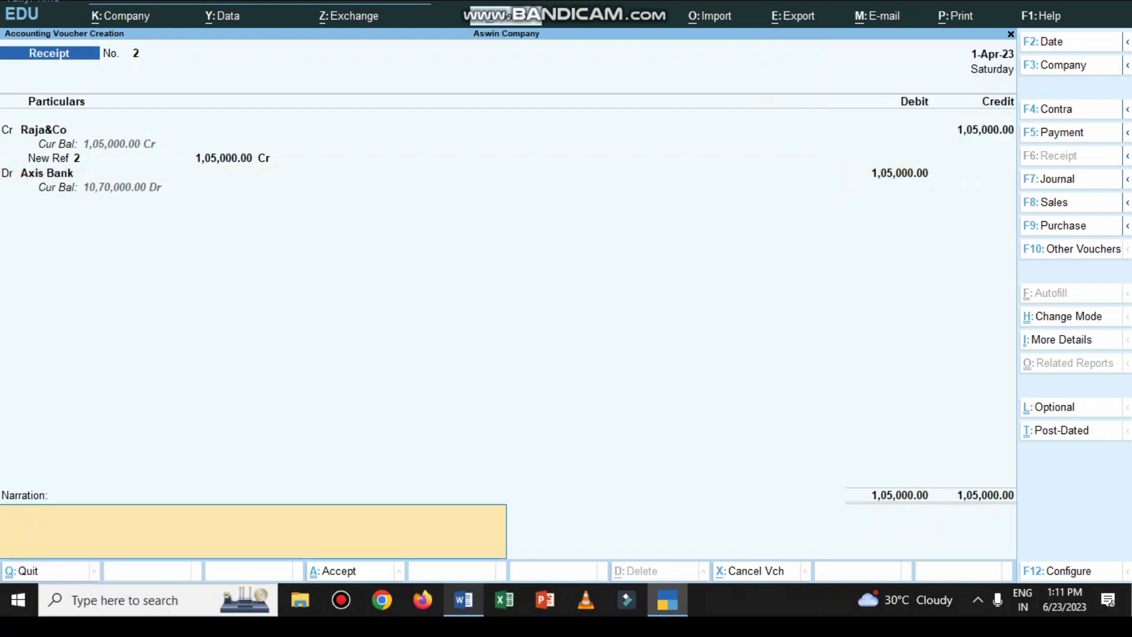
{"action": "type", "text": "being cheque received"}
{"action": "key", "text": "Return"}
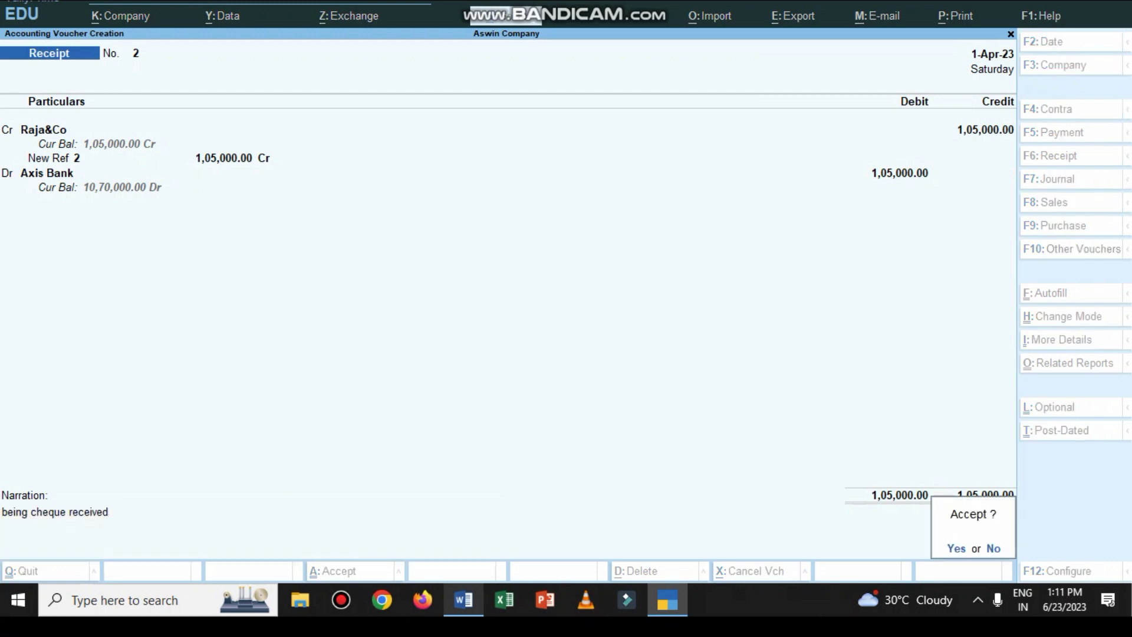
{"action": "key", "text": "Return"}
Step: Check the sixth transaction in Word and start a receipt voucher crediting Rajeev&Co with 25,000
{"action": "key", "text": "alt+Tab"}
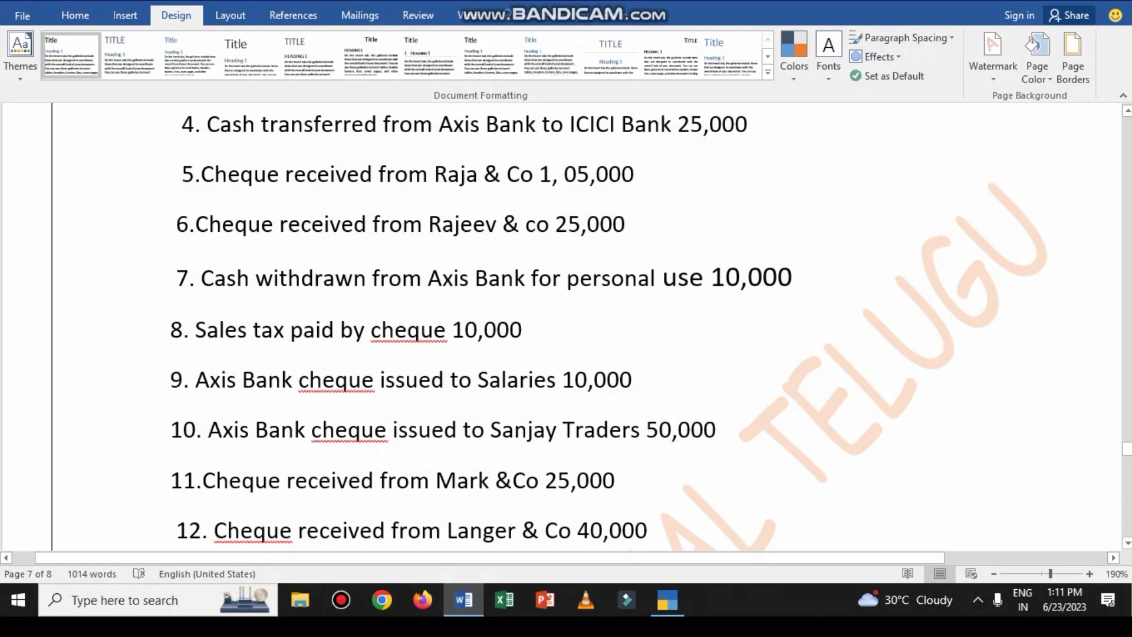
{"action": "key", "text": "alt+Tab"}
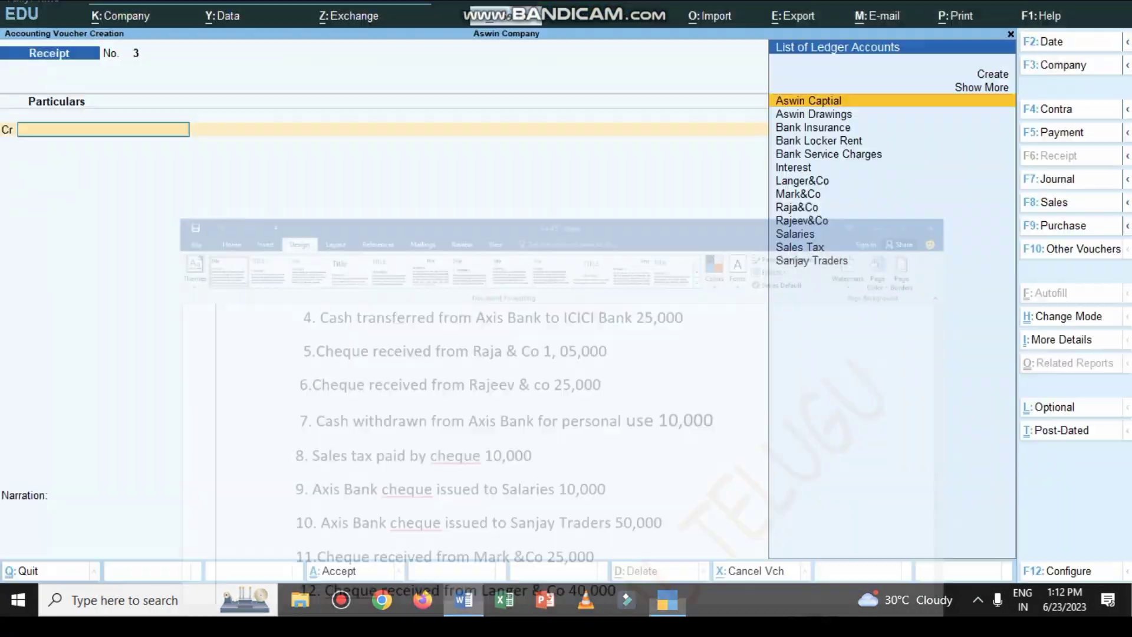
{"action": "type", "text": "Ra"}
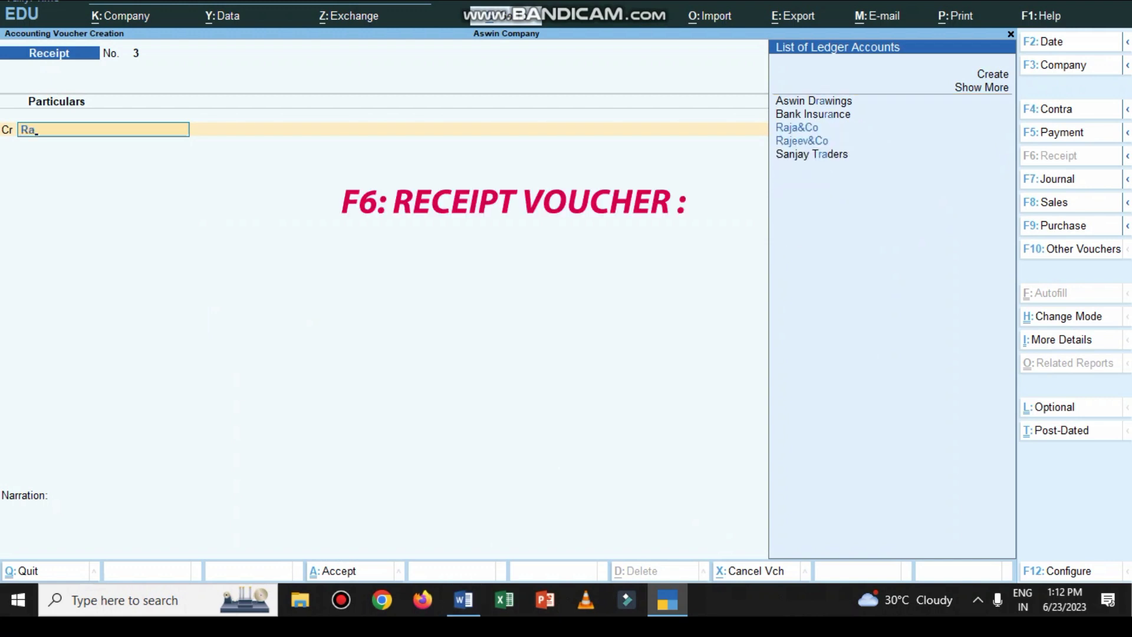
{"action": "type", "text": "je"}
{"action": "key", "text": "Return"}
{"action": "type", "text": "2"}
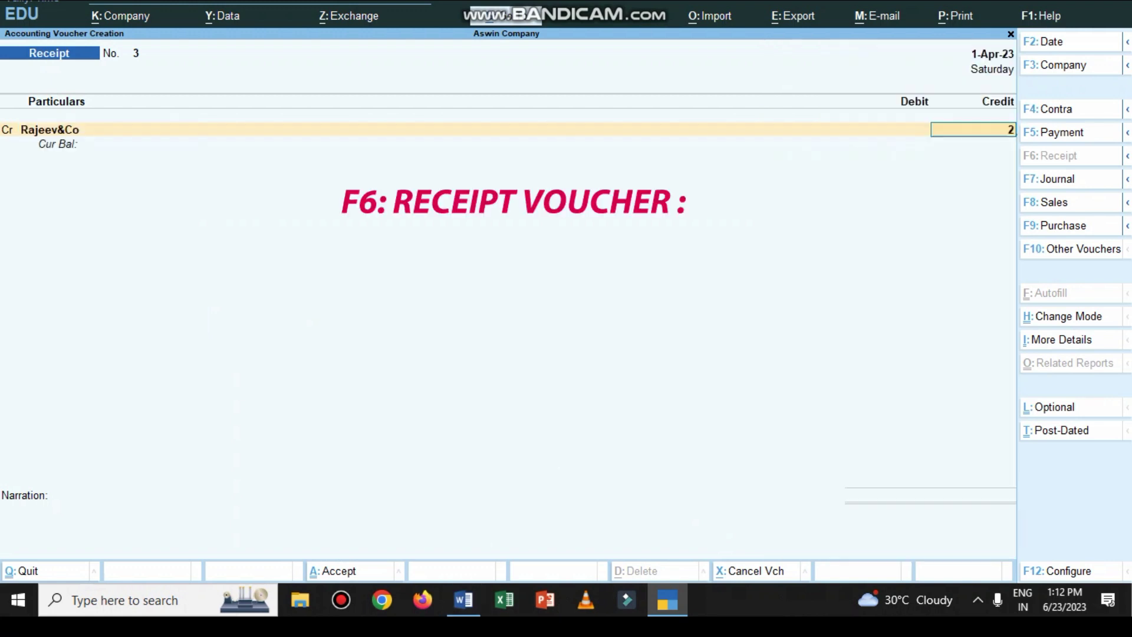
{"action": "type", "text": "5000"}
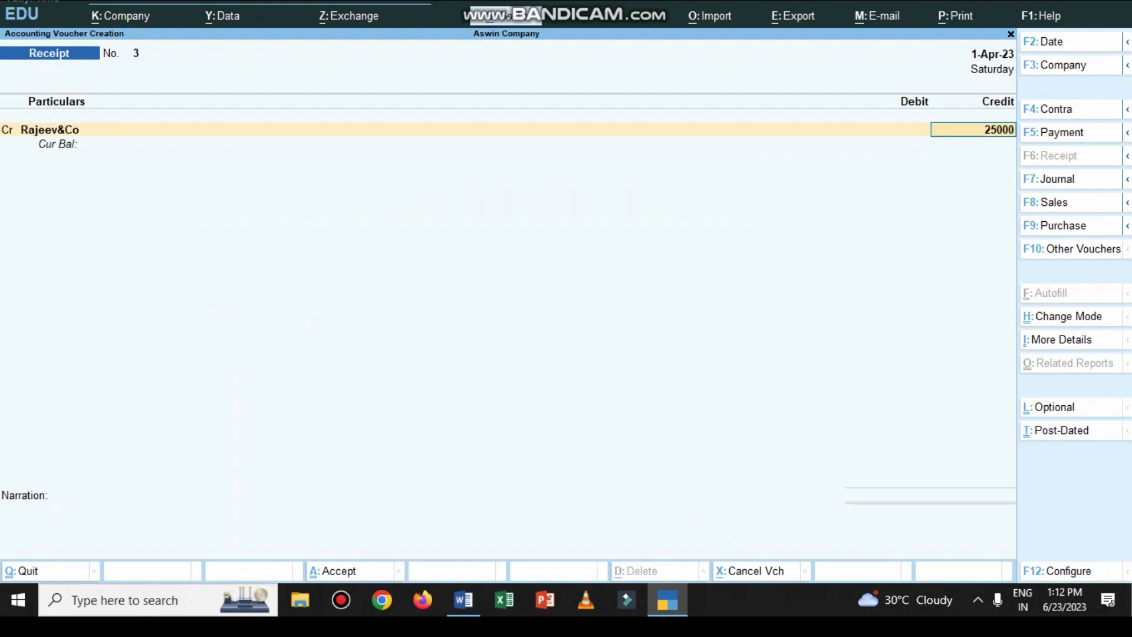
{"action": "key", "text": "Return"}
Step: Allocate the full Rajeev&Co amount to New Ref 3 in the bill-wise details
{"action": "key", "text": "Up"}
{"action": "key", "text": "Return"}
{"action": "key", "text": "Return"}
{"action": "key", "text": "Return"}
{"action": "key", "text": "Return"}
{"action": "key", "text": "Return"}
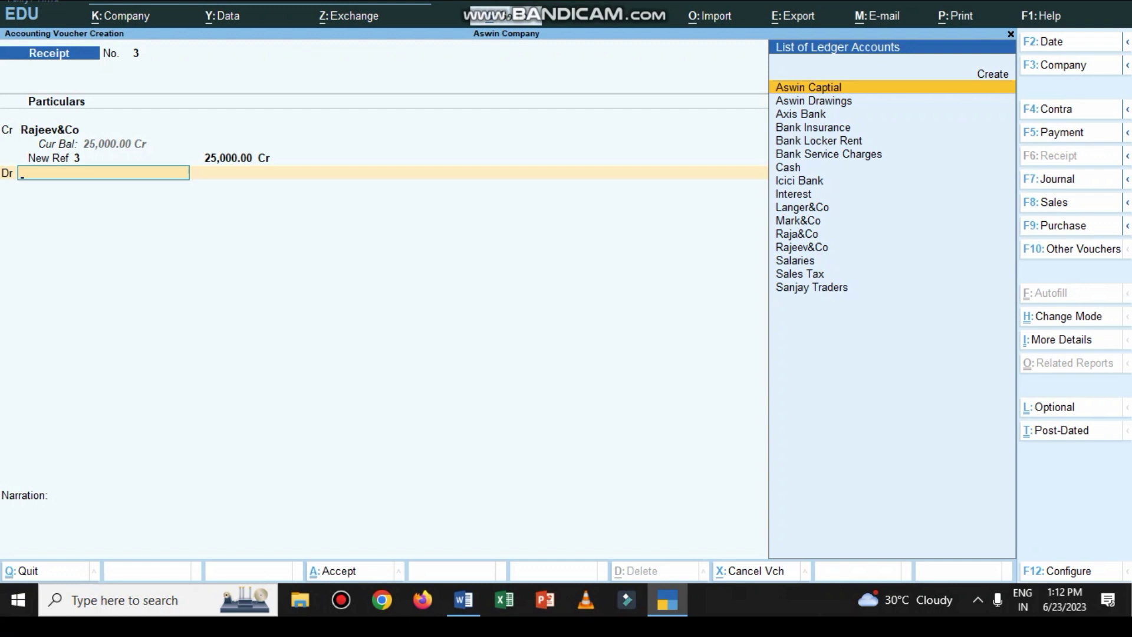
Step: Debit Axis Bank for the full 25,000 and save the receipt voucher with the narration "being cheque received"
{"action": "key", "text": "Down"}
{"action": "key", "text": "Down"}
{"action": "key", "text": "Return"}
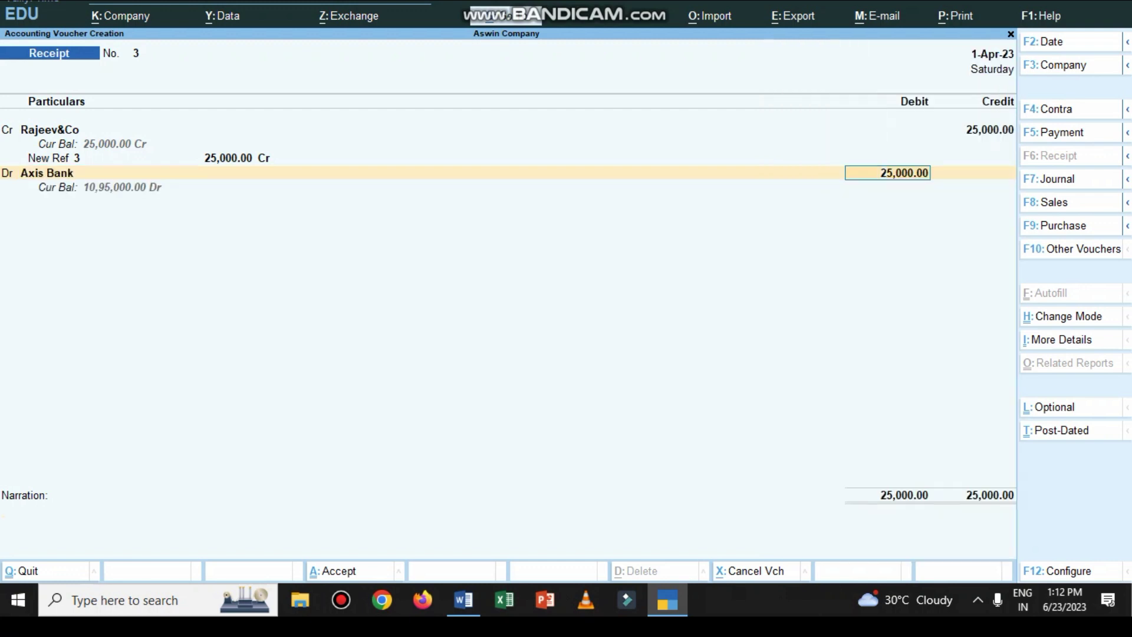
{"action": "key", "text": "Return"}
{"action": "type", "text": "being c"}
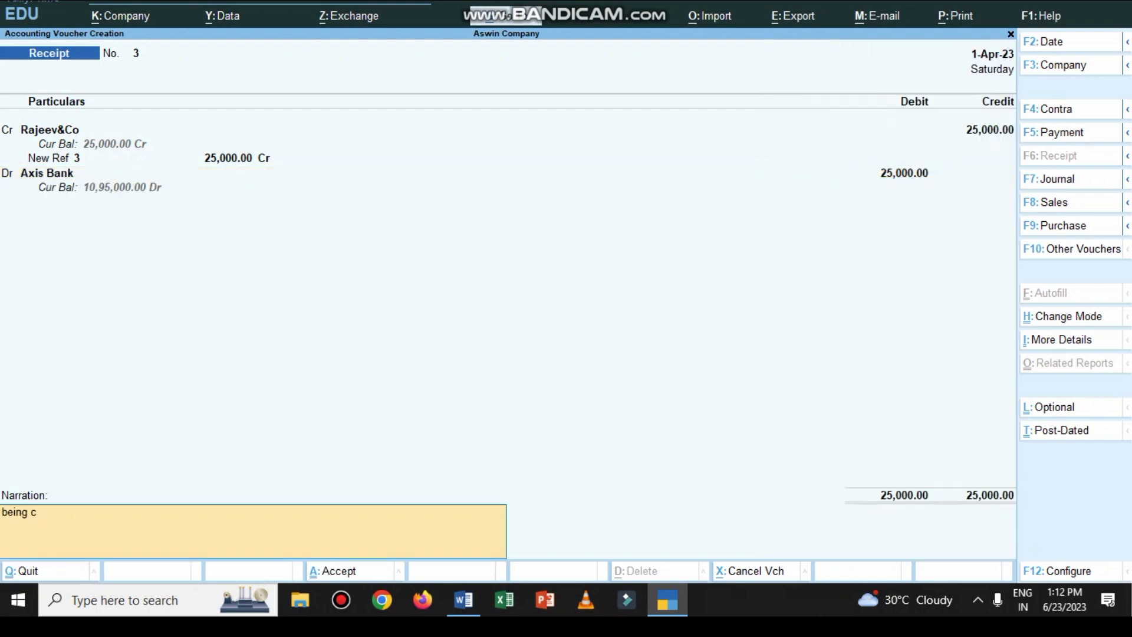
{"action": "type", "text": "heque received"}
{"action": "key", "text": "Return"}
{"action": "key", "text": "Return"}
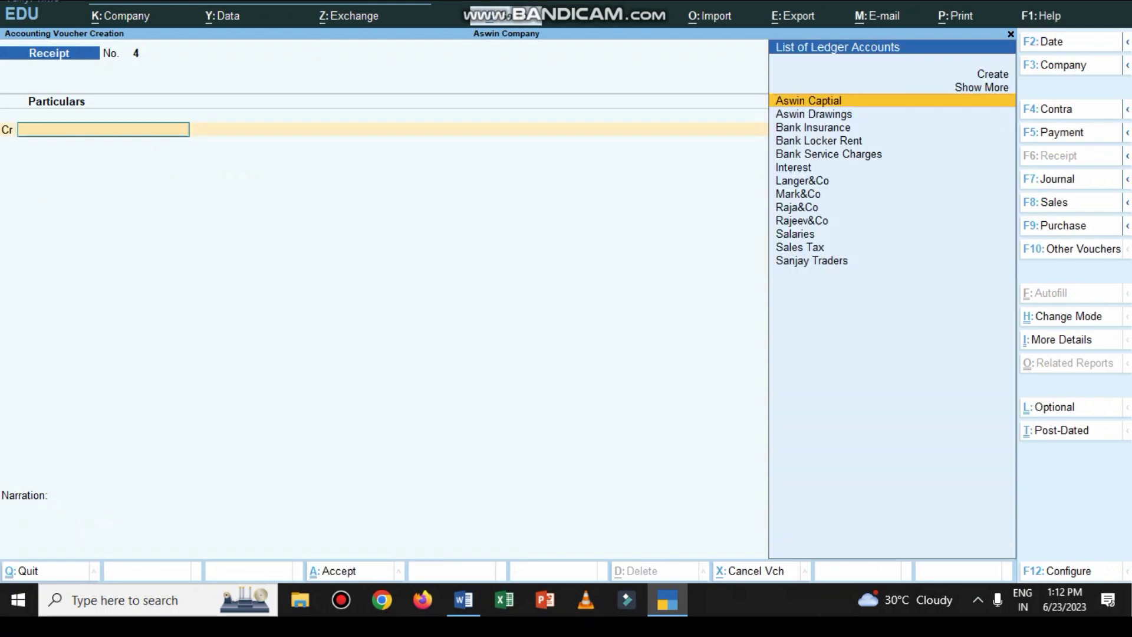
Step: Check the seventh transaction in Word and start a payment voucher debiting Aswin Drawings with 10,000
{"action": "left_click", "coordinate": [464, 600]}
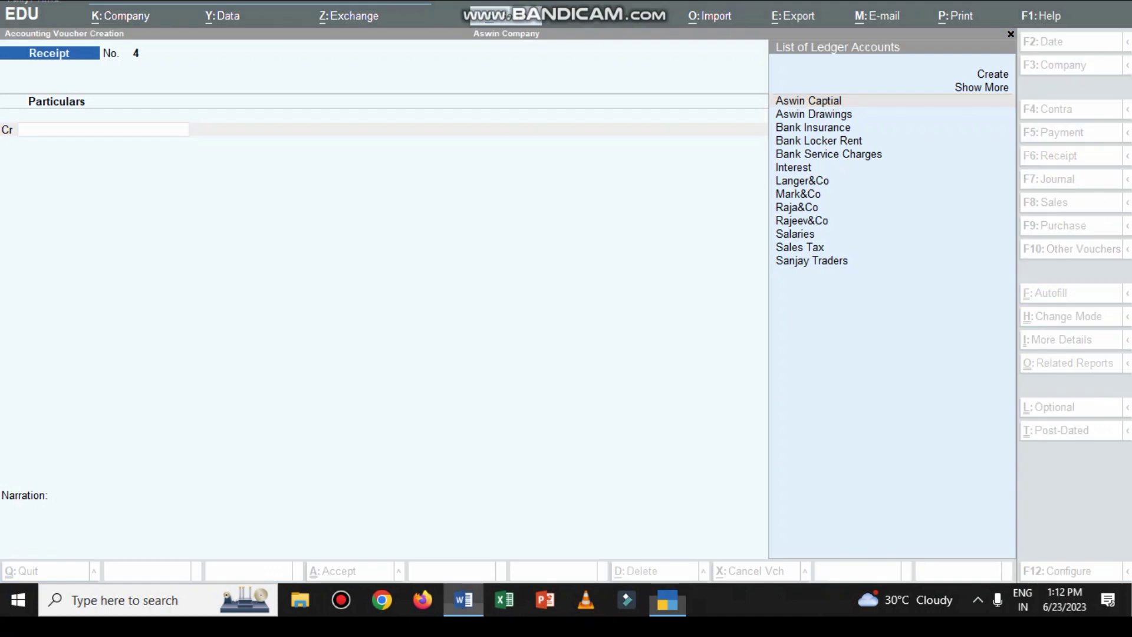
{"action": "scroll", "coordinate": [567, 324], "scroll_direction": "down", "scroll_amount": 2}
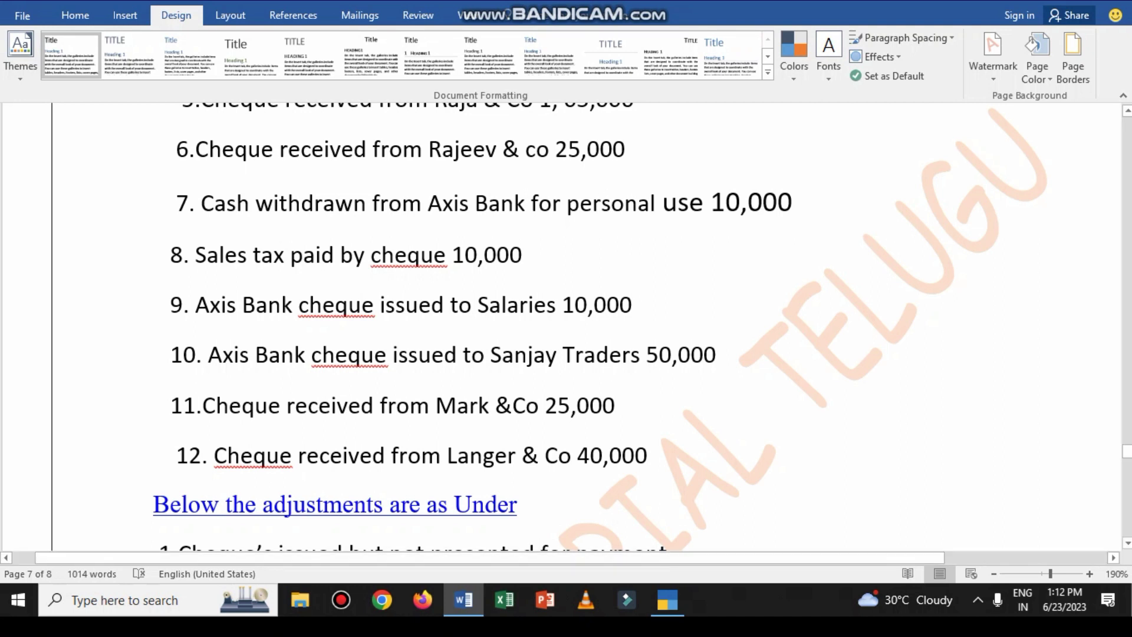
{"action": "left_click", "coordinate": [463, 600]}
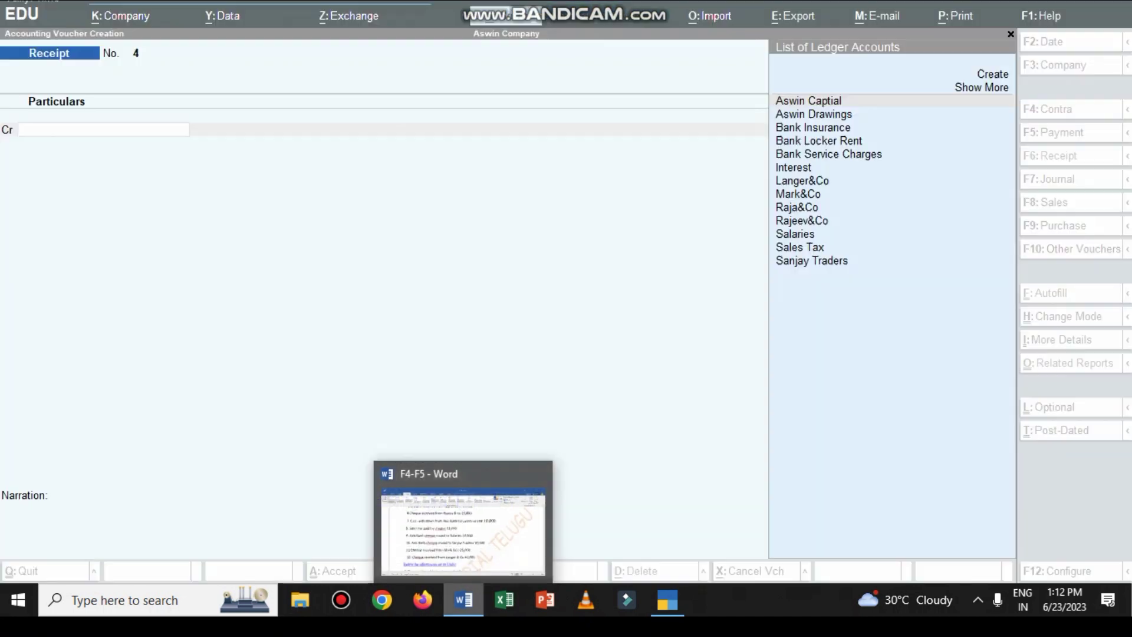
{"action": "key", "text": "F5"}
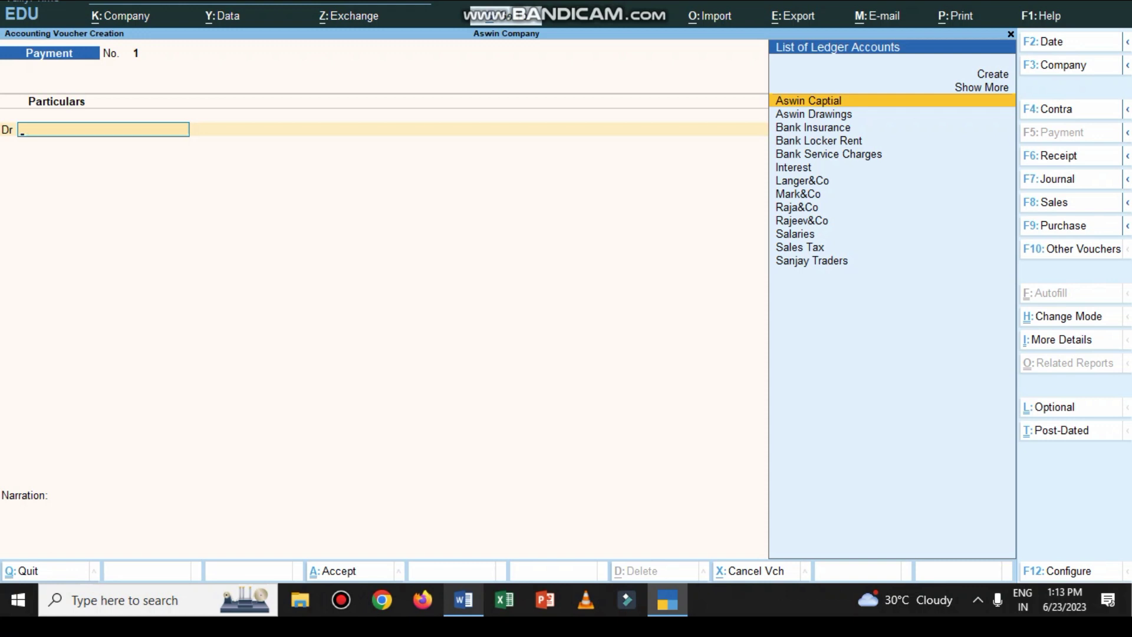
{"action": "key", "text": "Down"}
{"action": "key", "text": "Return"}
{"action": "type", "text": "10000"}
{"action": "key", "text": "Return"}
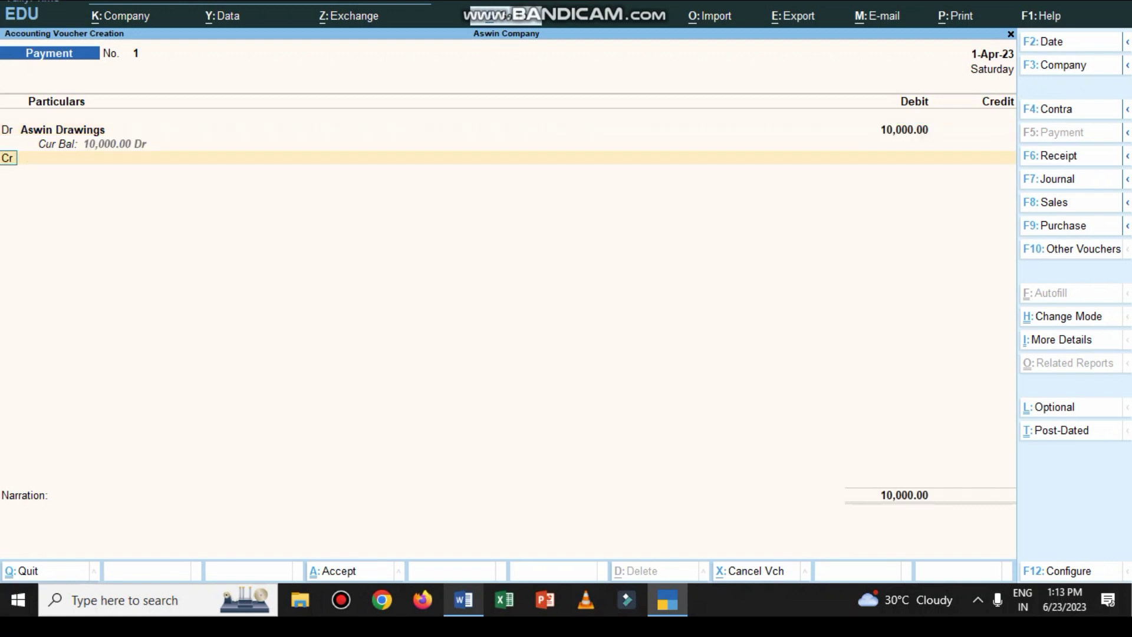
Step: Credit Axis Bank for the full 10,000 and save the payment voucher with the narration "being drawing s for personal use"
{"action": "key", "text": "Down"}
{"action": "key", "text": "Down"}
{"action": "key", "text": "Return"}
{"action": "key", "text": "Return"}
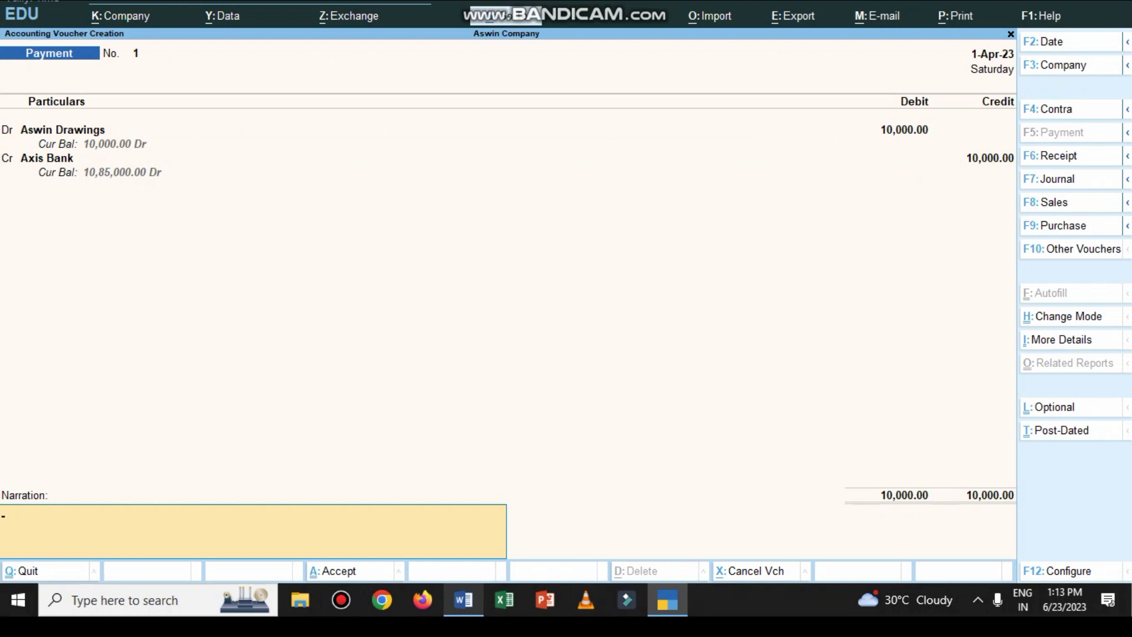
{"action": "type", "text": "being drawing s for pers"}
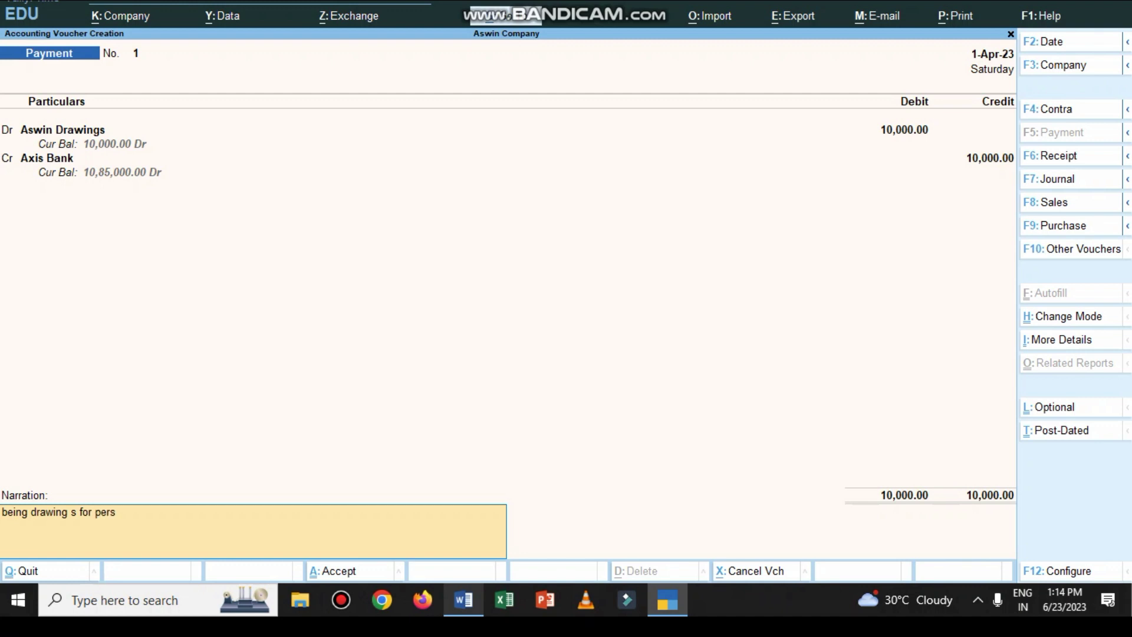
{"action": "type", "text": "onal use"}
{"action": "key", "text": "Return"}
{"action": "key", "text": "Return"}
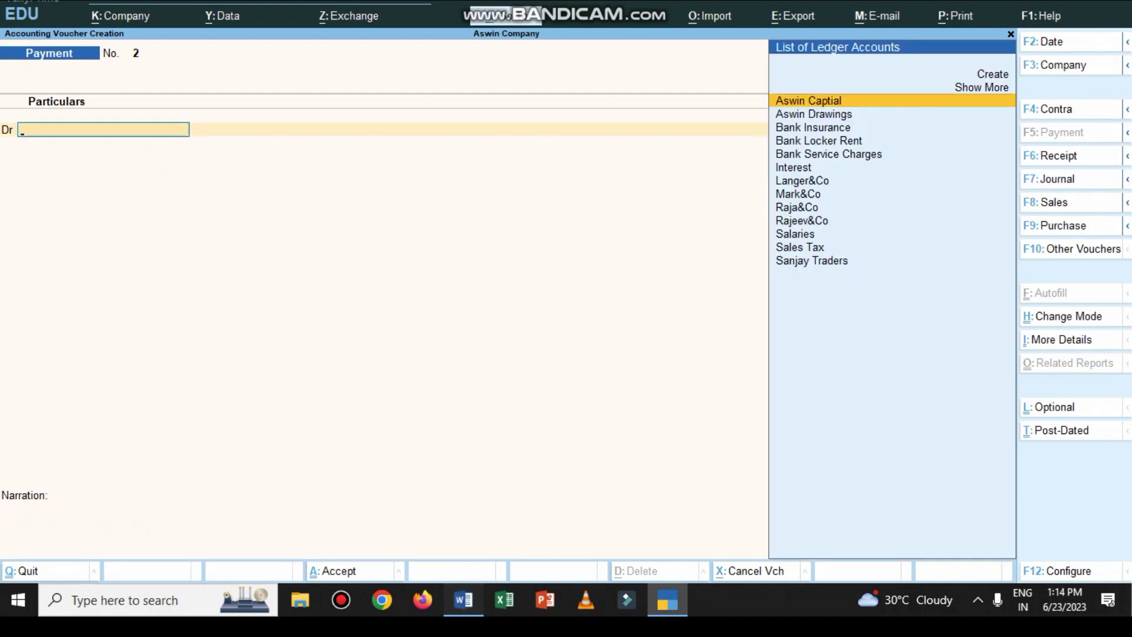
Step: Check the eighth transaction in Word and start a payment voucher debiting Sales Tax with 10,000
{"action": "left_click", "coordinate": [464, 599]}
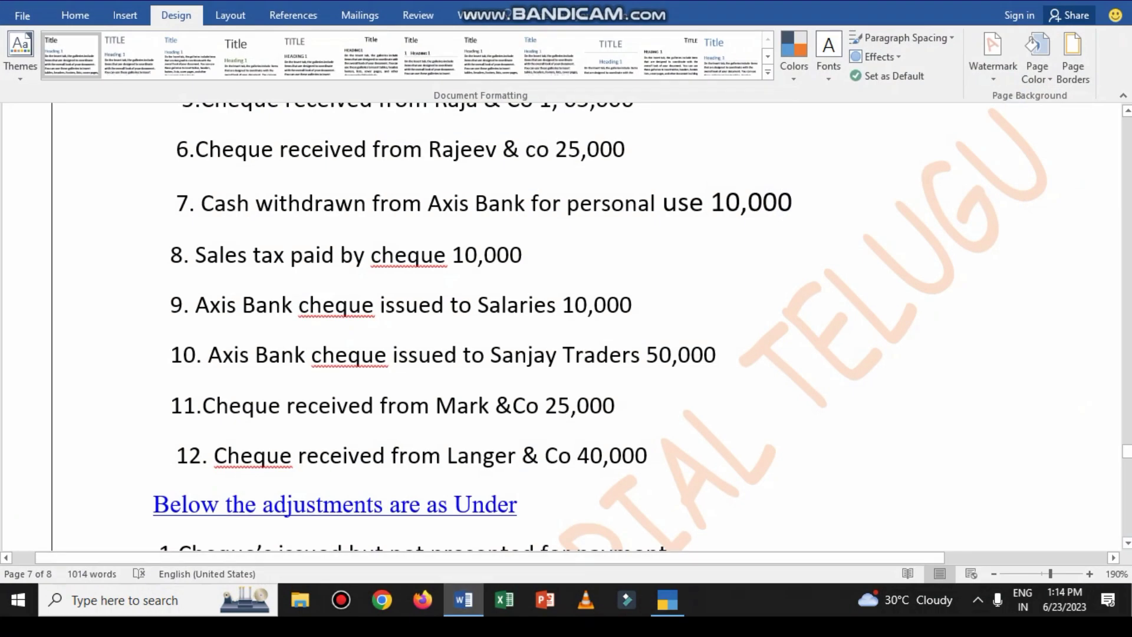
{"action": "left_click", "coordinate": [667, 599]}
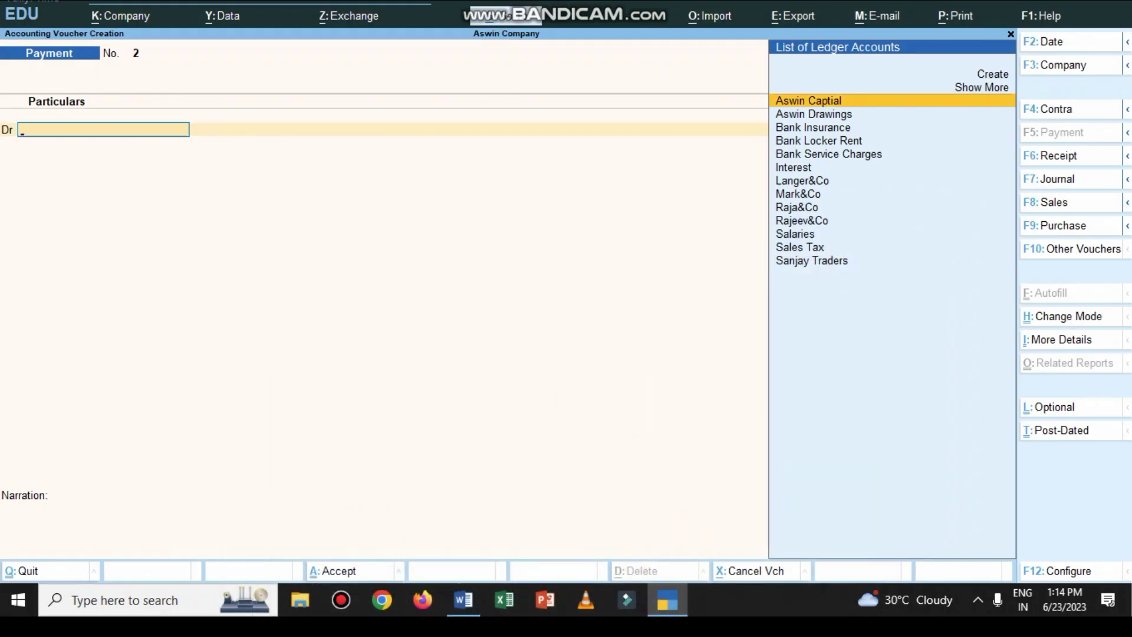
{"action": "type", "text": "Sa"}
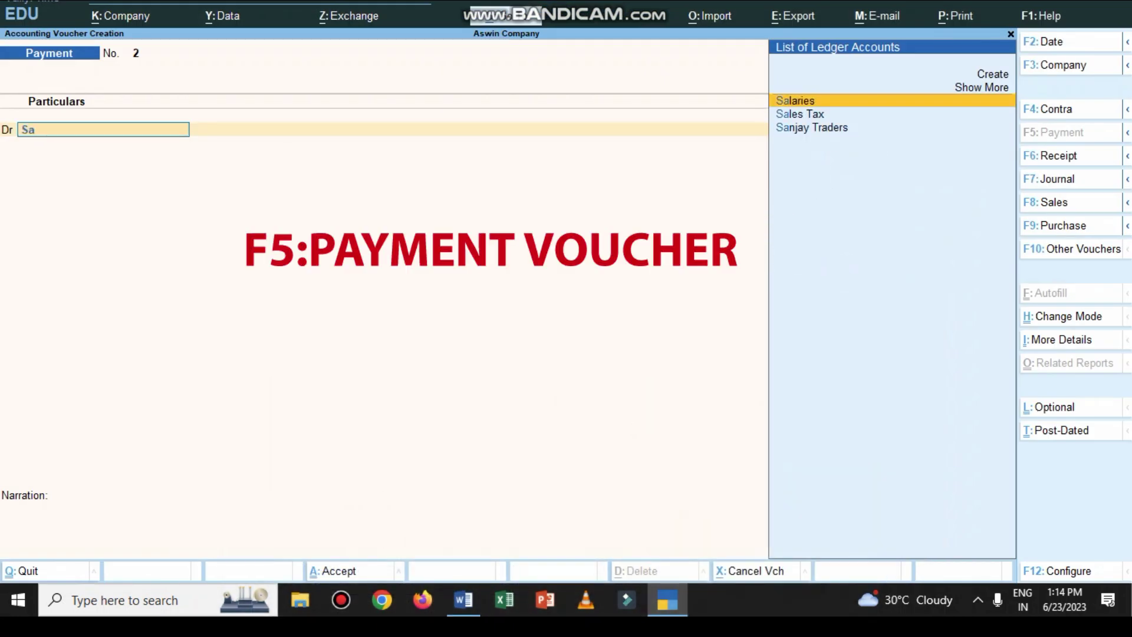
{"action": "key", "text": "Down"}
{"action": "key", "text": "Return"}
{"action": "type", "text": "10000"}
{"action": "key", "text": "Return"}
Step: Credit Axis Bank for the full 10,000 and save the Sales Tax payment voucher with the narration "being expences paid"
{"action": "key", "text": "Down"}
{"action": "key", "text": "Down"}
{"action": "key", "text": "Return"}
{"action": "key", "text": "Return"}
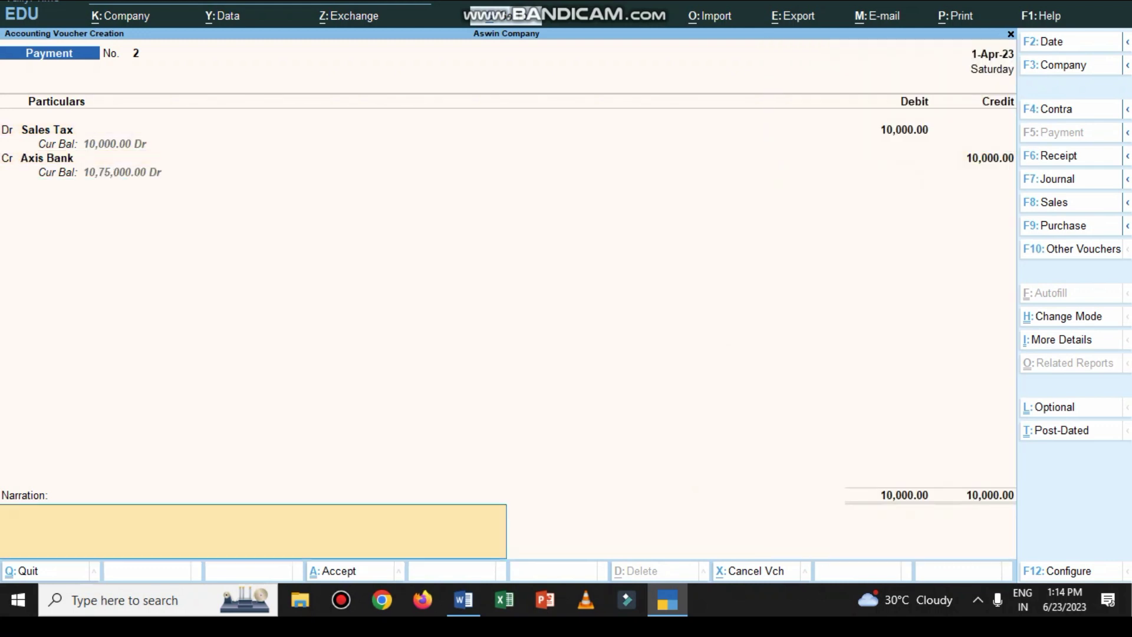
{"action": "type", "text": "being expences paid"}
{"action": "key", "text": "Return"}
{"action": "key", "text": "Return"}
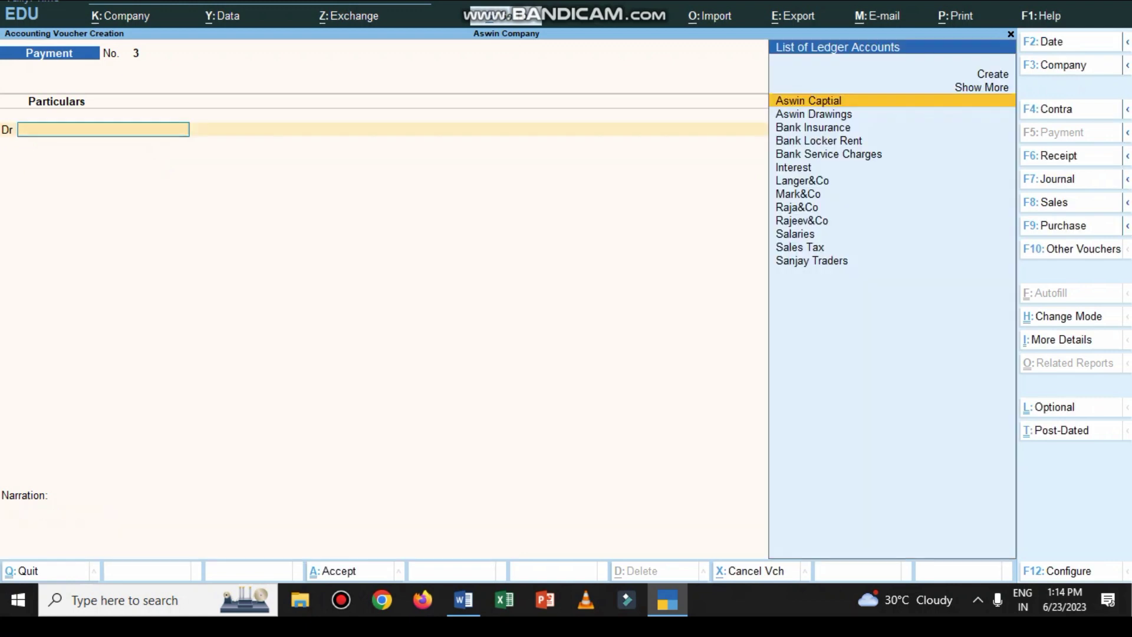
Step: Start a payment voucher for the ninth transaction, debiting Salaries with 10,000
{"action": "type", "text": "Sa"}
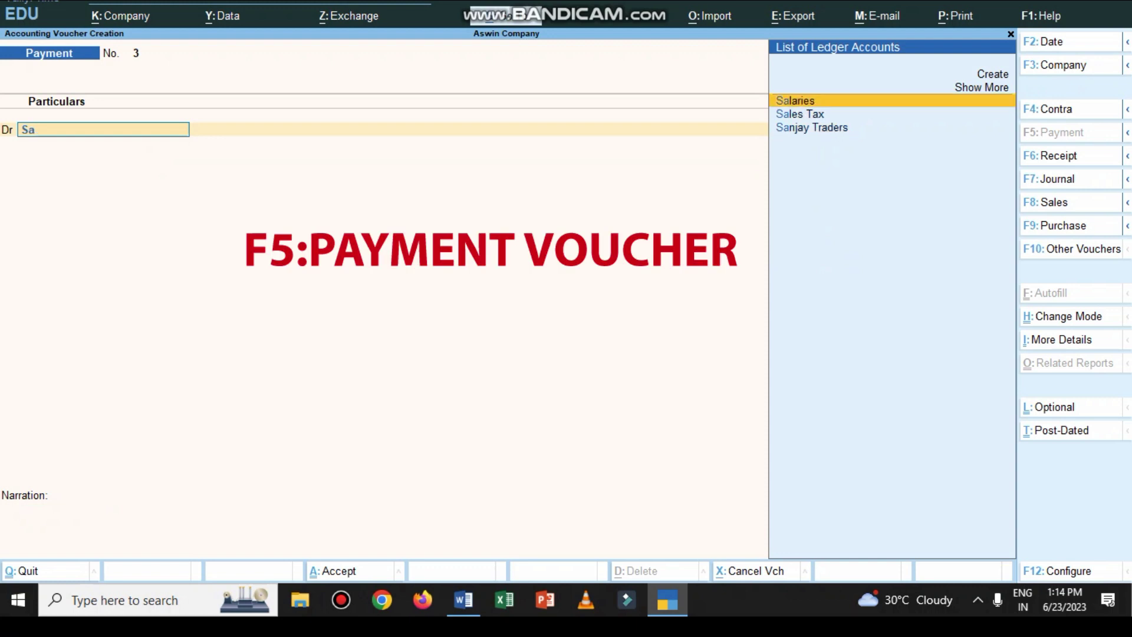
{"action": "key", "text": "Return"}
{"action": "type", "text": "1000"}
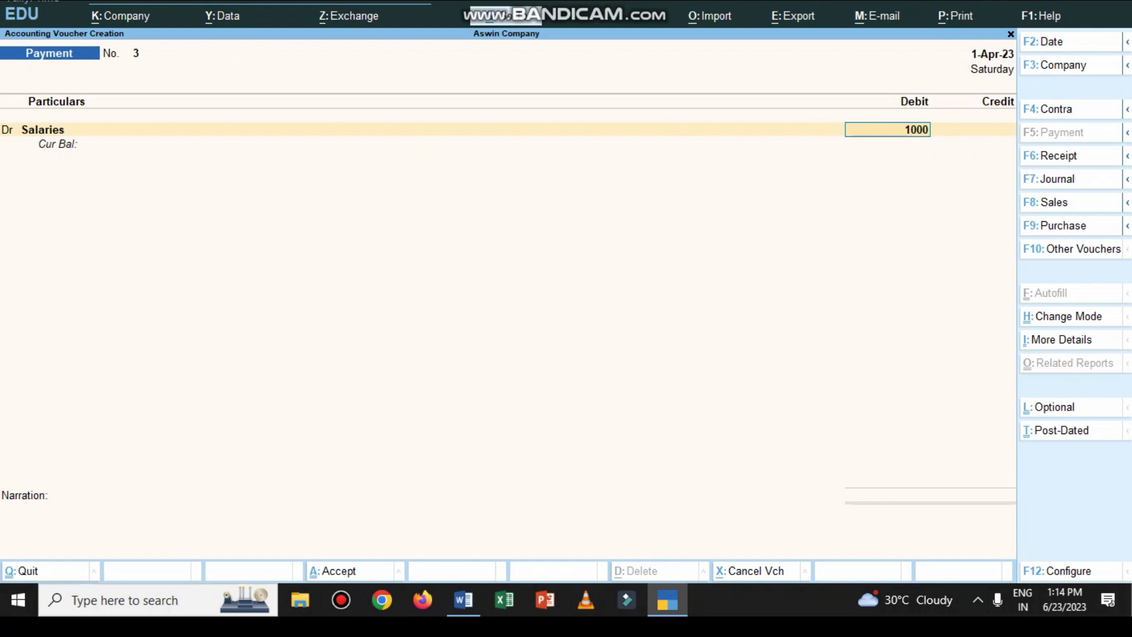
{"action": "type", "text": "0"}
{"action": "key", "text": "Return"}
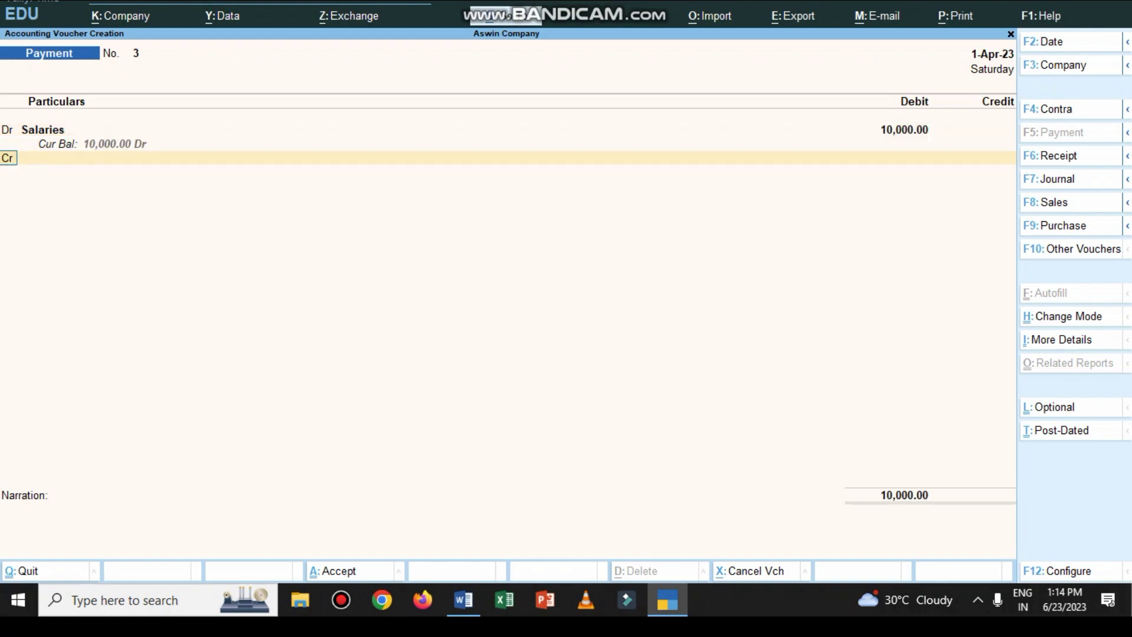
Step: Credit Axis Bank for the full 10,000 and save the Salaries payment voucher with the narration "being expences paid"
{"action": "key", "text": "Return"}
{"action": "key", "text": "Down"}
{"action": "key", "text": "Down"}
{"action": "key", "text": "Return"}
{"action": "key", "text": "Return"}
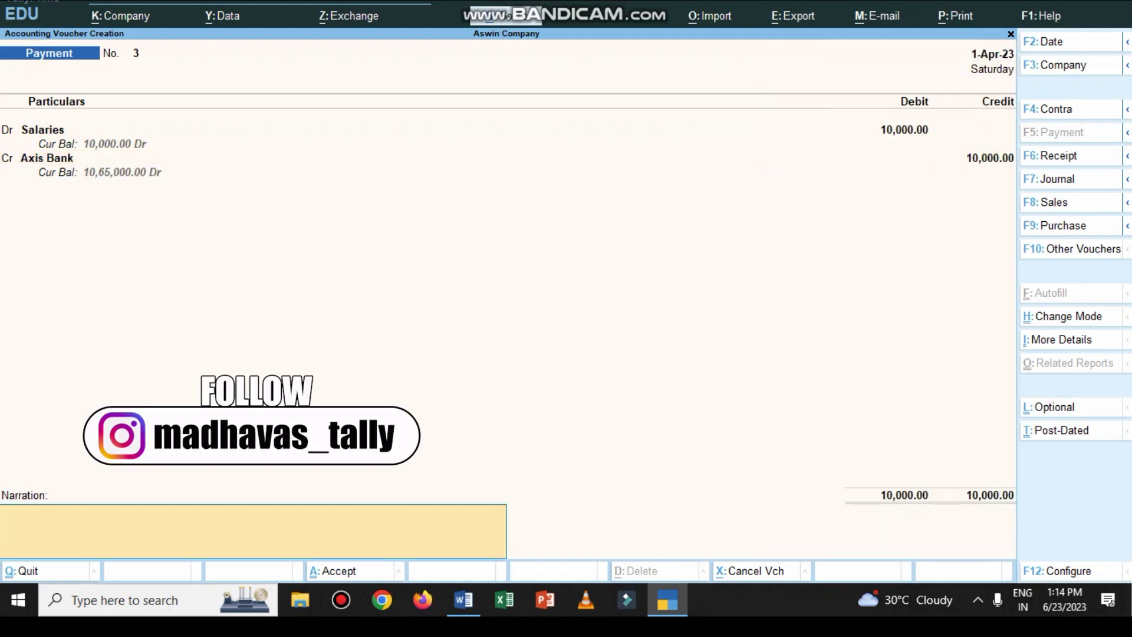
{"action": "type", "text": "being expences paid"}
{"action": "key", "text": "Return"}
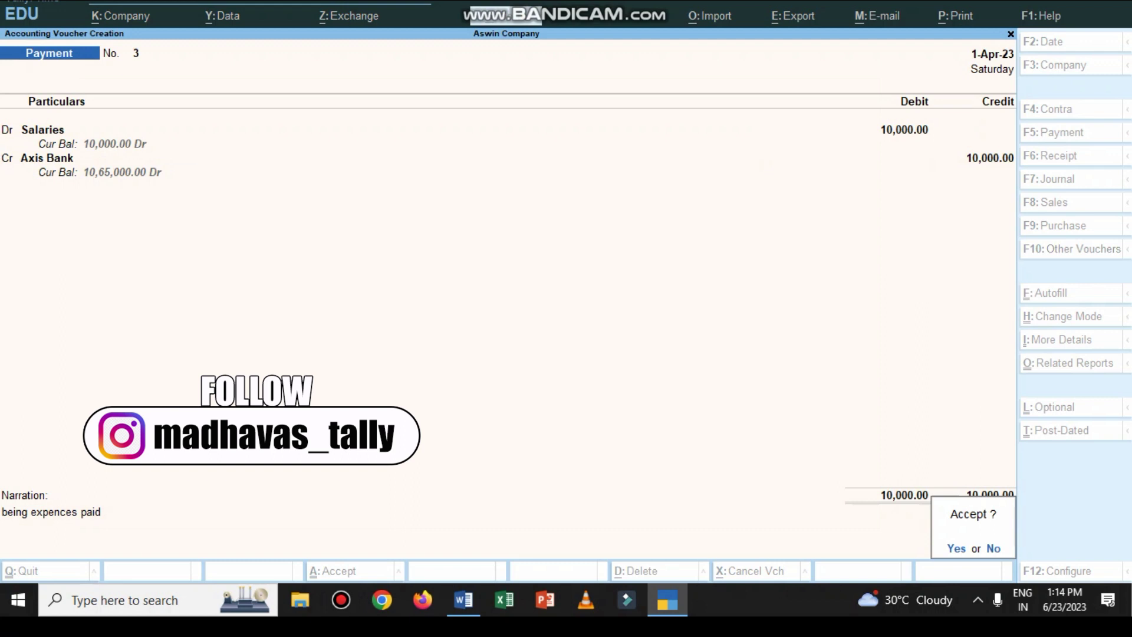
{"action": "key", "text": "y"}
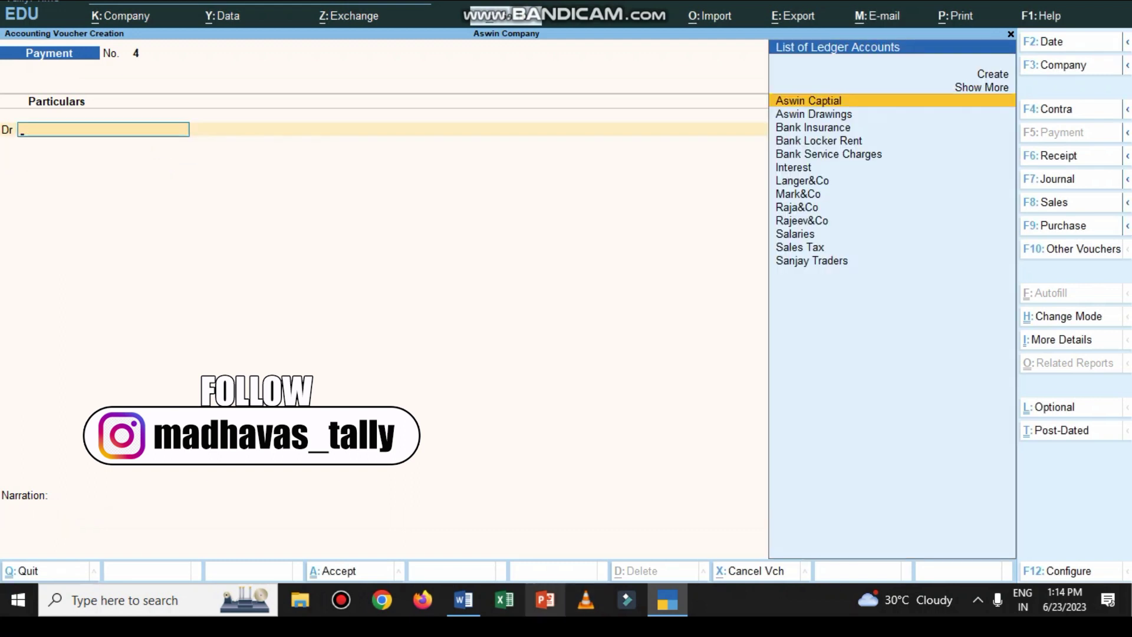
Step: Check the tenth transaction in Word and start a payment voucher debiting Sanjay Traders with 50,000
{"action": "key", "text": "alt+Tab"}
{"action": "scroll", "coordinate": [590, 325], "scroll_direction": "down", "scroll_amount": 1}
{"action": "scroll", "coordinate": [590, 324], "scroll_direction": "down", "scroll_amount": 3}
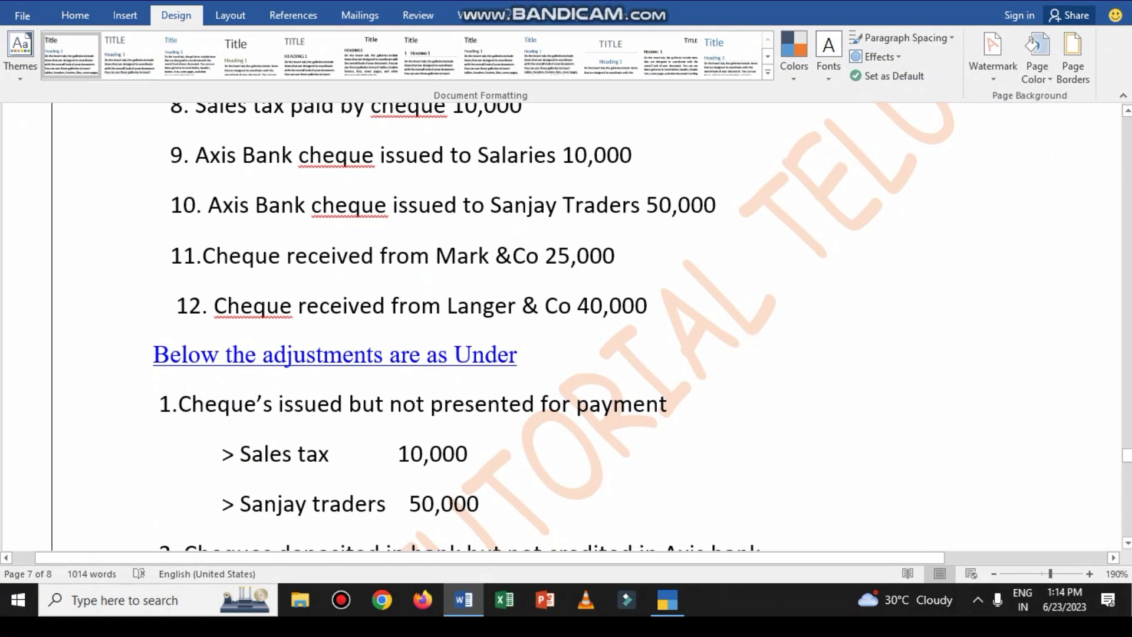
{"action": "scroll", "coordinate": [589, 325], "scroll_direction": "down", "scroll_amount": 2}
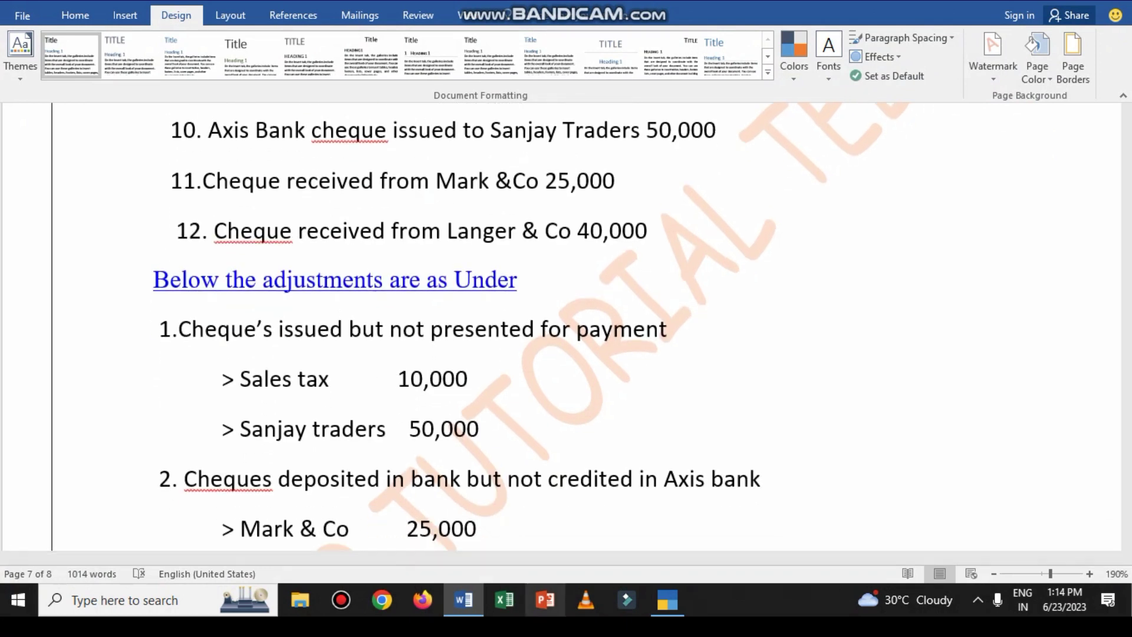
{"action": "key", "text": "alt+Tab"}
{"action": "key", "text": "F5"}
{"action": "type", "text": "Sa"}
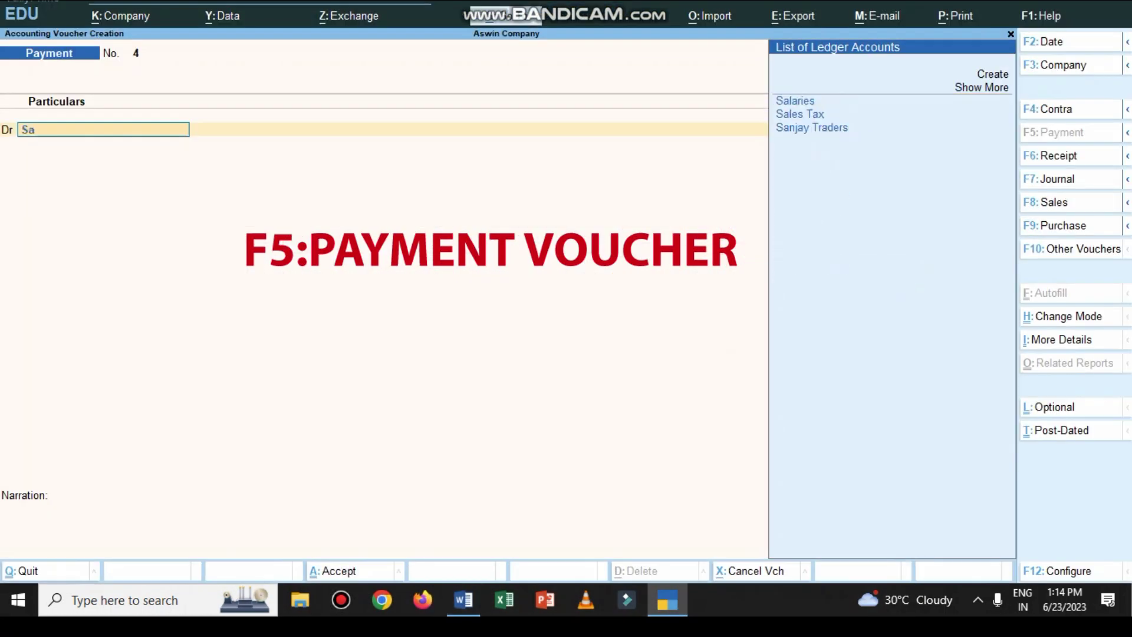
{"action": "key", "text": "Down"}
{"action": "key", "text": "Down"}
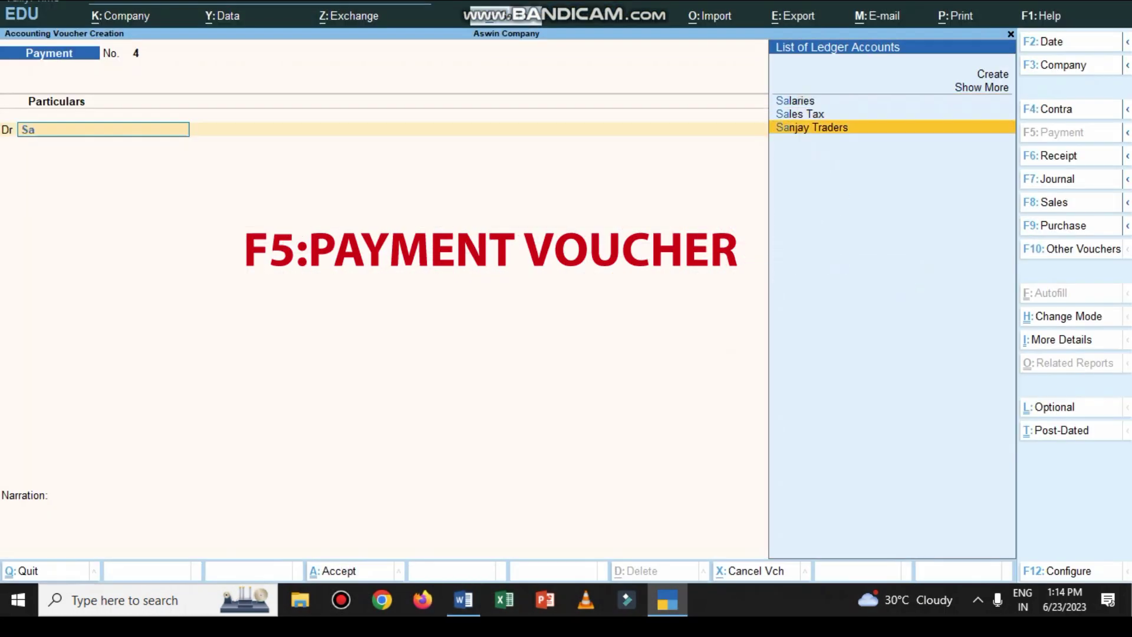
{"action": "key", "text": "Return"}
{"action": "type", "text": "50000"}
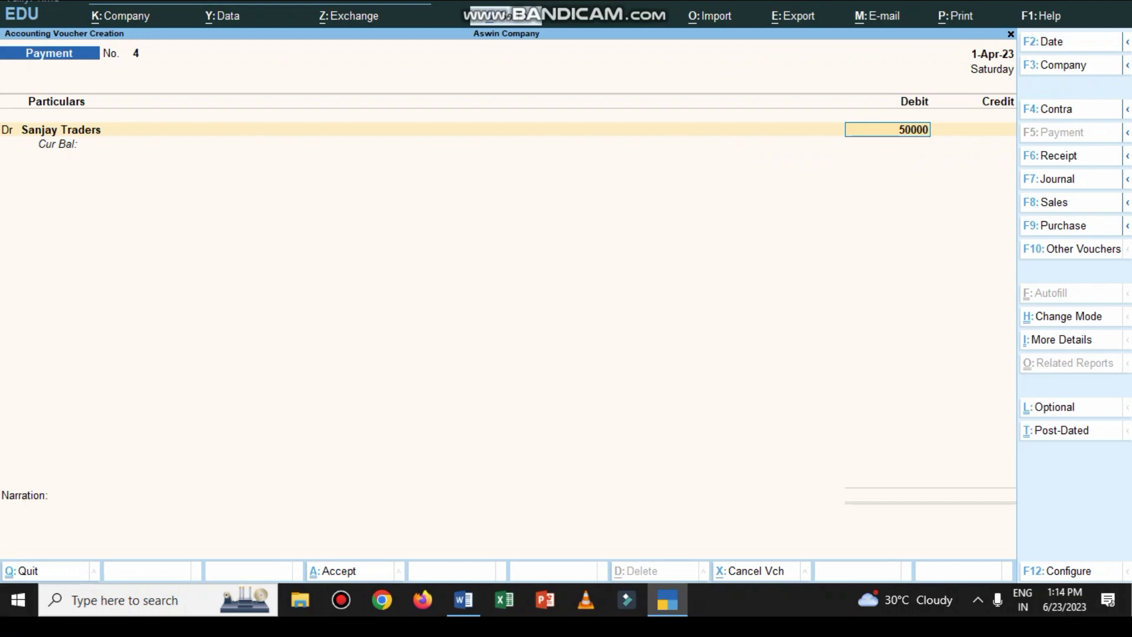
{"action": "key", "text": "Return"}
Step: Allocate the full Sanjay Traders amount to New Ref 4 in the bill-wise details
{"action": "key", "text": "Up"}
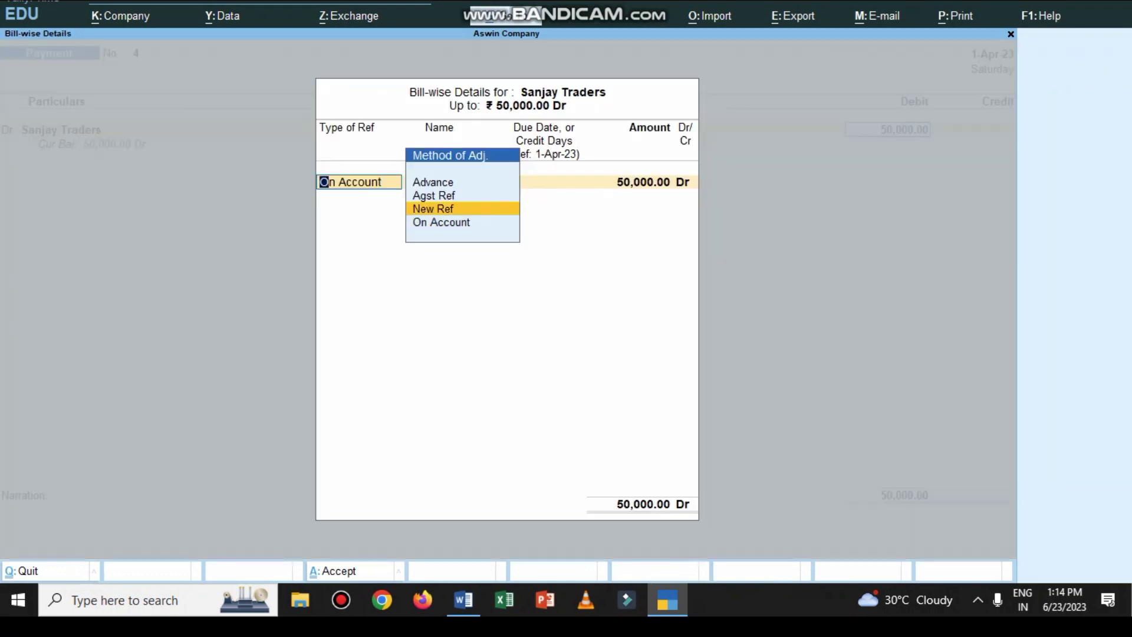
{"action": "key", "text": "Return"}
{"action": "key", "text": "Return"}
{"action": "key", "text": "Return"}
{"action": "key", "text": "Return"}
{"action": "key", "text": "Return"}
{"action": "key", "text": "Return"}
Step: Credit Axis Bank for the full 50,000 and save the payment voucher with the narration "being cheque issued"
{"action": "key", "text": "Down"}
{"action": "key", "text": "Down"}
{"action": "key", "text": "Return"}
{"action": "key", "text": "Return"}
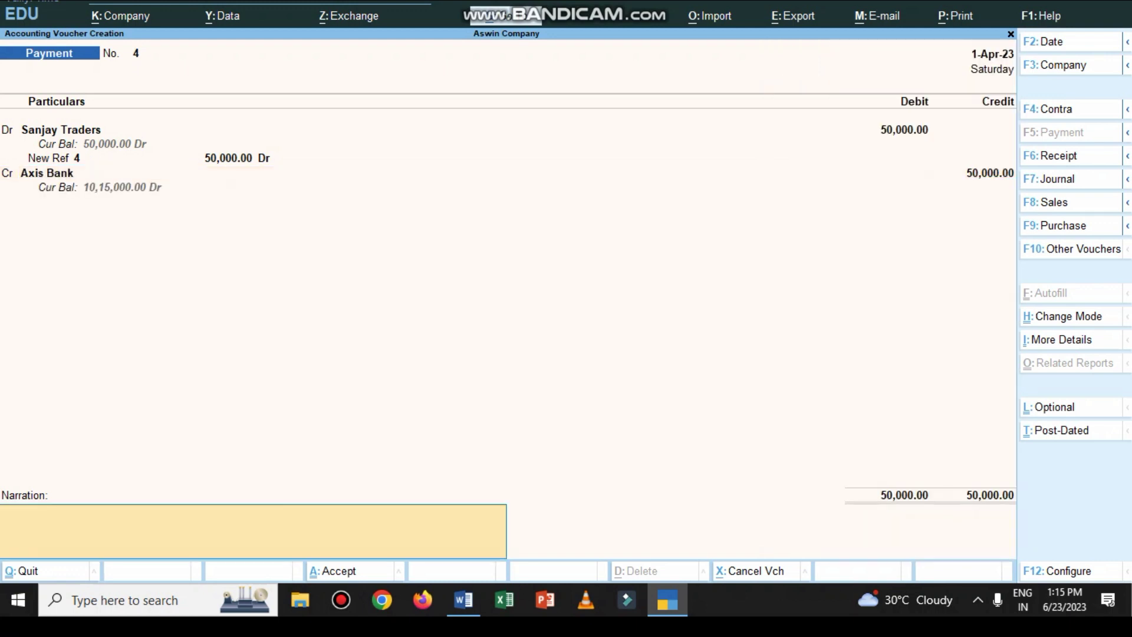
{"action": "type", "text": "being cheque issued"}
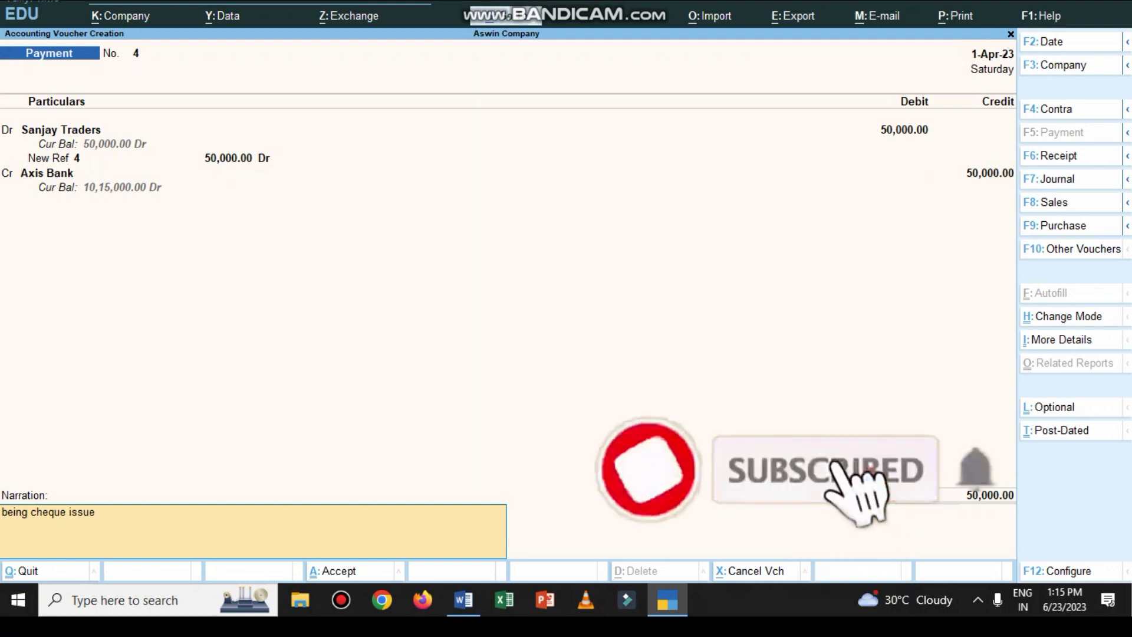
{"action": "key", "text": "Return"}
{"action": "key", "text": "Return"}
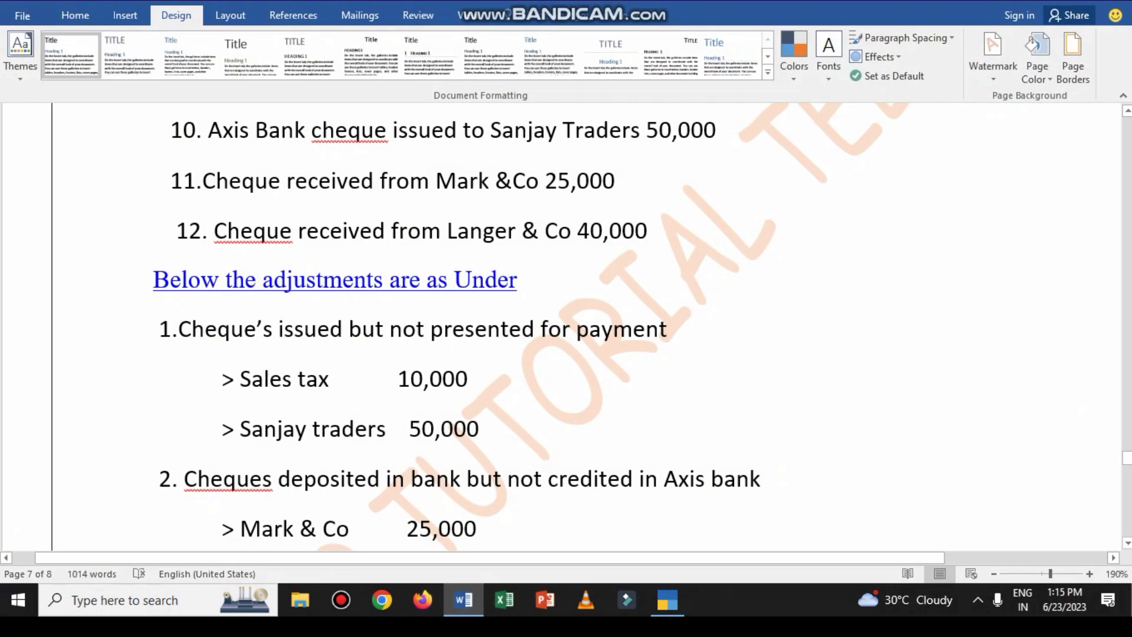
Step: Check the eleventh transaction in Word and start a receipt voucher crediting Mark&Co with 25,000
{"action": "left_click", "coordinate": [463, 600]}
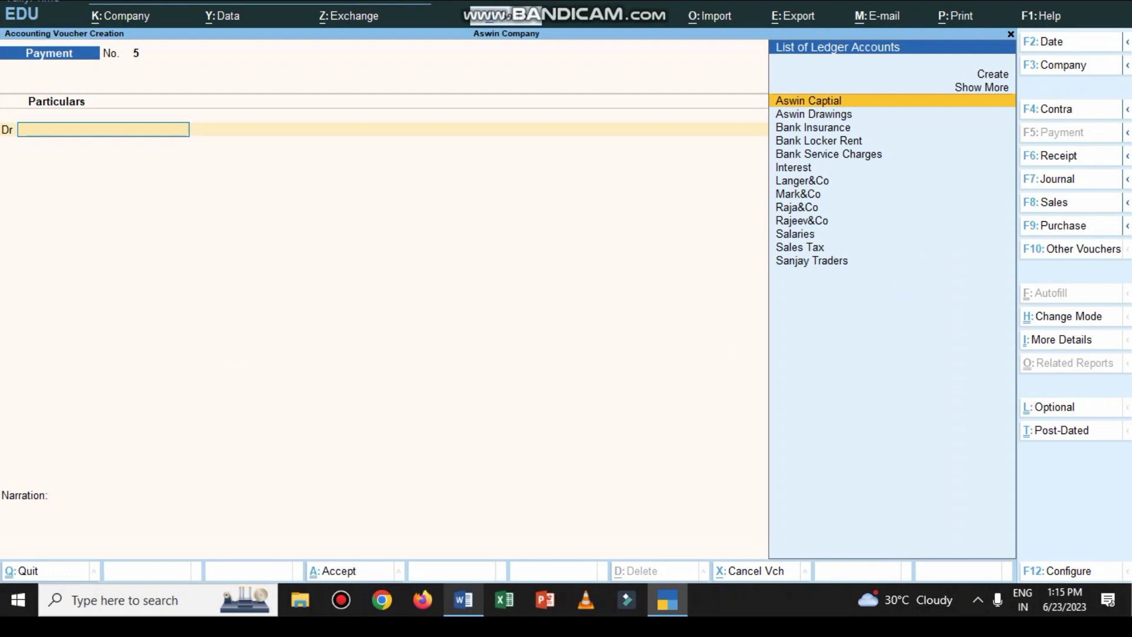
{"action": "key", "text": "F6"}
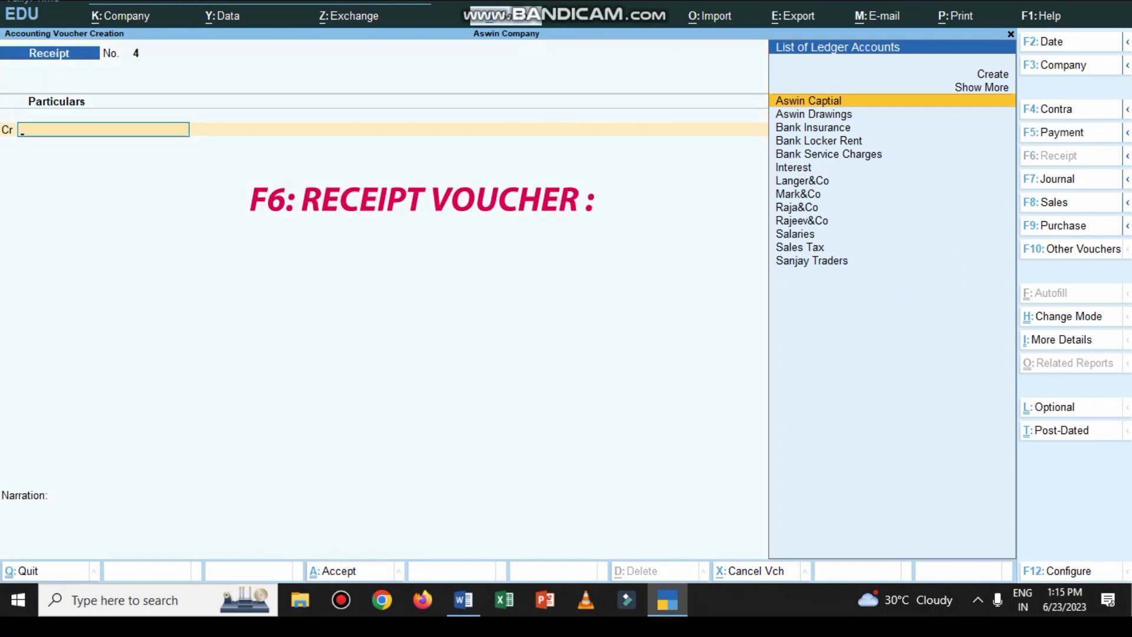
{"action": "type", "text": "M"}
{"action": "key", "text": "Return"}
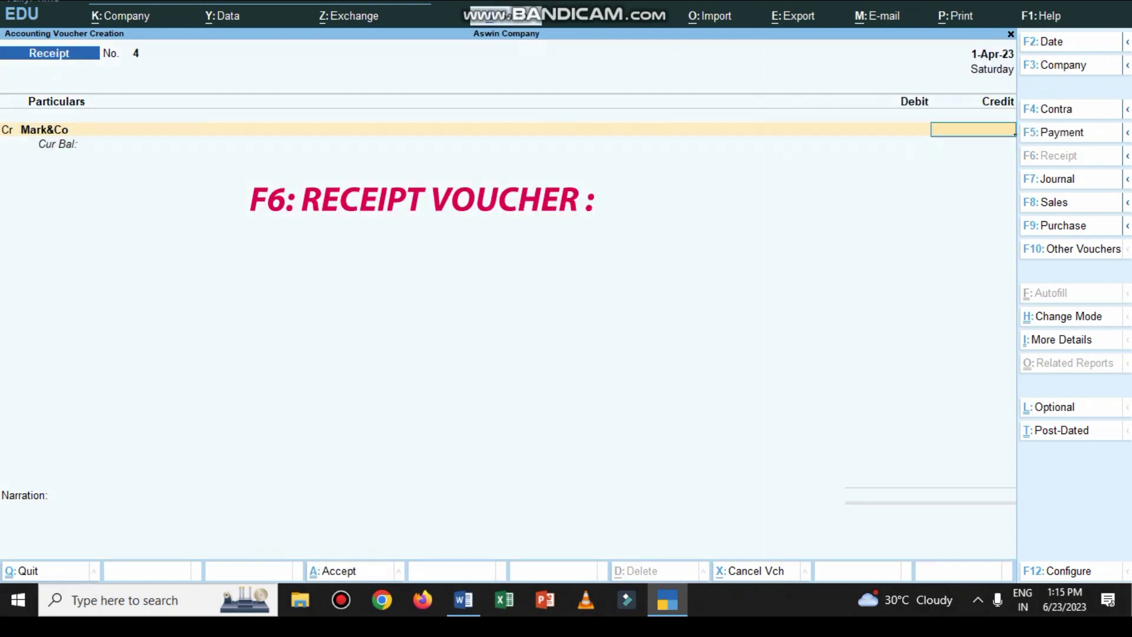
{"action": "left_click", "coordinate": [464, 600]}
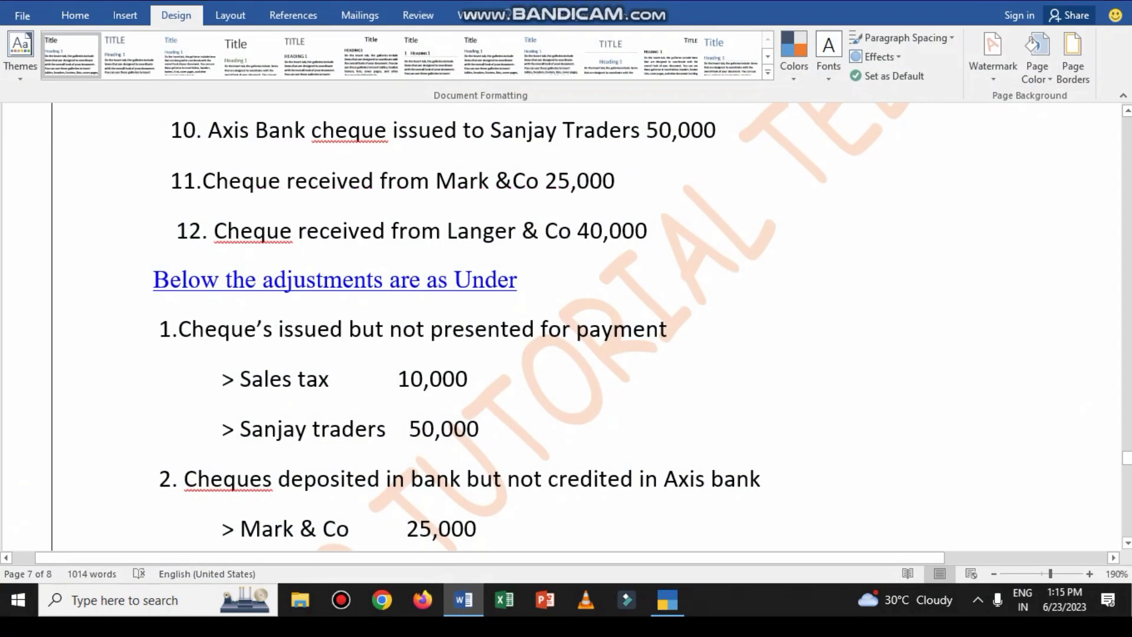
{"action": "key", "text": "alt+Tab"}
{"action": "type", "text": "25,000"}
{"action": "key", "text": "Return"}
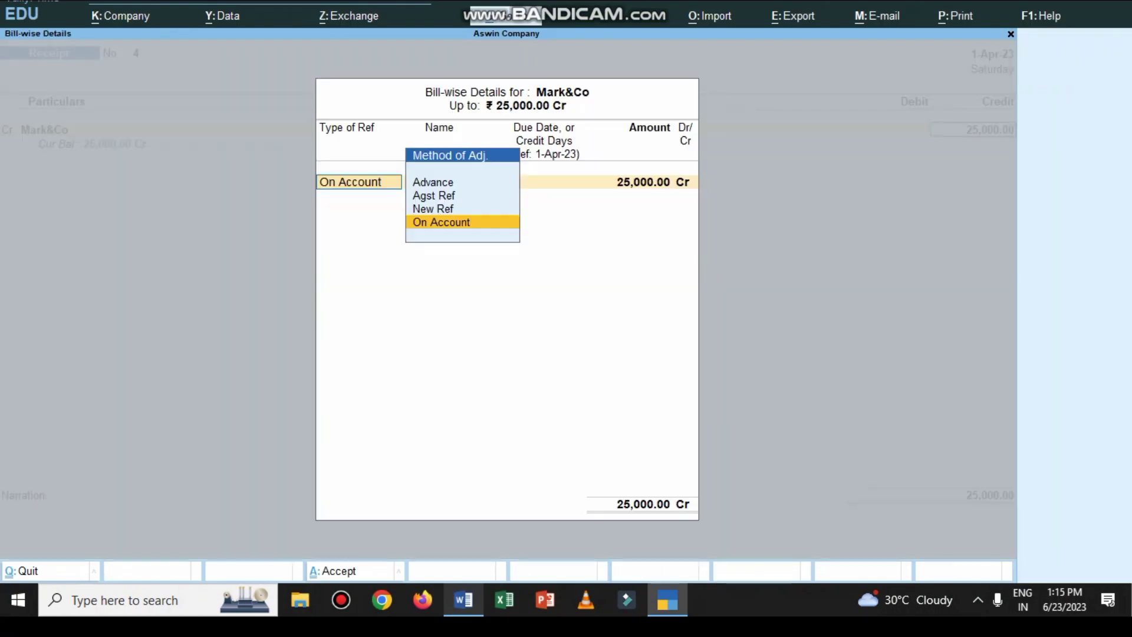
Step: Allocate the full Mark&Co amount to New Ref 4 in the bill-wise details
{"action": "key", "text": "Up"}
{"action": "key", "text": "Return"}
{"action": "key", "text": "Return"}
{"action": "key", "text": "Return"}
{"action": "key", "text": "Return"}
{"action": "key", "text": "Return"}
{"action": "key", "text": "Return"}
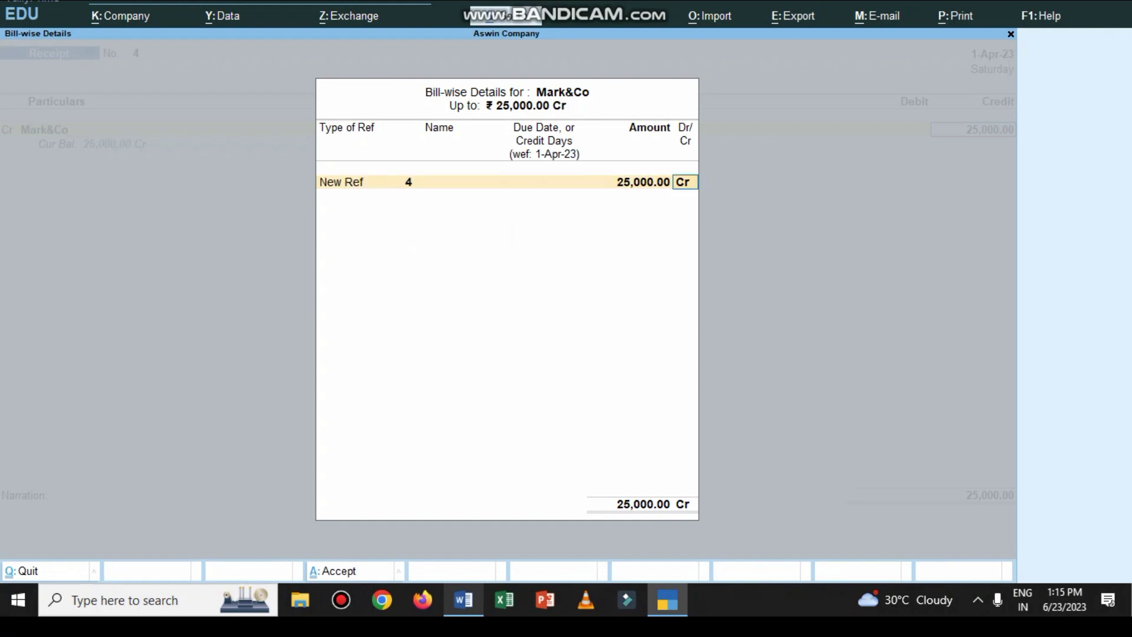
Step: Debit Axis Bank for the full 25,000 and save the Mark&Co receipt voucher with the narration "being cheque received"
{"action": "key", "text": "Down"}
{"action": "key", "text": "Down"}
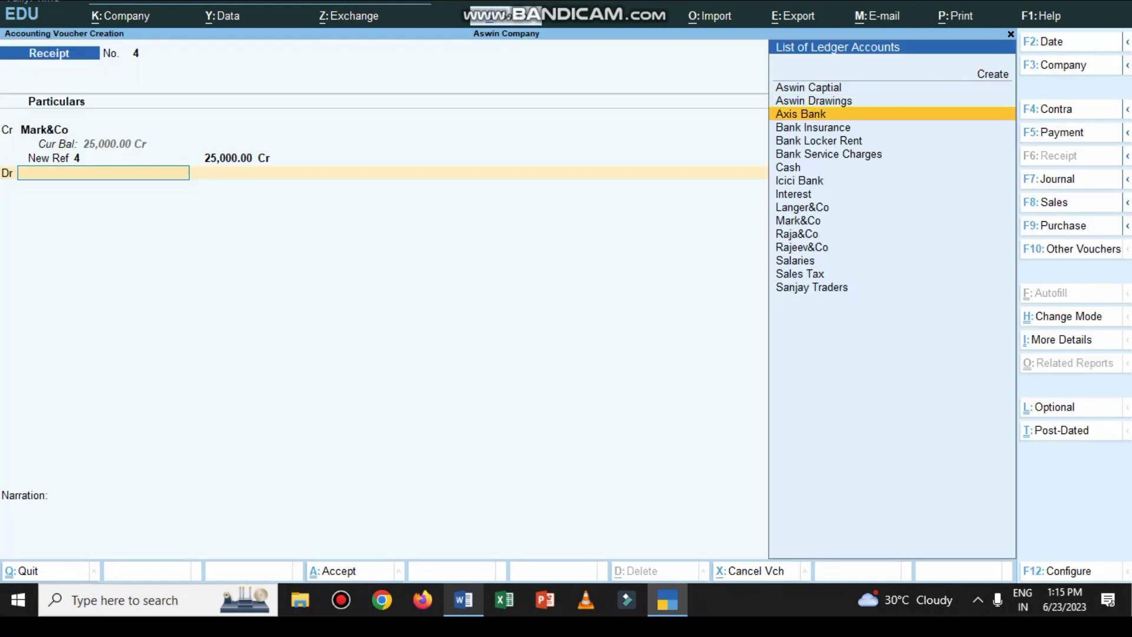
{"action": "key", "text": "Return"}
{"action": "key", "text": "Return"}
{"action": "type", "text": "bei"}
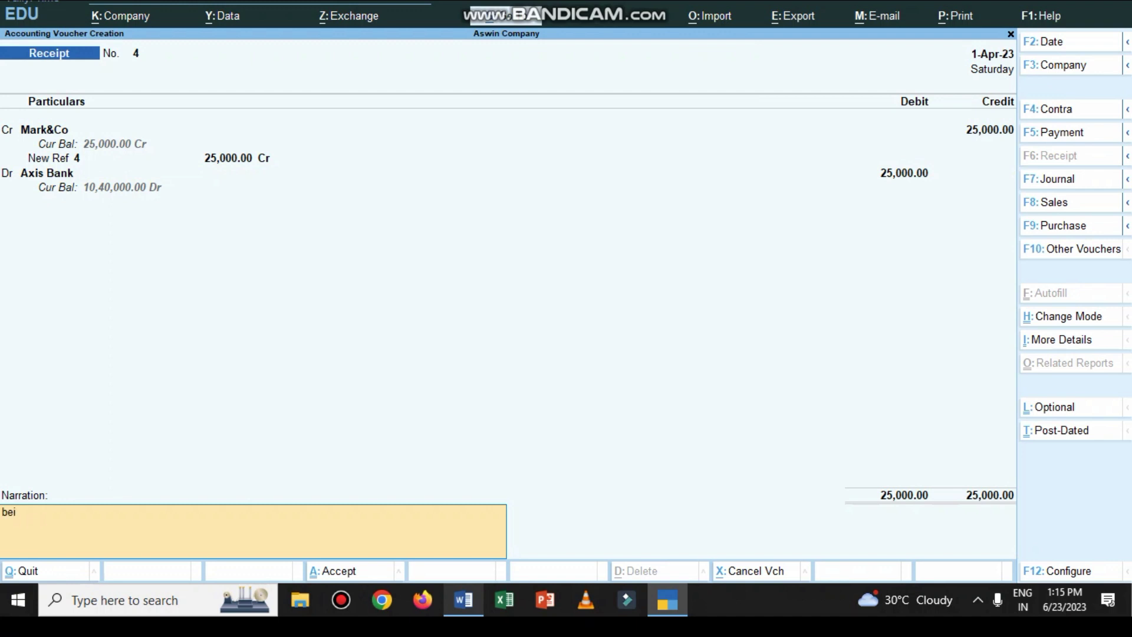
{"action": "type", "text": "ng  cheque received"}
{"action": "key", "text": "Return"}
{"action": "key", "text": "Return"}
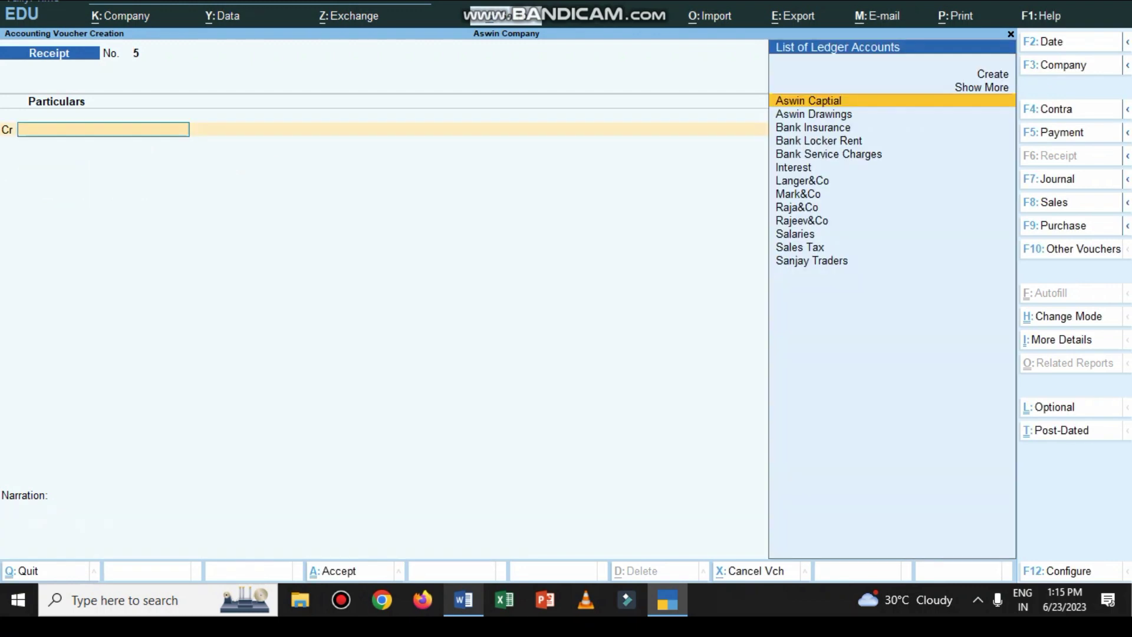
Step: Start a receipt voucher for the twelfth transaction with Langer&Co as the credited ledger
{"action": "type", "text": "l"}
{"action": "key", "text": "Return"}
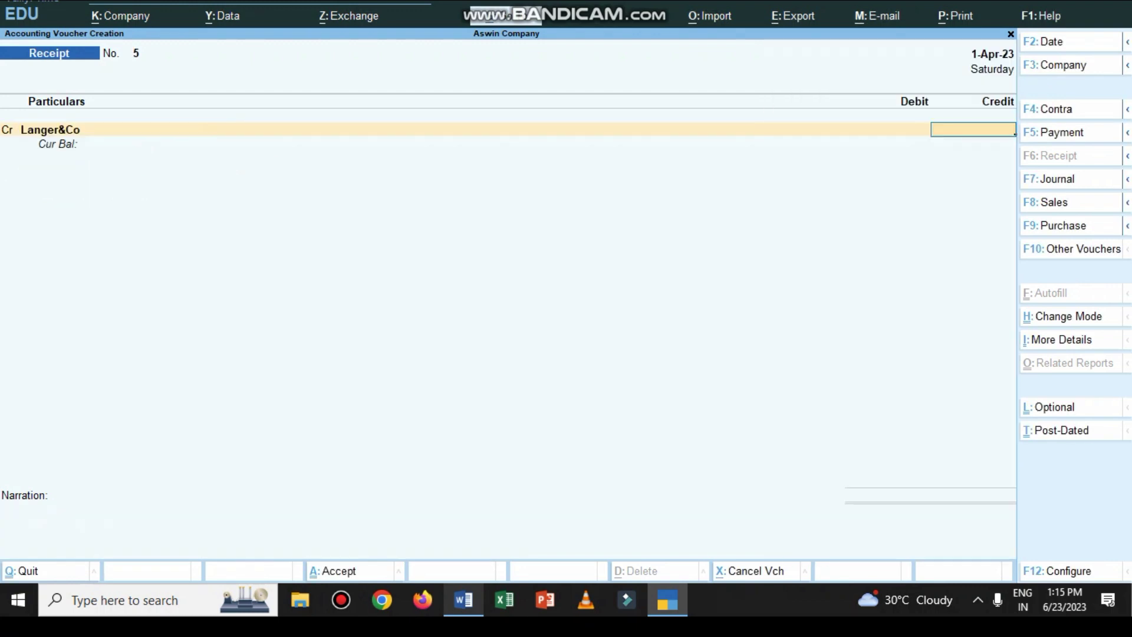